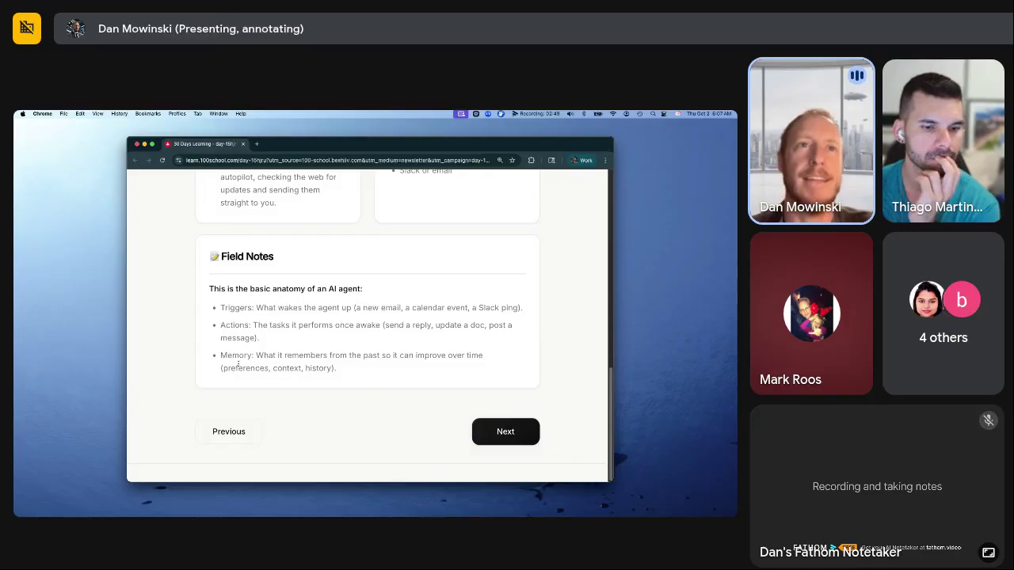
Highlight the Memory point in the Field Notes on AI agent anatomy and continue to the following page
left_click_drag(221, 355, 331, 366)
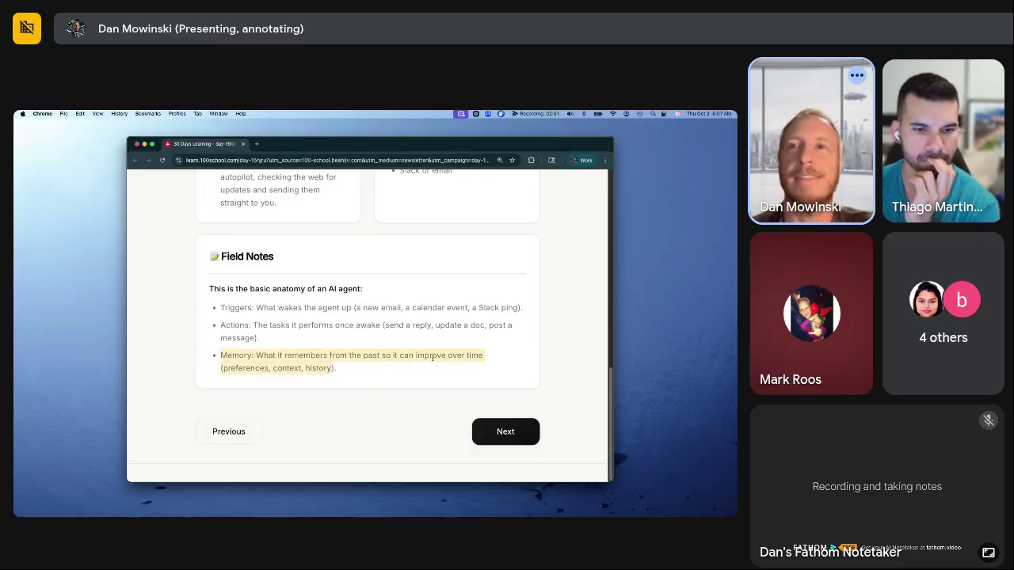
left_click(504, 430)
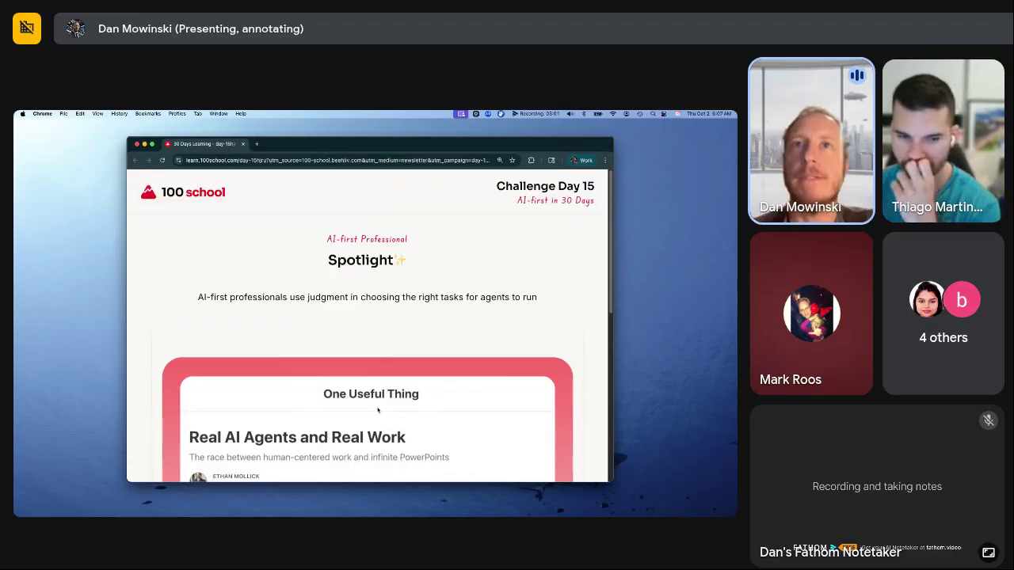
Read the Spotlight excerpt from "Real AI Agents and Real Work" about using judgment in deciding what is worth doing
scroll(377, 409, "down", 1)
scroll(378, 409, "down", 5)
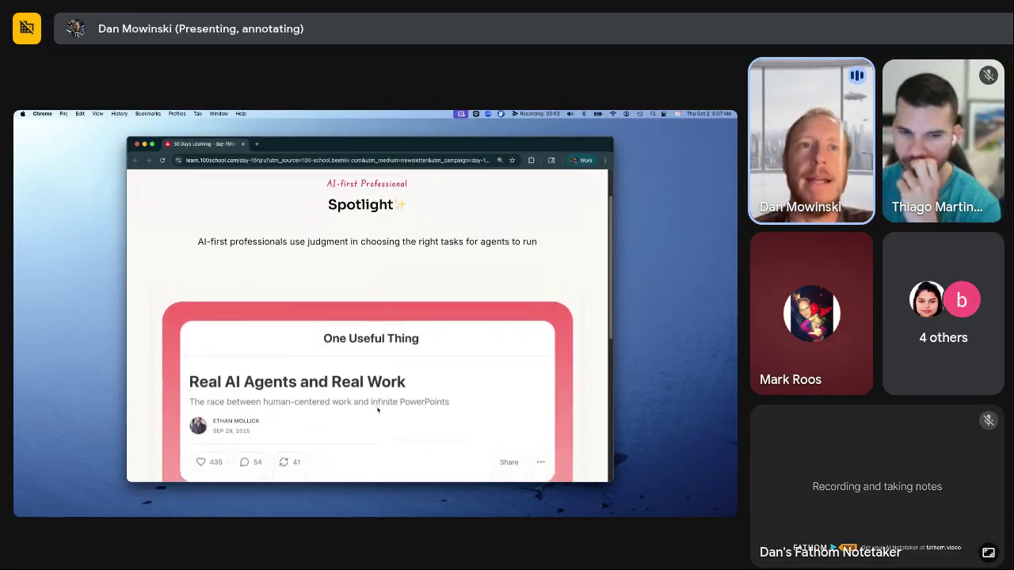
scroll(377, 410, "down", 3)
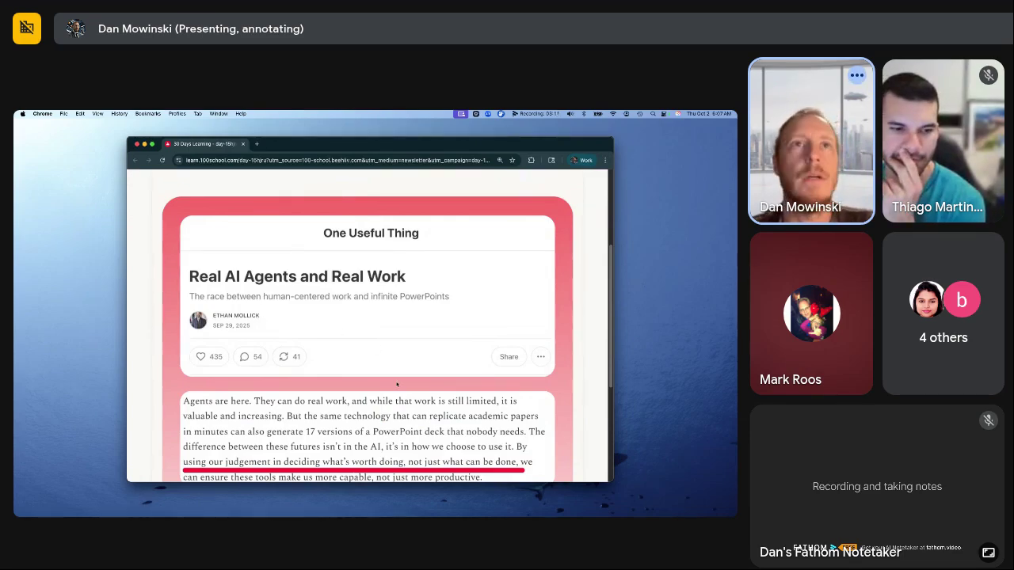
scroll(397, 384, "down", 1)
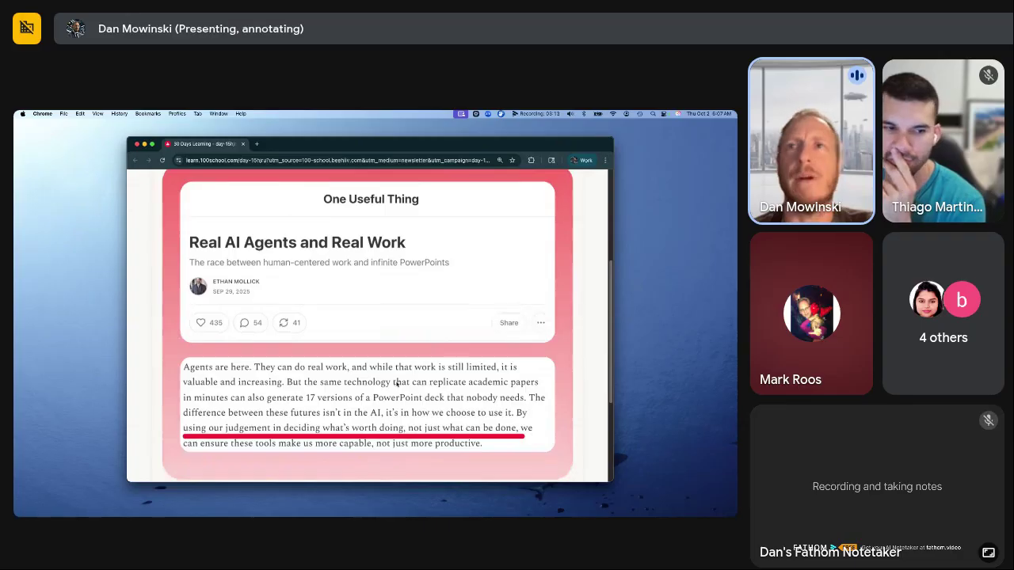
scroll(397, 384, "down", 1)
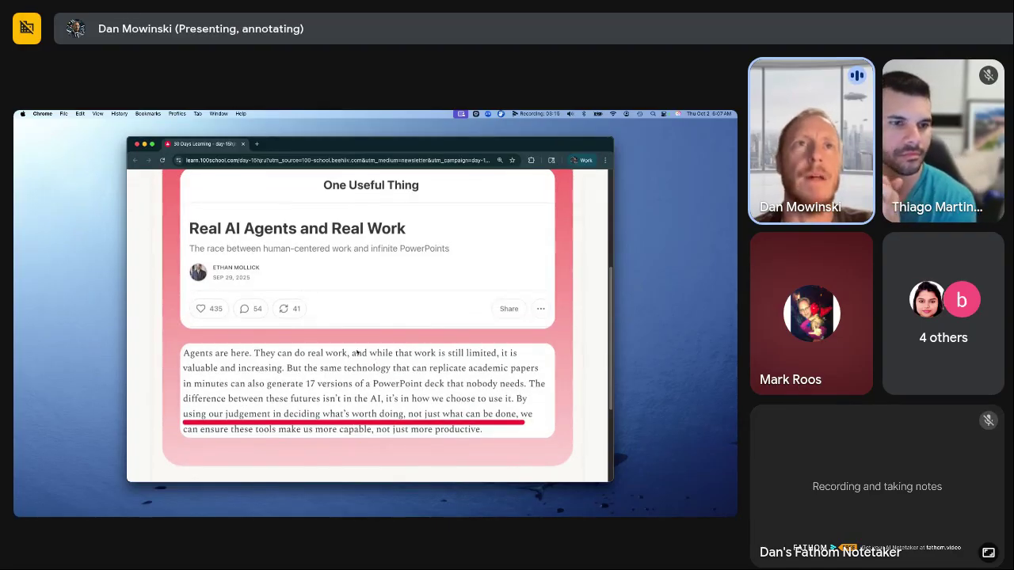
scroll(316, 350, "down", 2)
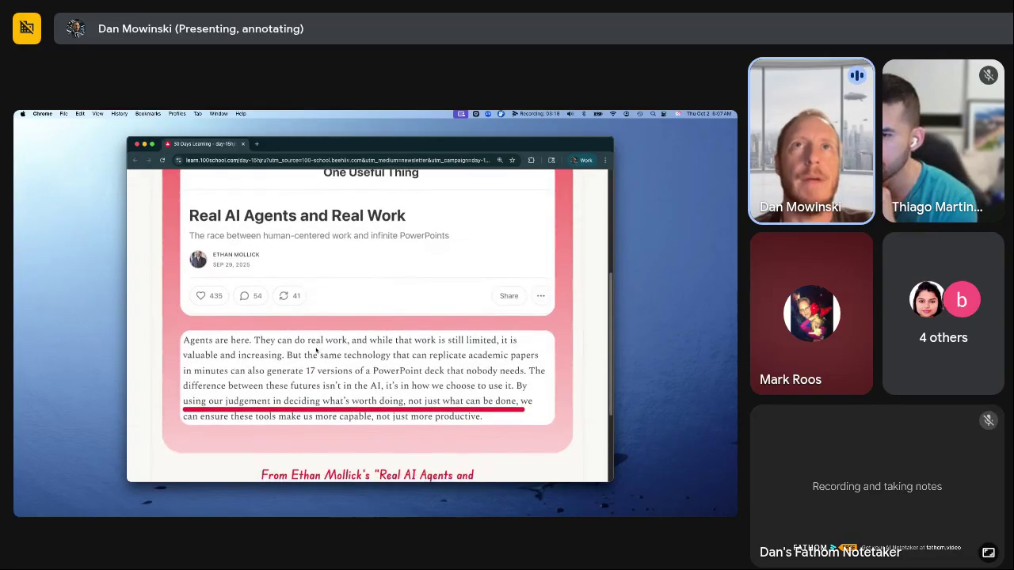
scroll(316, 349, "down", 1)
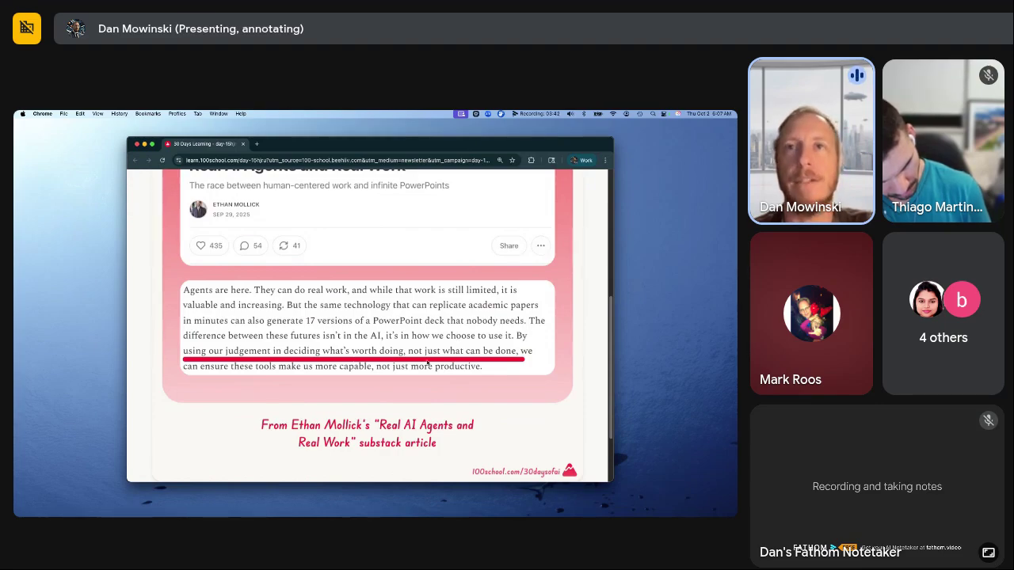
scroll(427, 363, "down", 2)
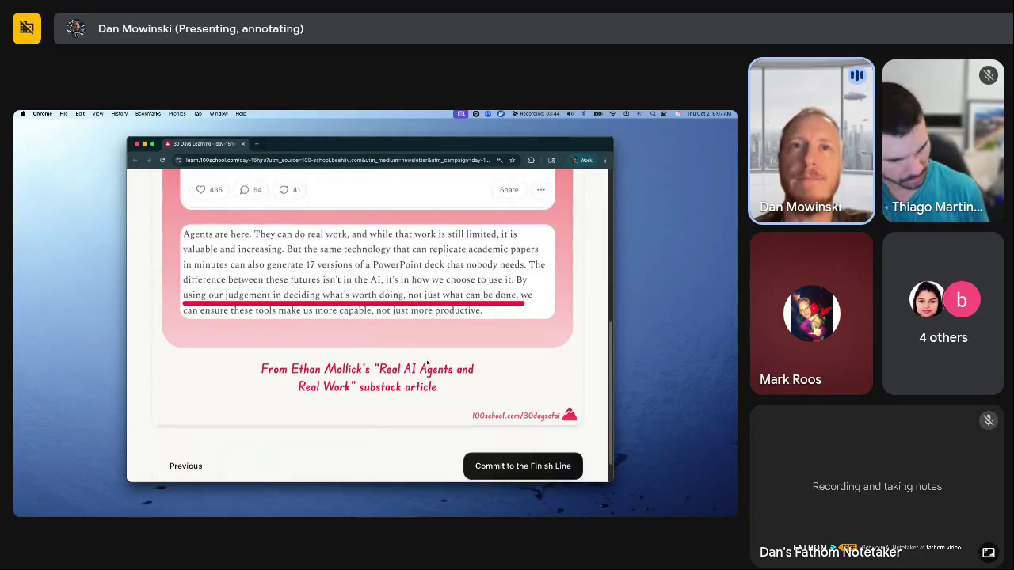
scroll(427, 363, "up", 1)
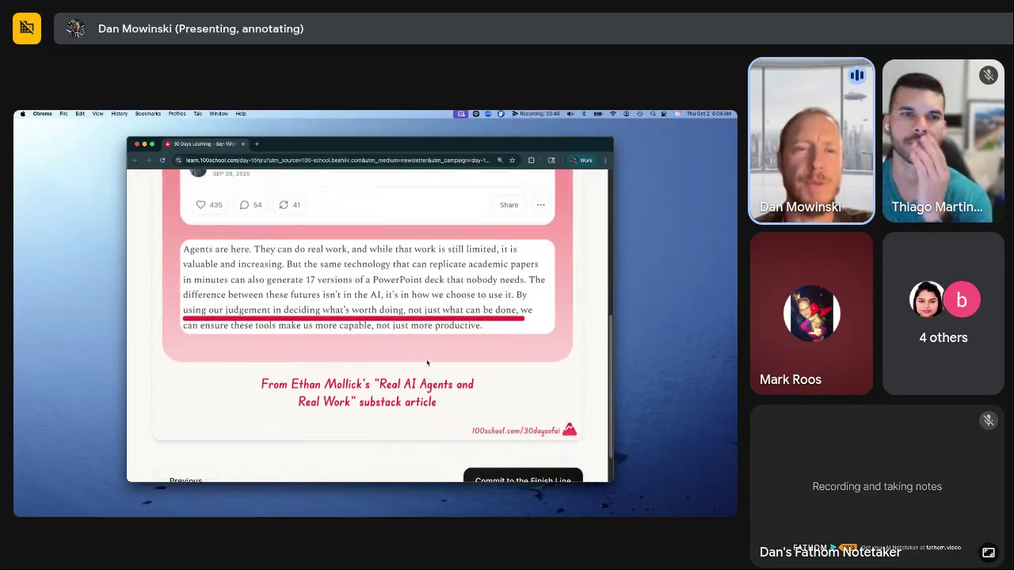
scroll(427, 362, "up", 1)
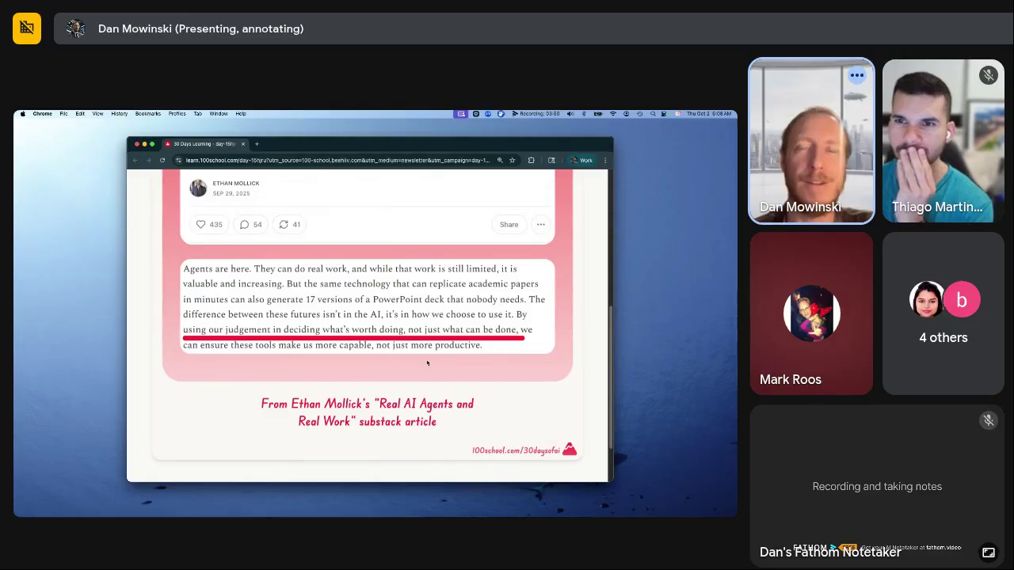
scroll(427, 363, "down", 3)
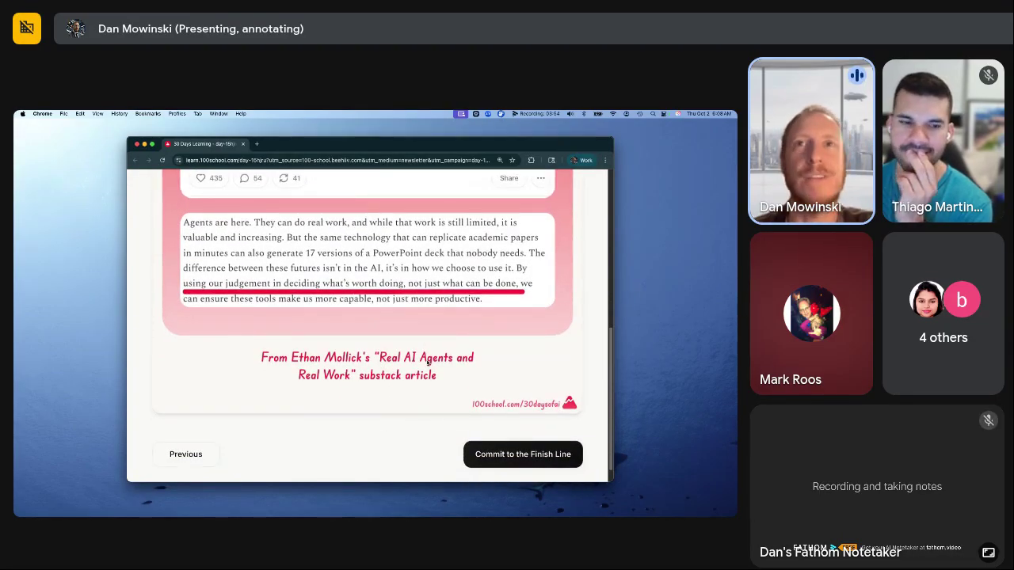
scroll(427, 363, "down", 2)
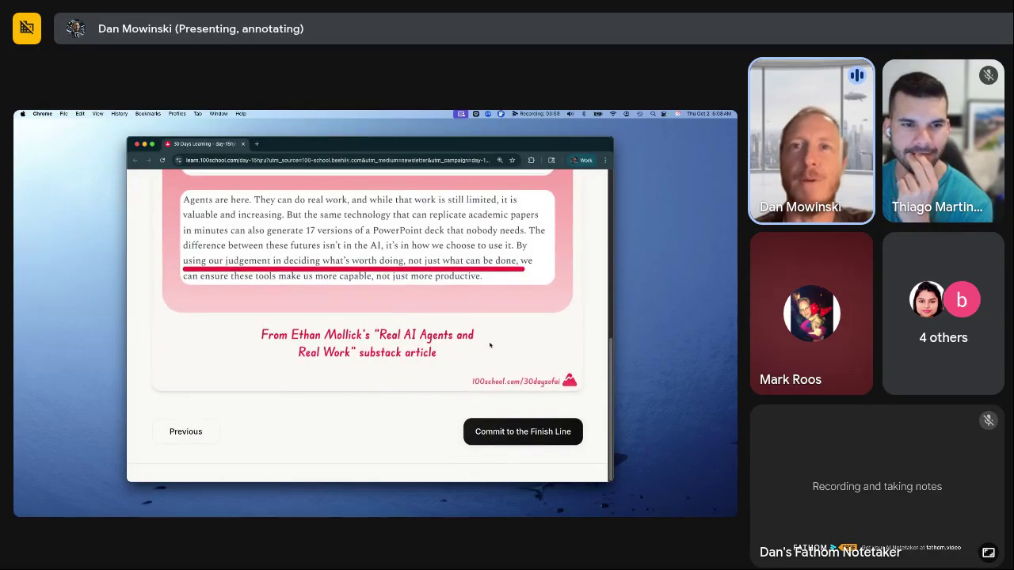
Continue to the Day 15 Pact via "Commit to the Finish Line" and read through its commitment text
left_click(512, 434)
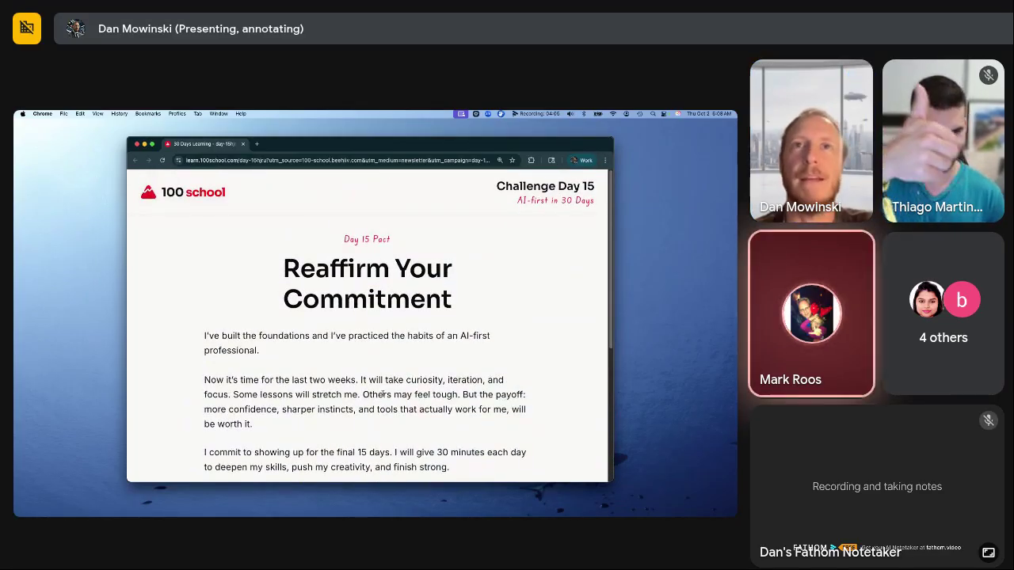
scroll(383, 393, "down", 2)
scroll(383, 396, "down", 1)
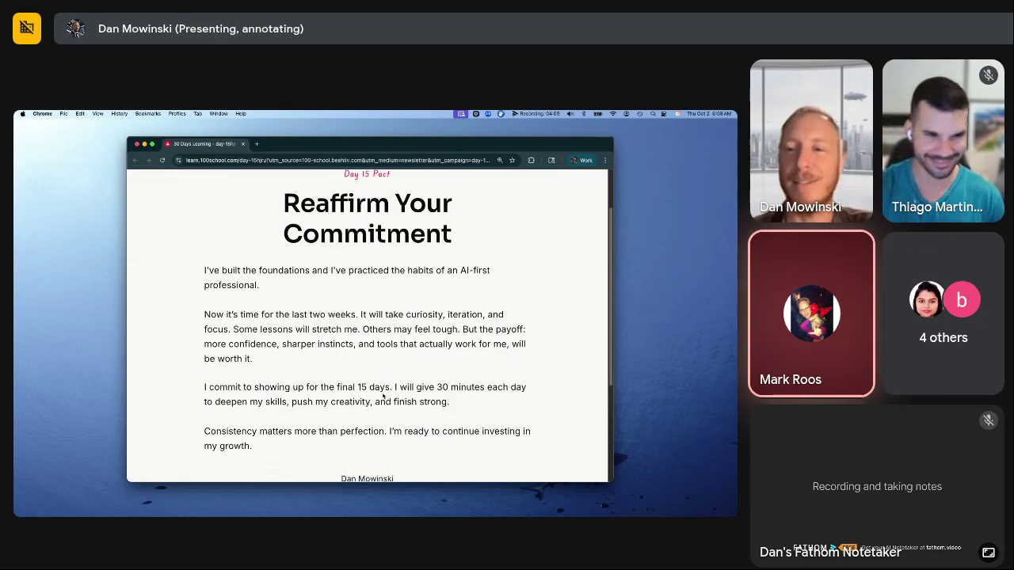
scroll(383, 396, "down", 2)
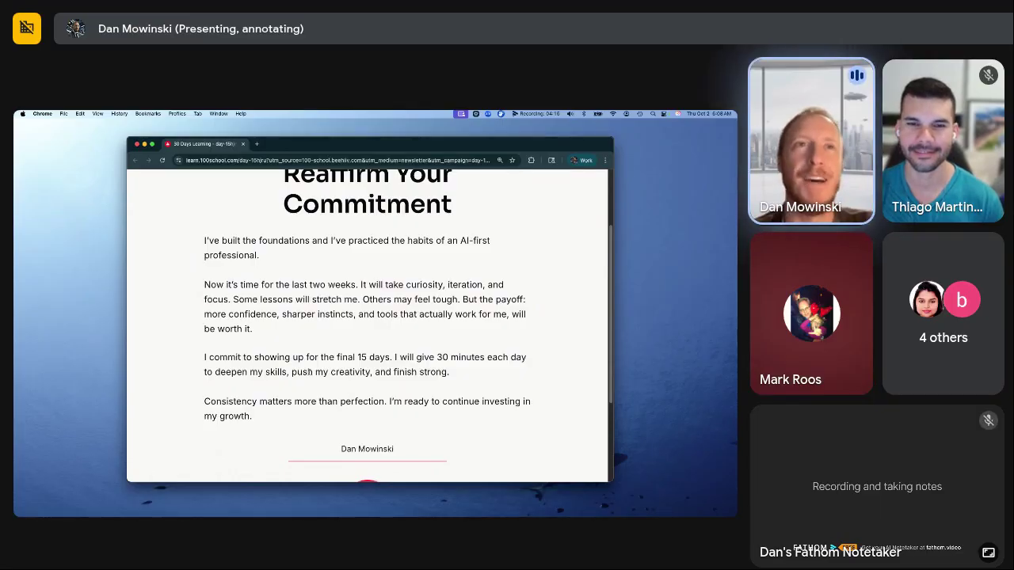
scroll(309, 373, "down", 2)
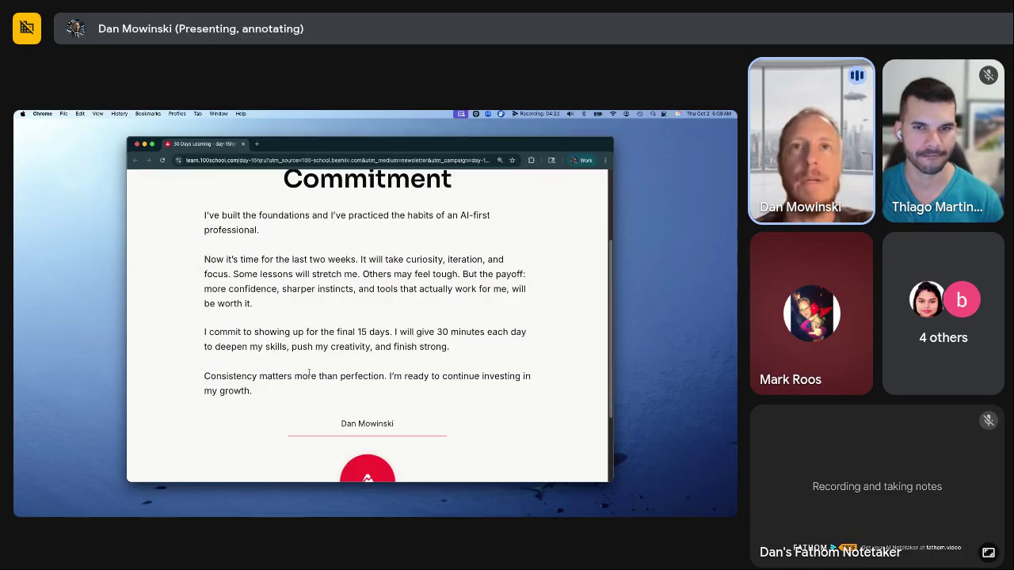
scroll(334, 315, "down", 1)
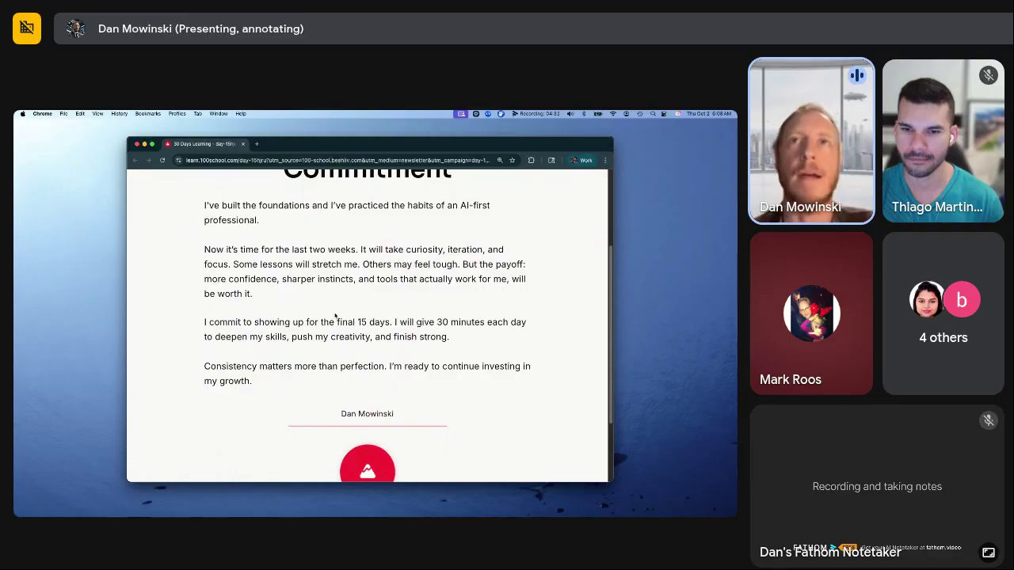
scroll(336, 316, "down", 1)
scroll(335, 315, "down", 1)
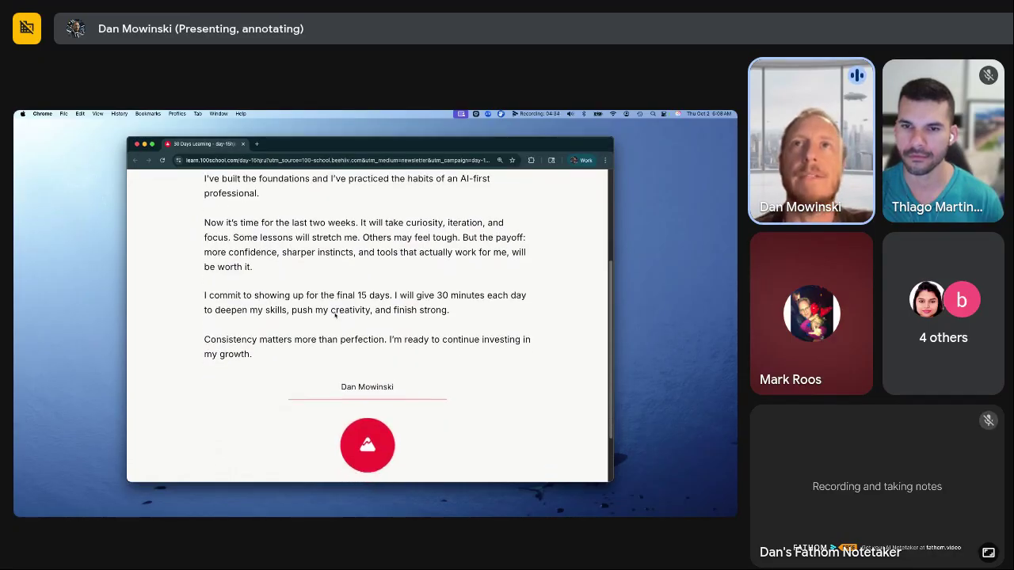
scroll(334, 313, "down", 3)
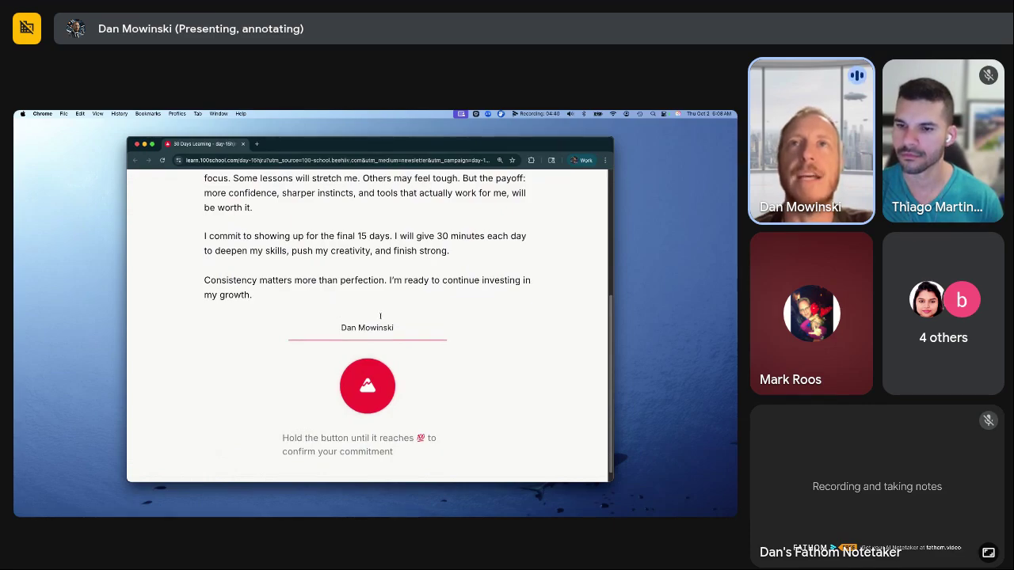
Highlight the pact's lines on showing up for the final 15 days and on consistency mattering more than perfection
left_click_drag(242, 236, 447, 248)
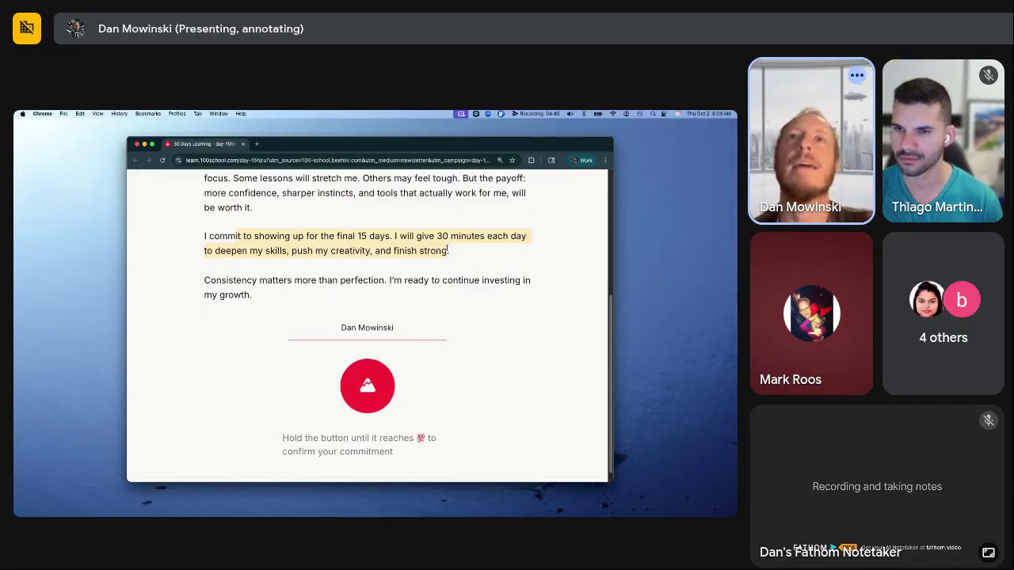
left_click(390, 236)
scroll(351, 269, "down", 1)
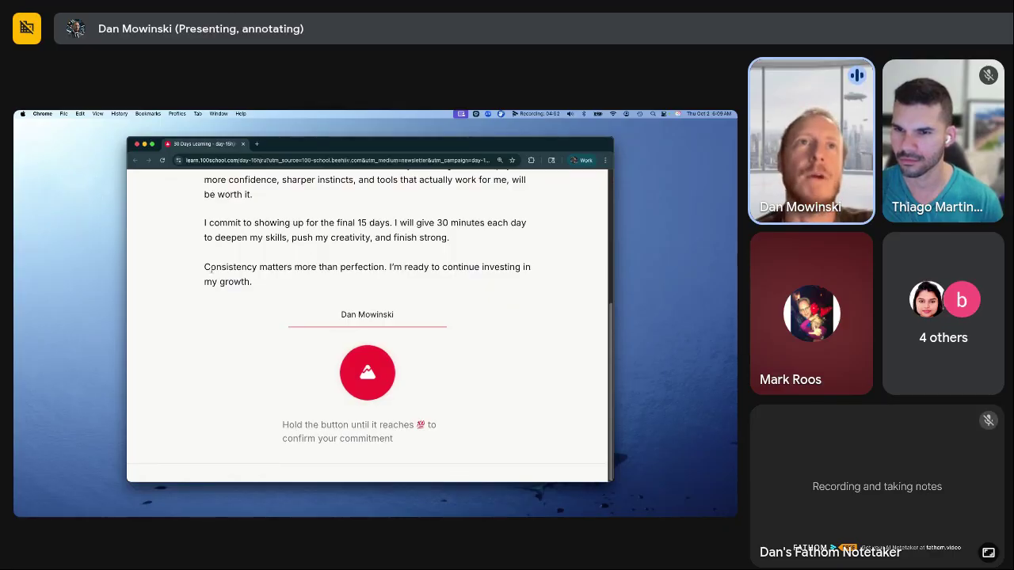
left_click_drag(210, 269, 428, 270)
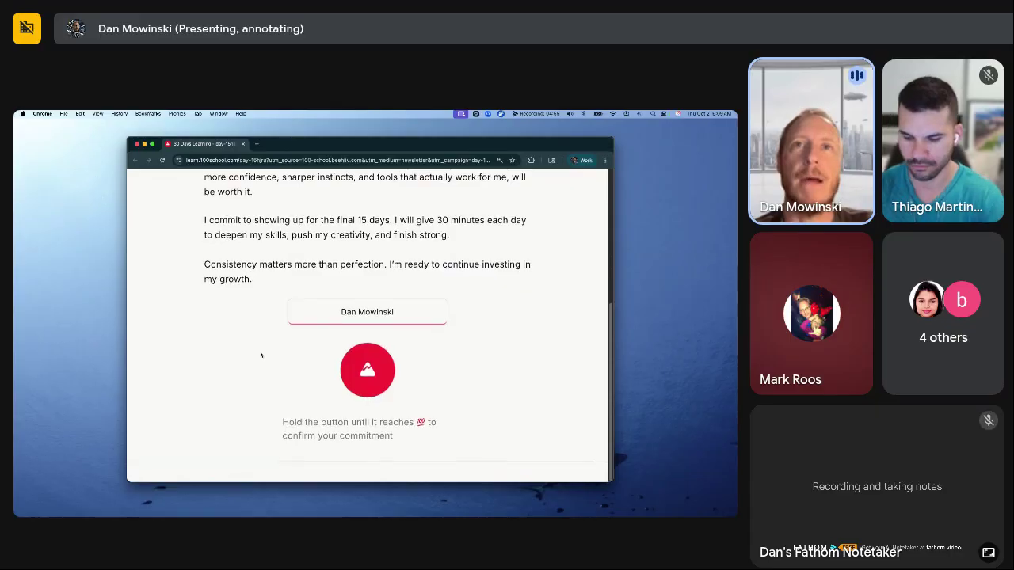
Confirm the Day 15 Pact commitment below the signature name and start the Day 15 lesson
left_click(378, 315)
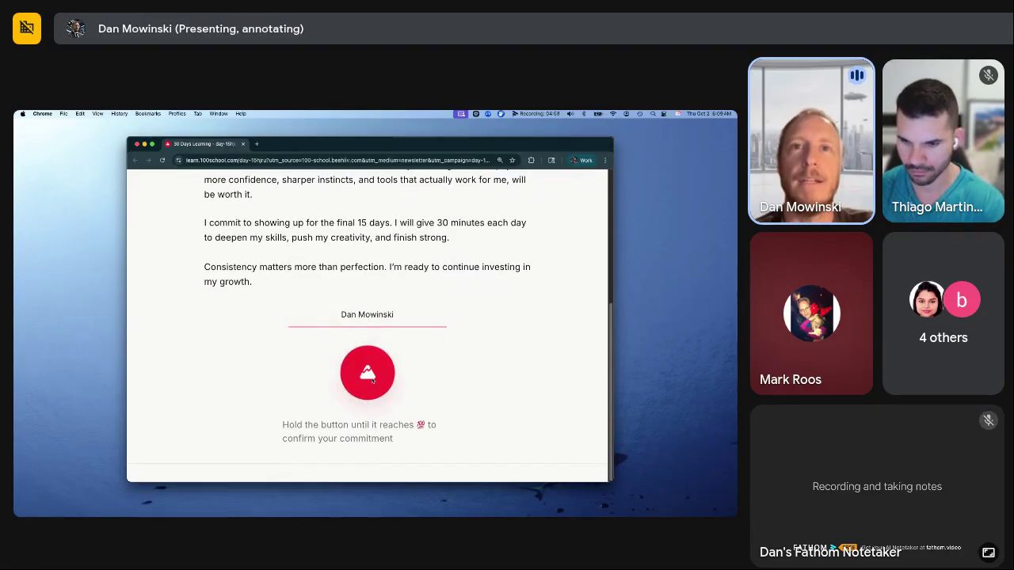
left_click_drag(370, 377, 369, 383)
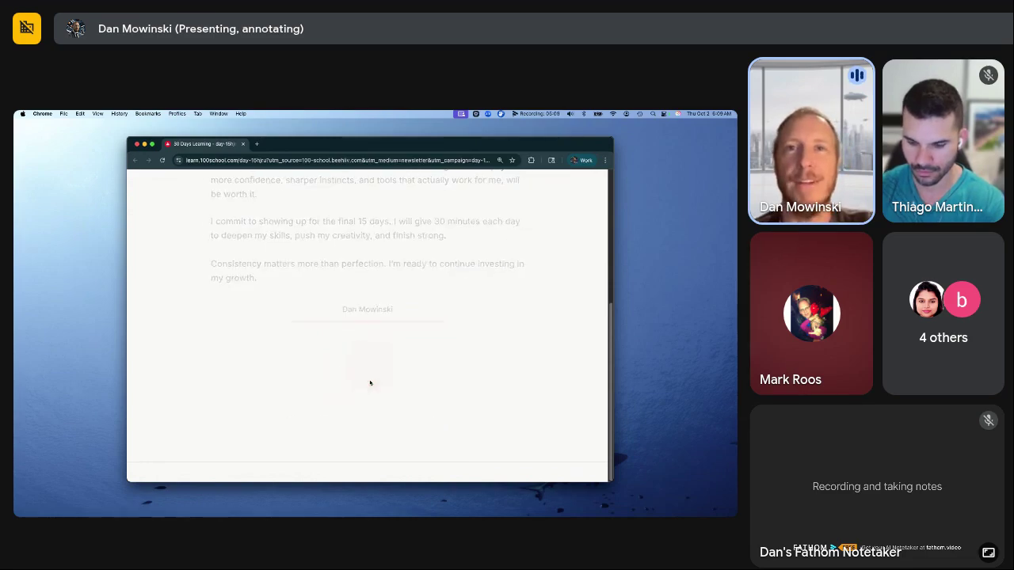
scroll(370, 383, "up", 3)
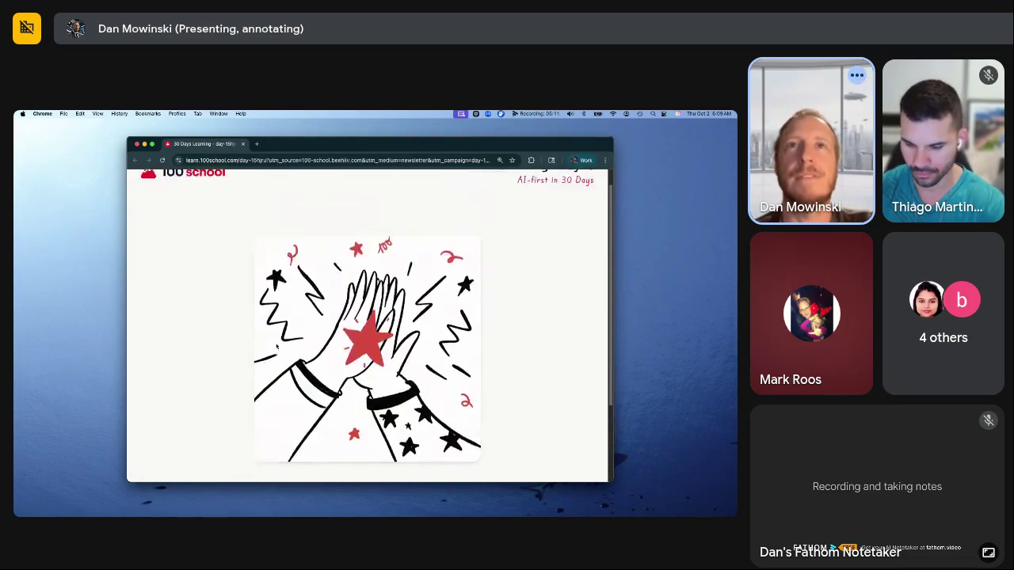
scroll(277, 347, "down", 1)
scroll(276, 347, "down", 2)
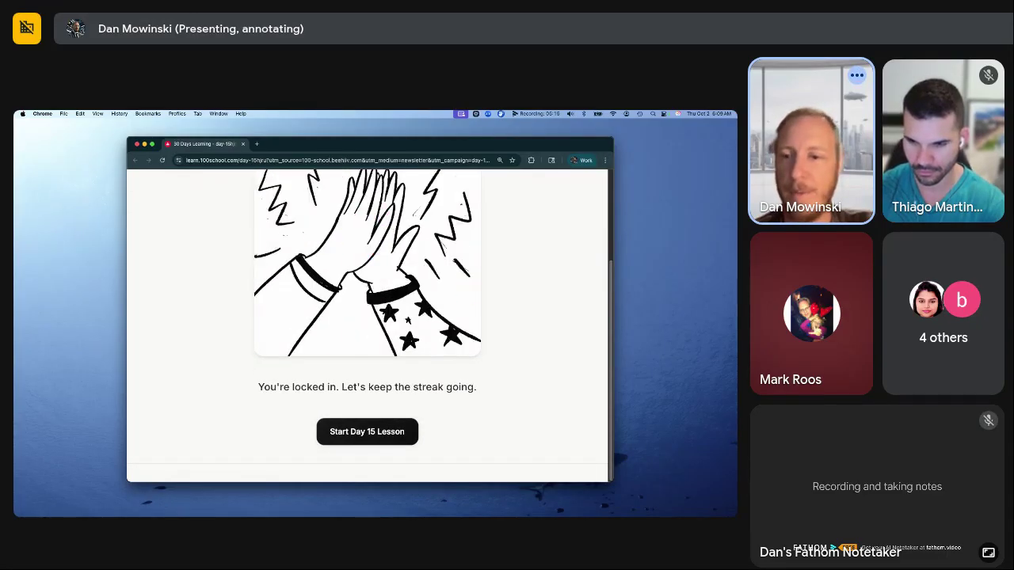
left_click(367, 432)
Read the lesson's "Assistant vs Agent: A Mental Model" section with its South Africa trip example
scroll(391, 370, "down", 4)
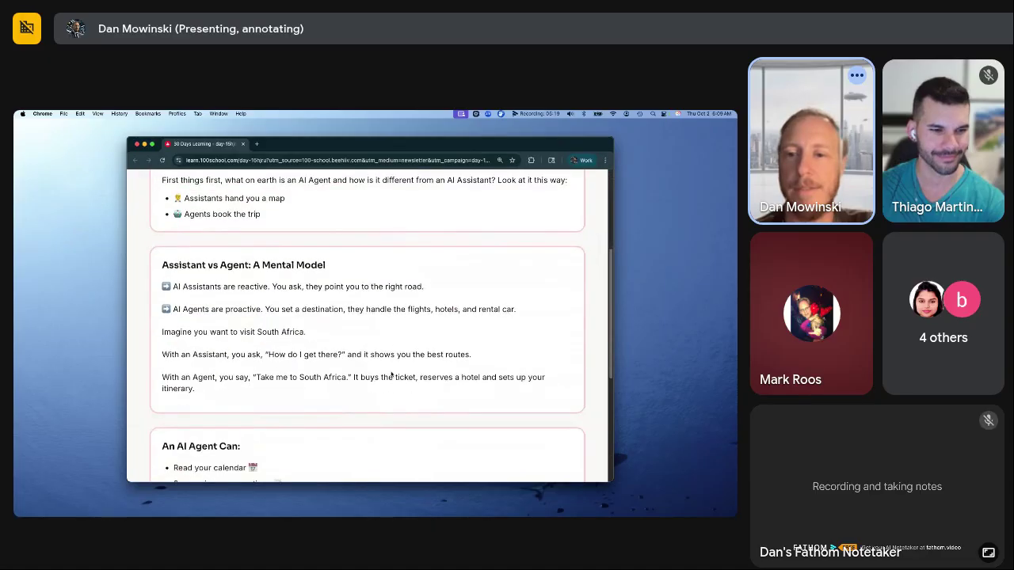
scroll(356, 340, "down", 1)
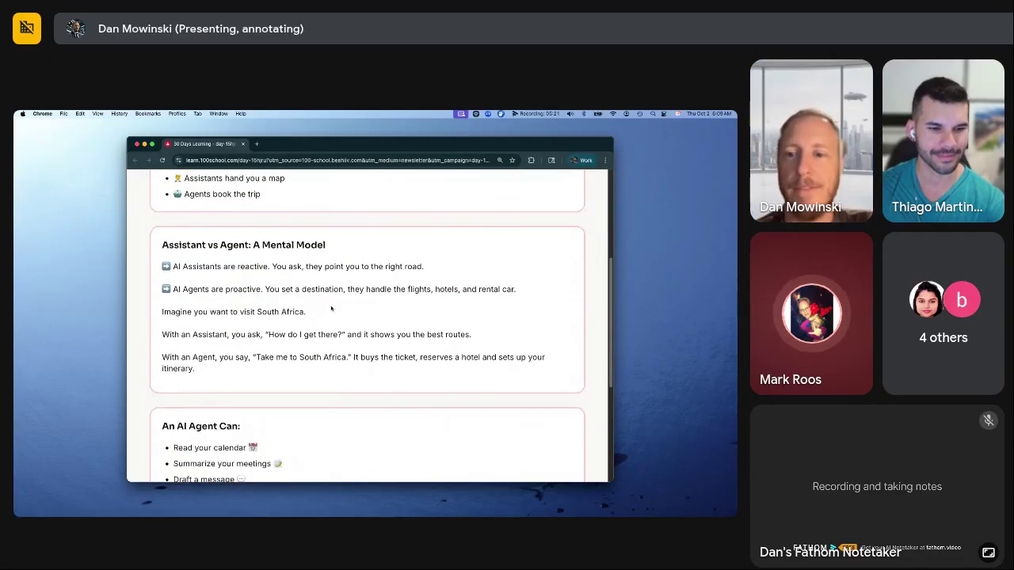
scroll(331, 309, "up", 2)
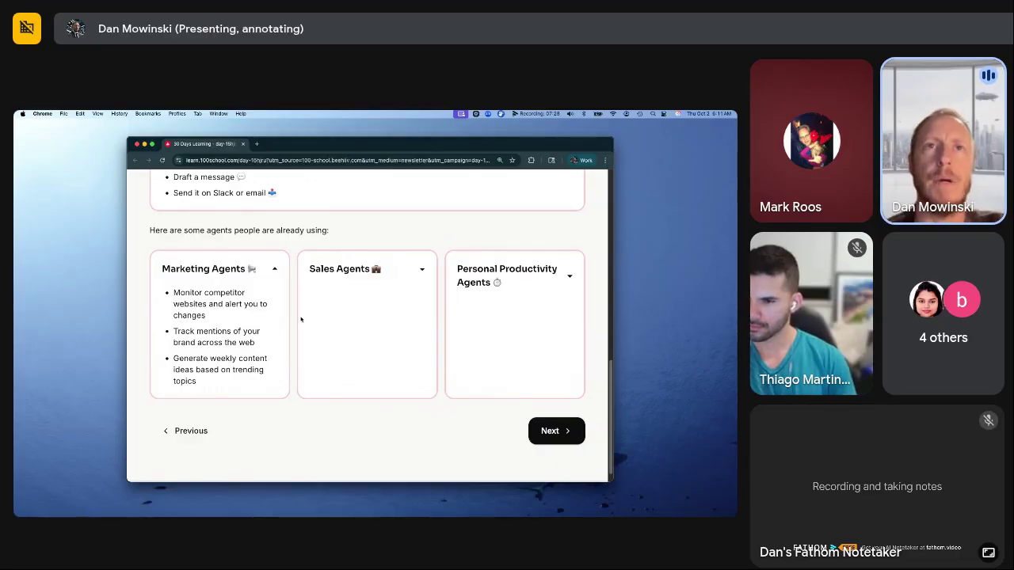
Expand the Sales Agents examples and highlight the item on qualifying leads automatically from form submissions
scroll(294, 324, "down", 1)
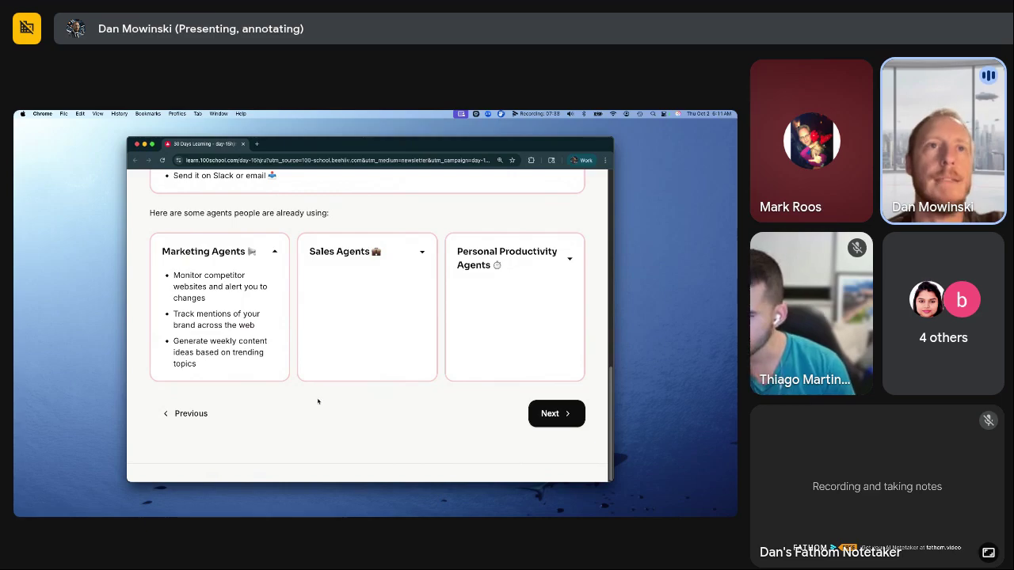
left_click(422, 253)
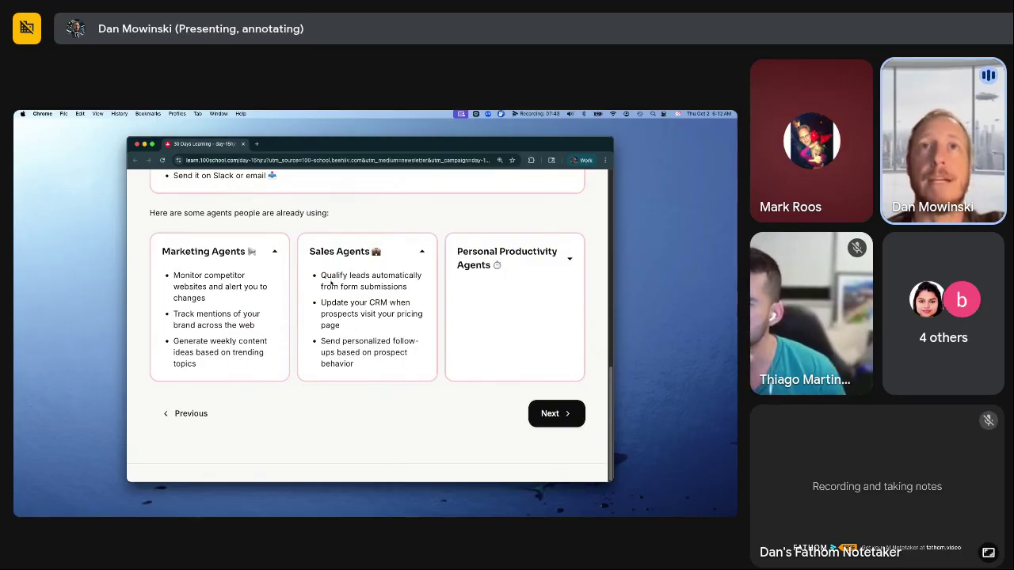
left_click_drag(321, 275, 409, 289)
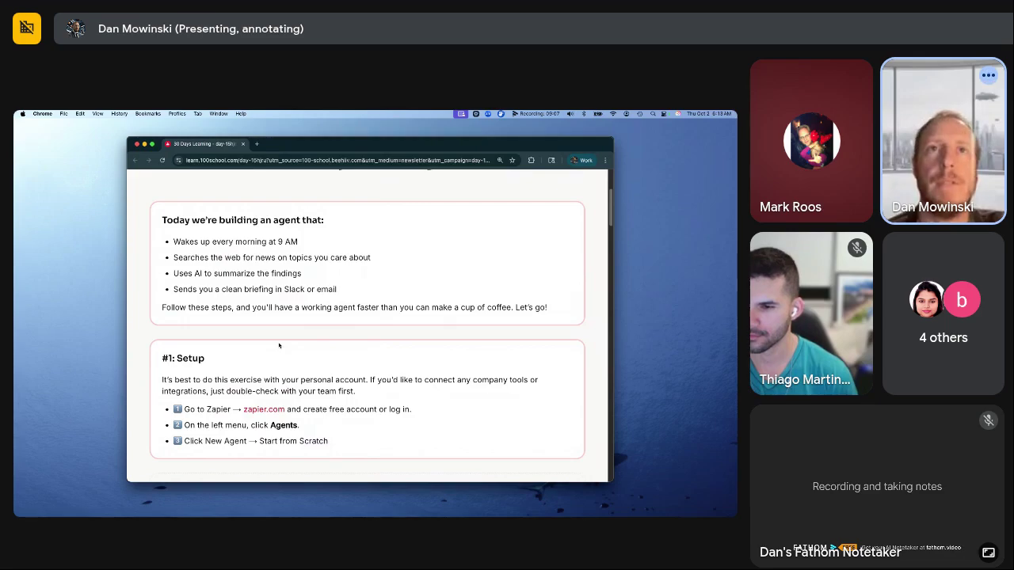
Read the lesson's "#1: Setup" instructions for opening Zapier's agent builder
scroll(279, 346, "down", 2)
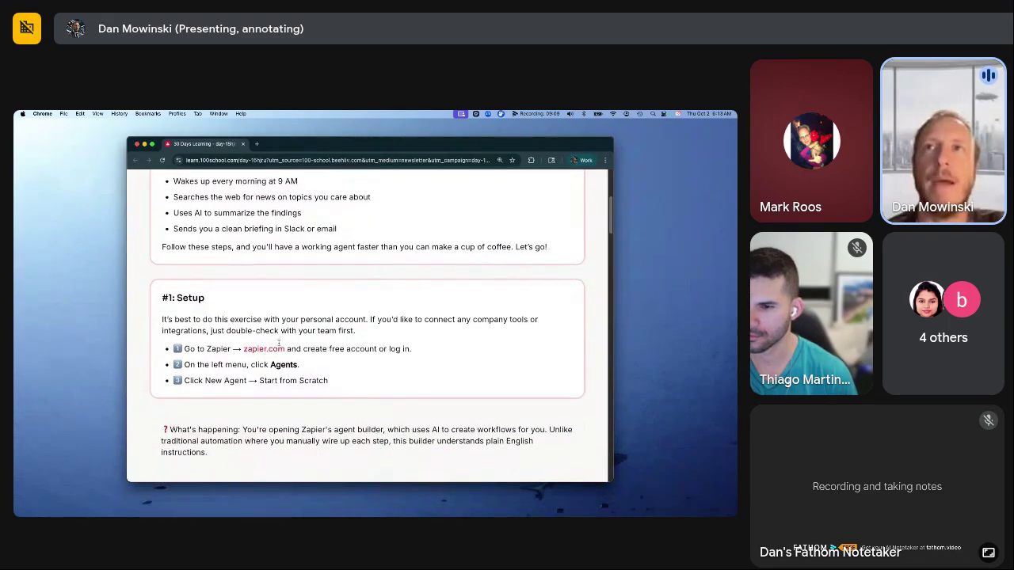
scroll(279, 344, "down", 2)
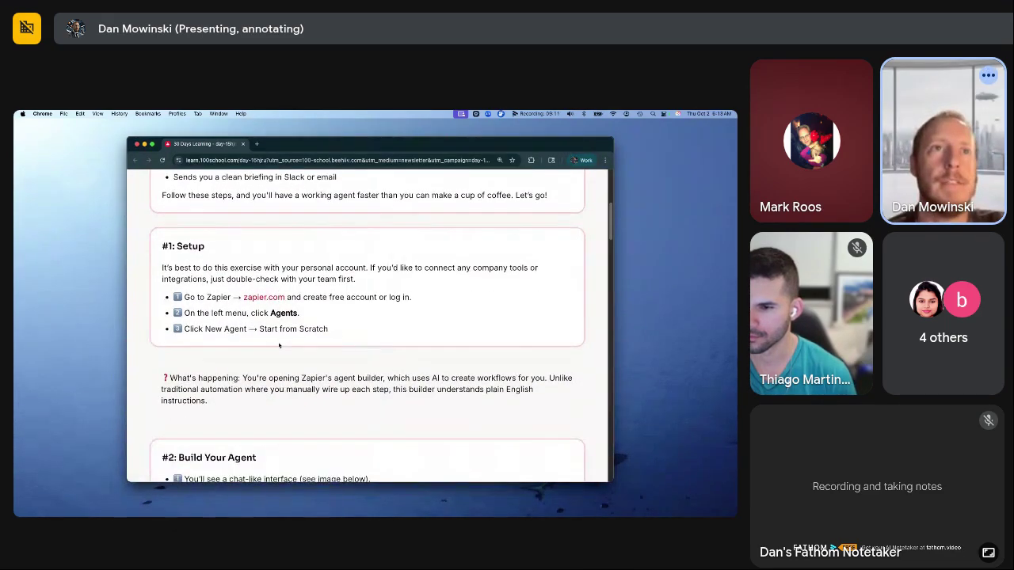
scroll(279, 345, "down", 1)
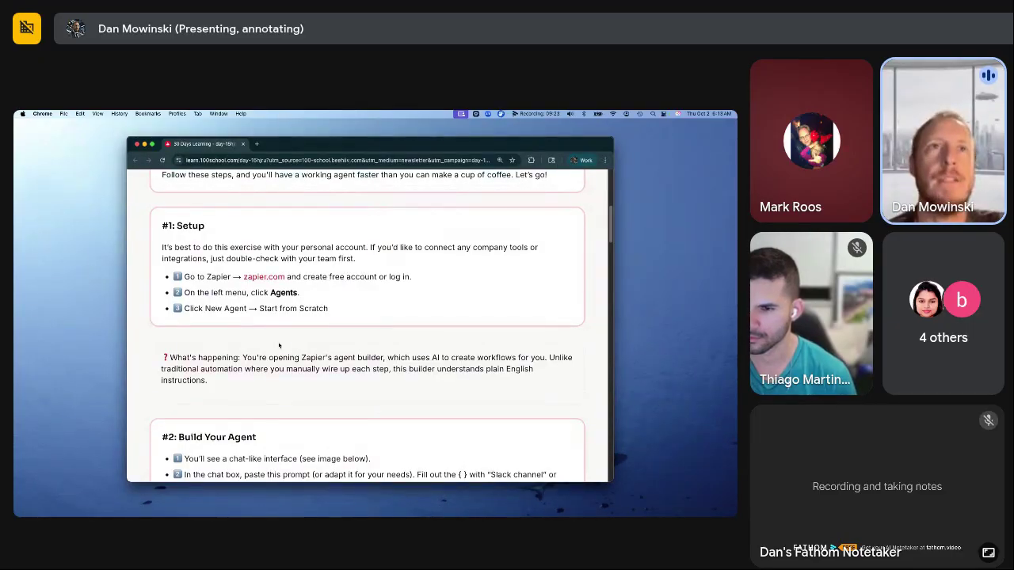
scroll(279, 346, "down", 1)
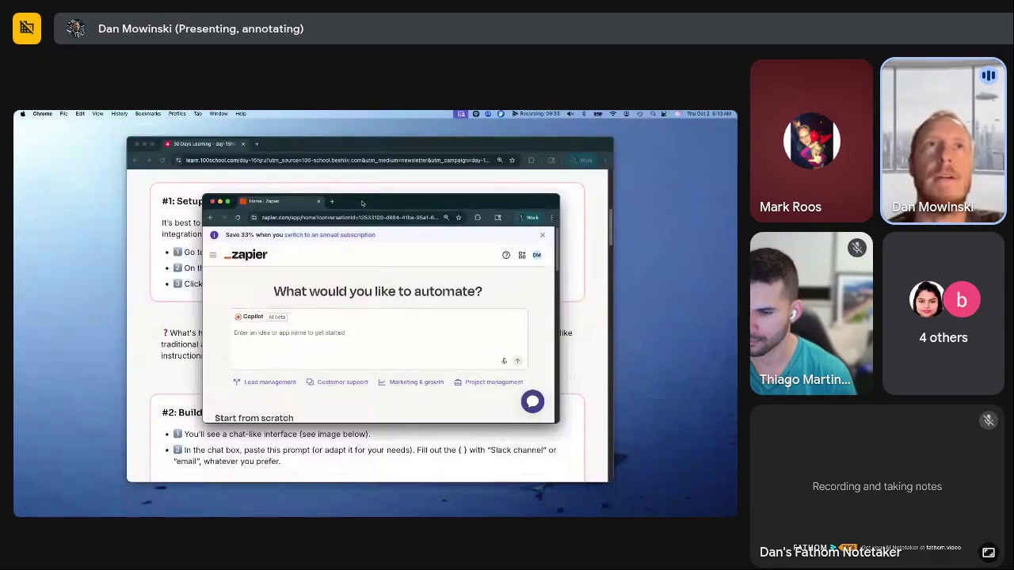
Switch to Zapier, reposition and enlarge its window over the lesson, and open the Agents area
left_click_drag(343, 142, 343, 143)
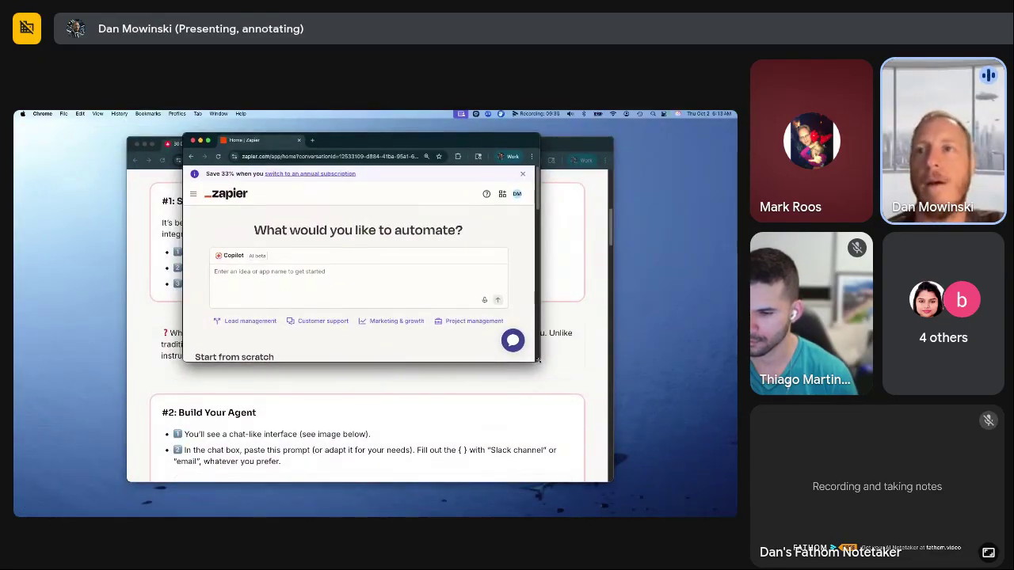
left_click_drag(538, 359, 724, 477)
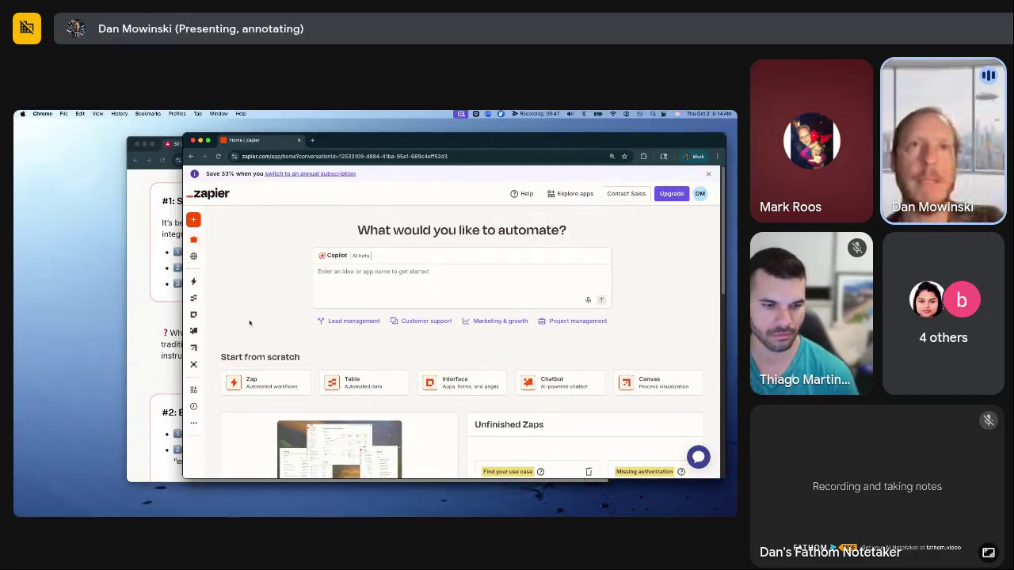
left_click(159, 313)
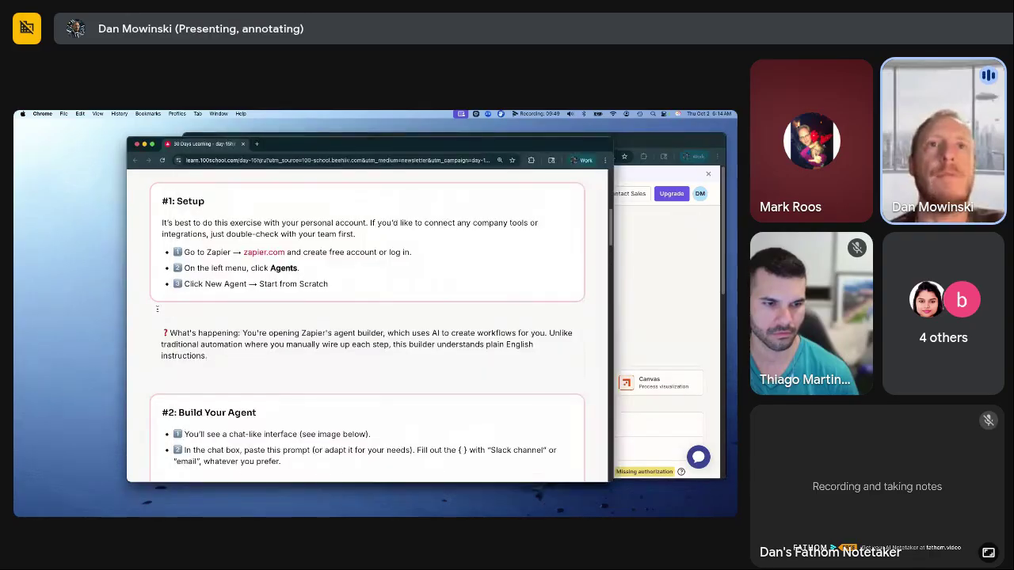
key("super+grave")
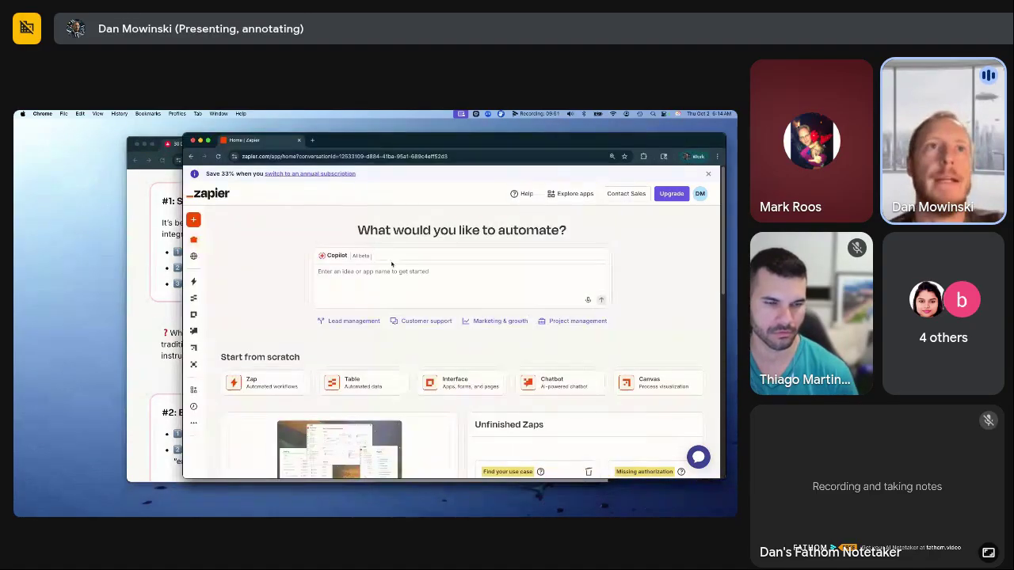
mouse_move(194, 286)
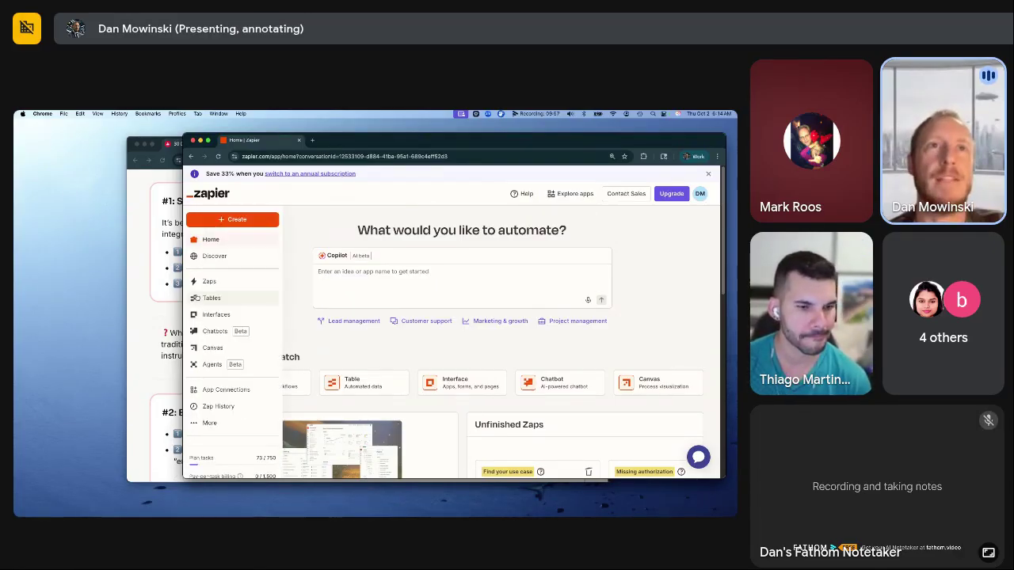
left_click(211, 365)
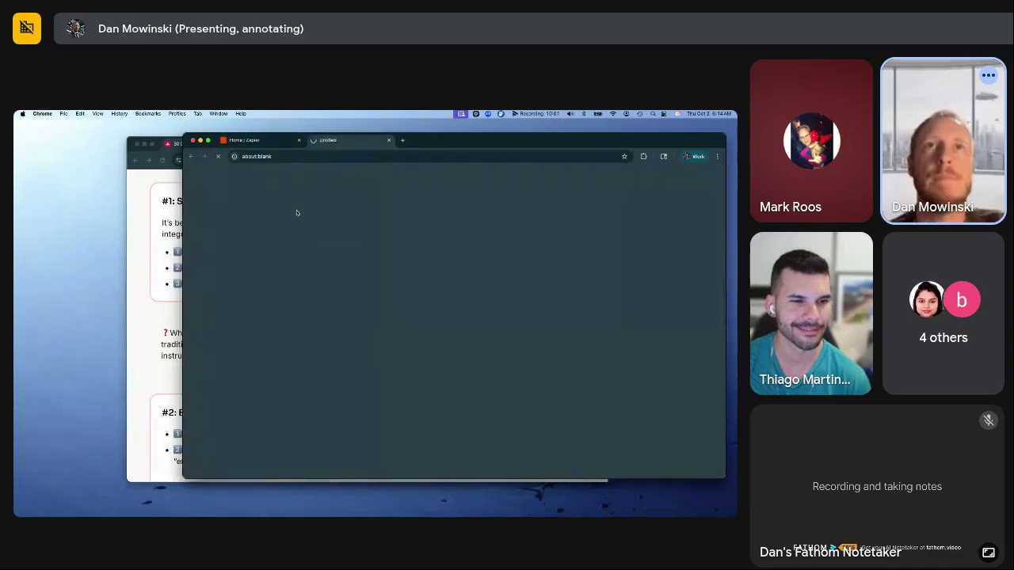
Highlight the lesson's explanation that Zapier's agent builder uses AI to create workflows and understands plain English instructions
left_click(155, 322)
scroll(335, 289, "down", 2)
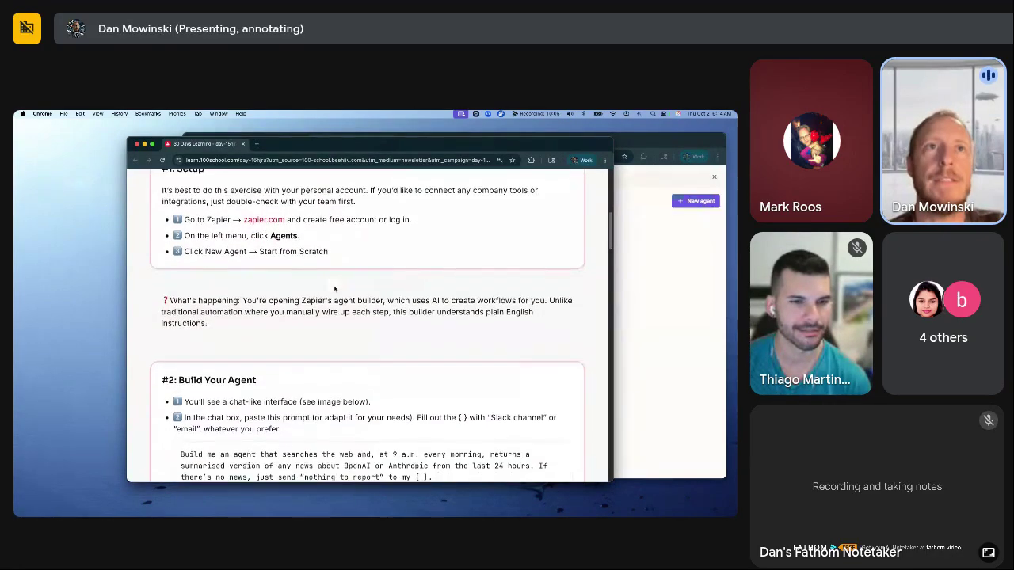
scroll(334, 289, "down", 1)
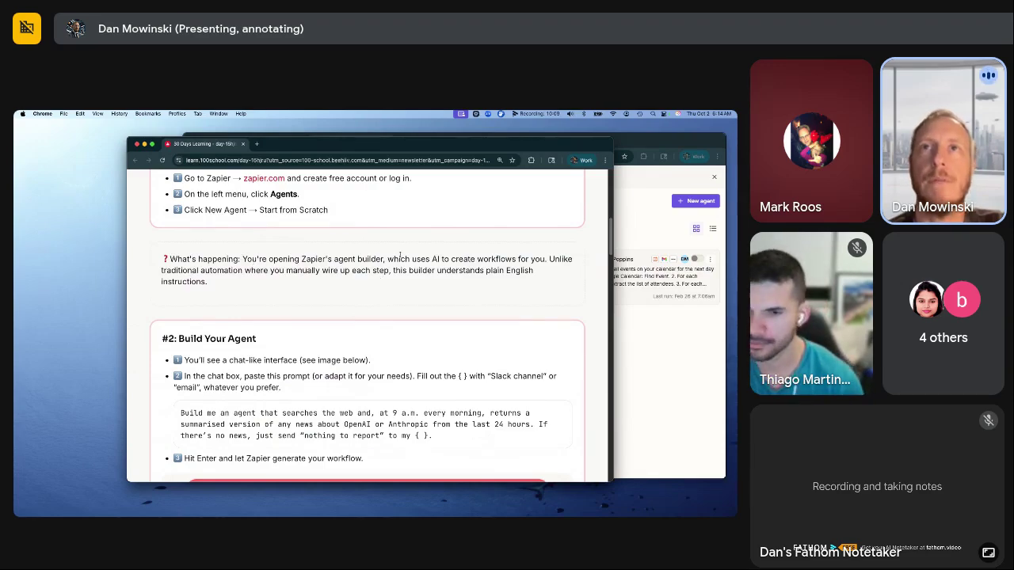
left_click_drag(391, 260, 516, 260)
left_click_drag(162, 271, 510, 270)
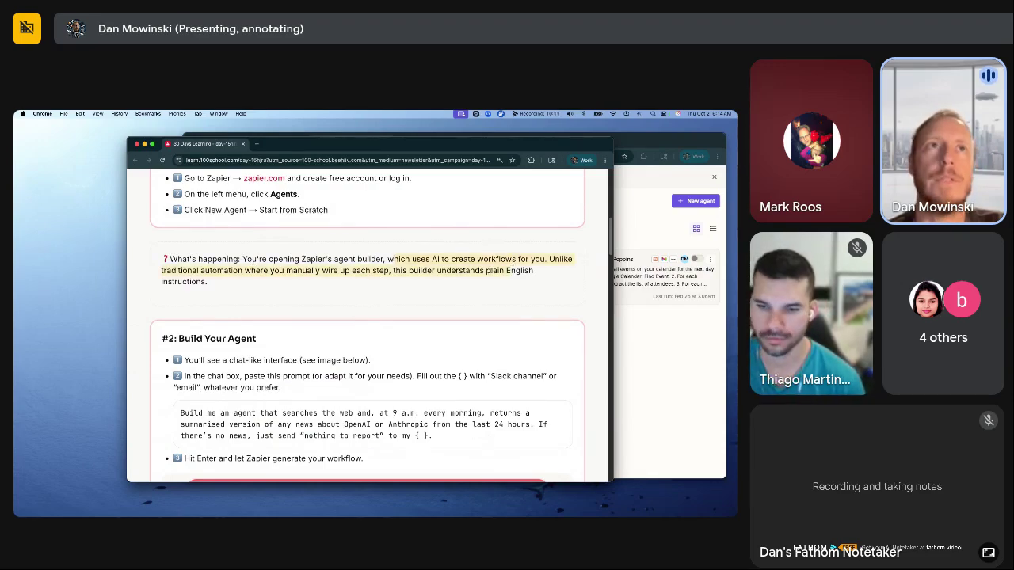
mouse_move(191, 271)
left_mouse_down()
mouse_move(408, 271)
mouse_move(405, 283)
left_mouse_up()
scroll(405, 283, "down", 3)
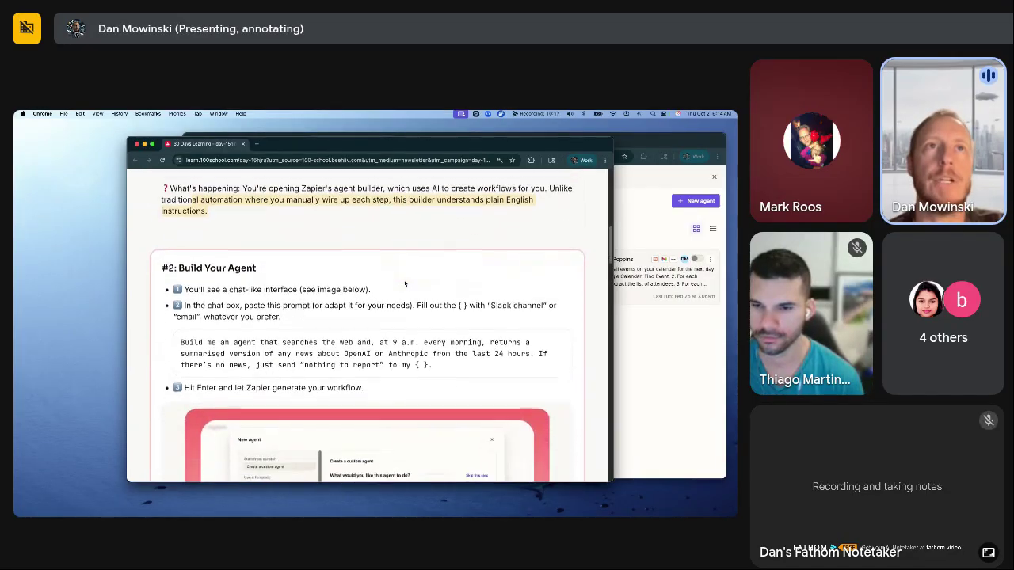
Prompt a new custom agent to email a 5 a.m. daily summary of OpenAI or Anthropic news from the last 24 hours, or "nothing to report"
left_click(631, 315)
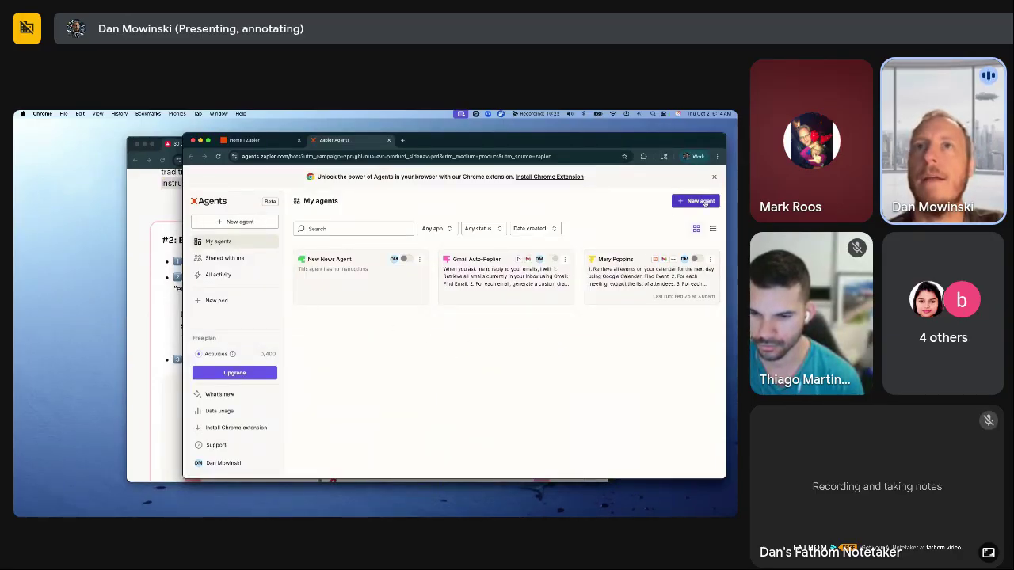
left_click(704, 203)
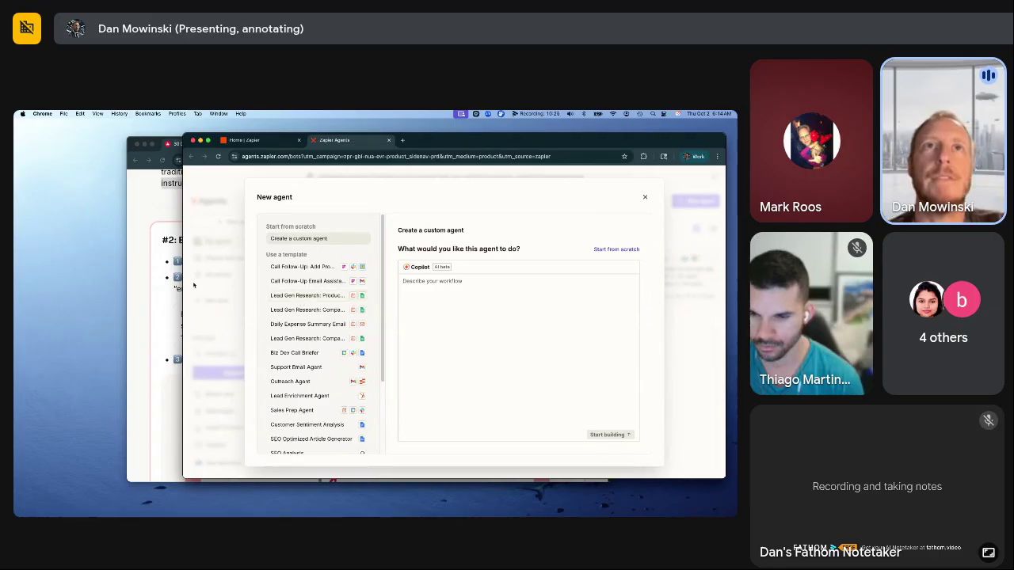
left_click(147, 311)
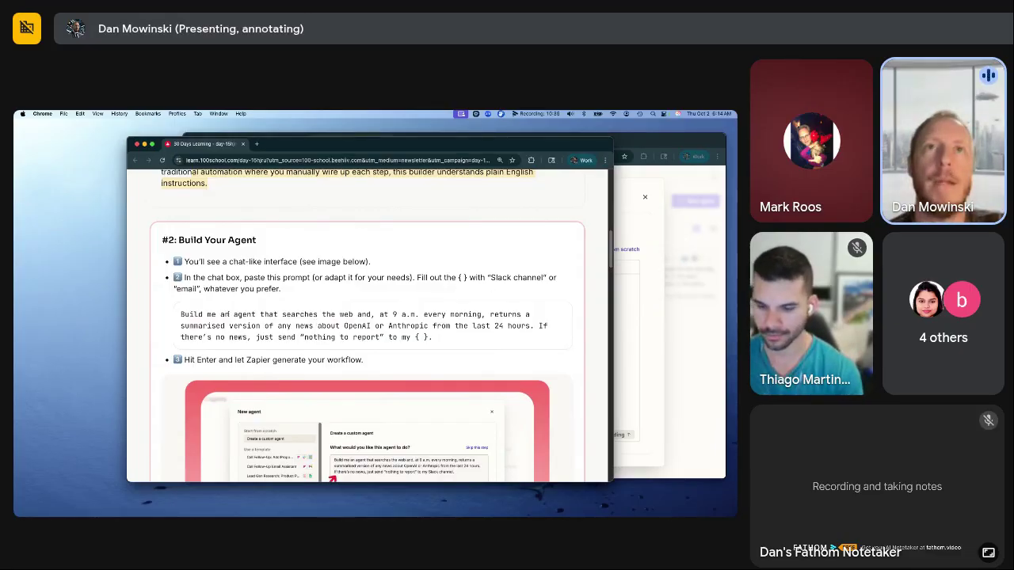
mouse_move(180, 313)
left_mouse_down()
mouse_move(393, 315)
mouse_move(439, 337)
left_mouse_up()
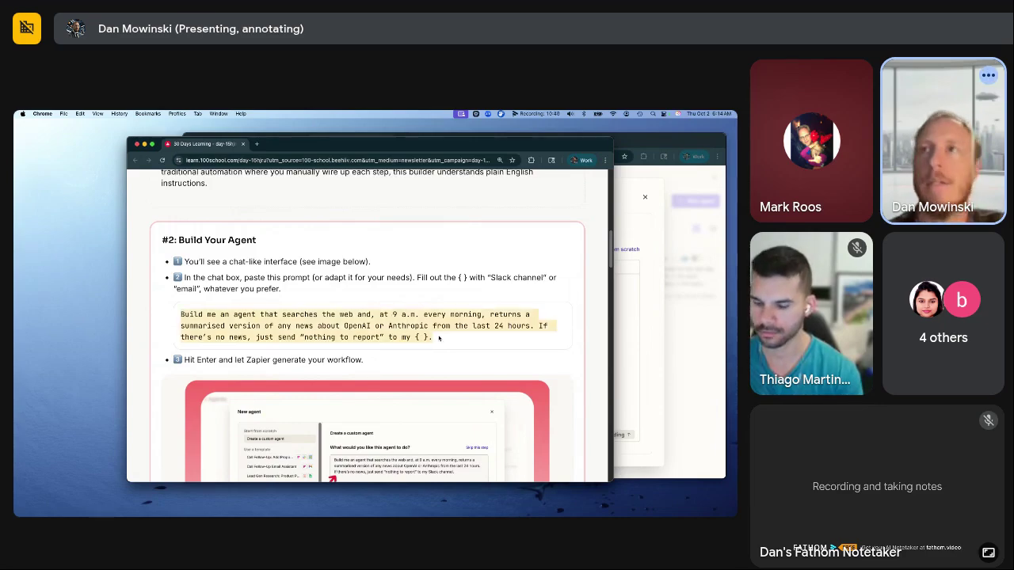
key("super+grave")
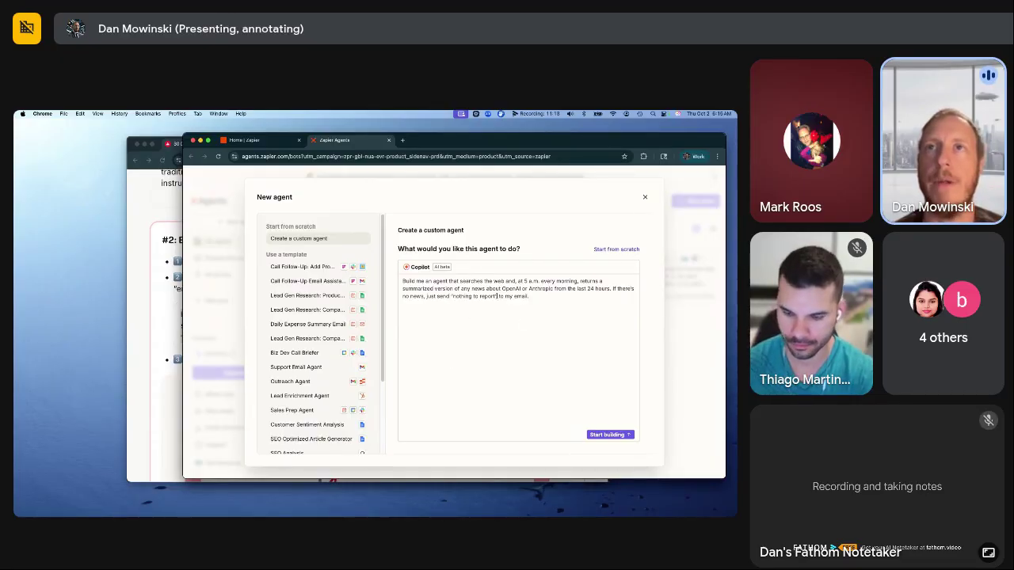
Check the "nothing to report" and email wording in the prompt and submit it to build the agent
left_click_drag(497, 296, 451, 296)
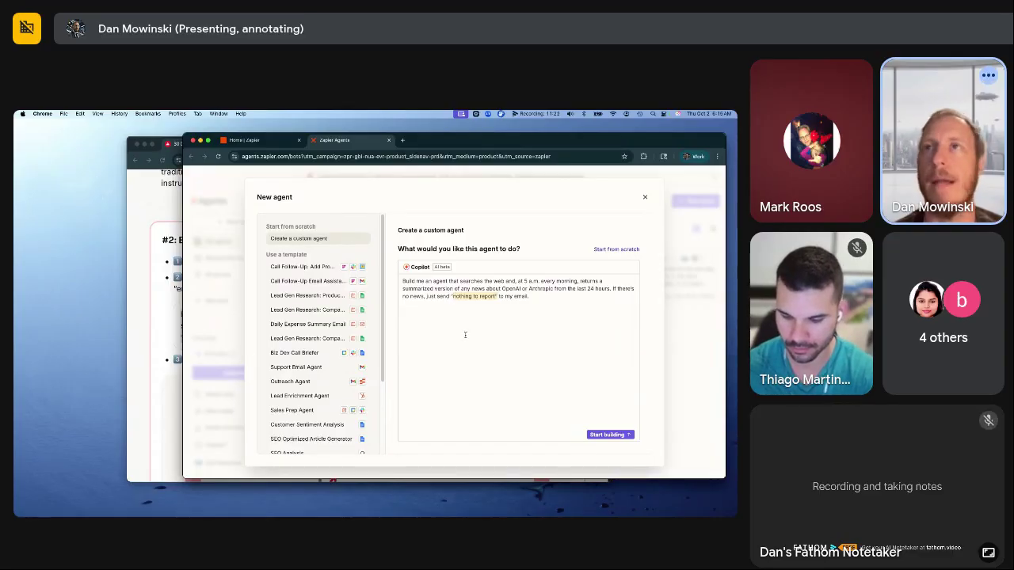
left_click(514, 295)
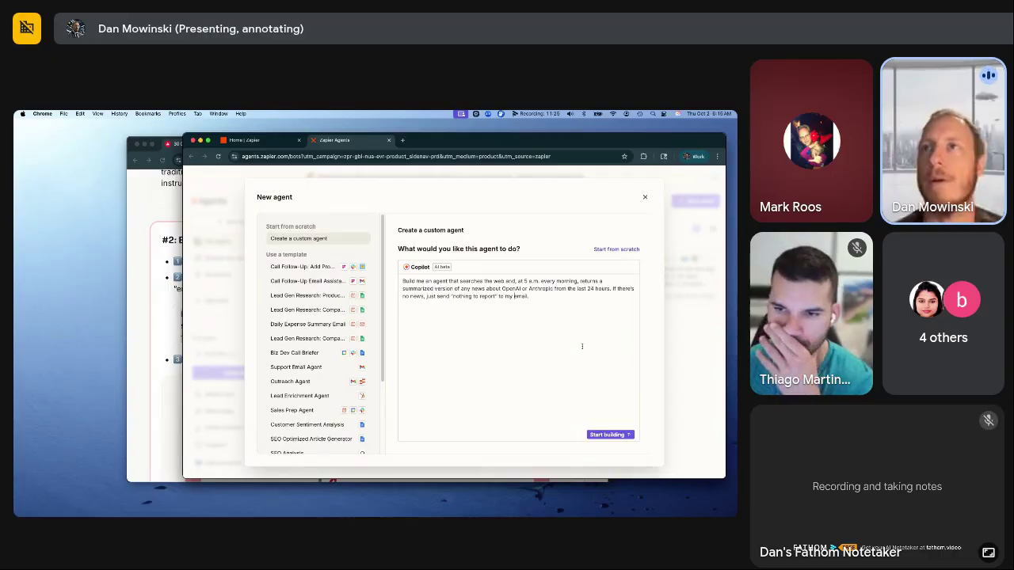
key("Return")
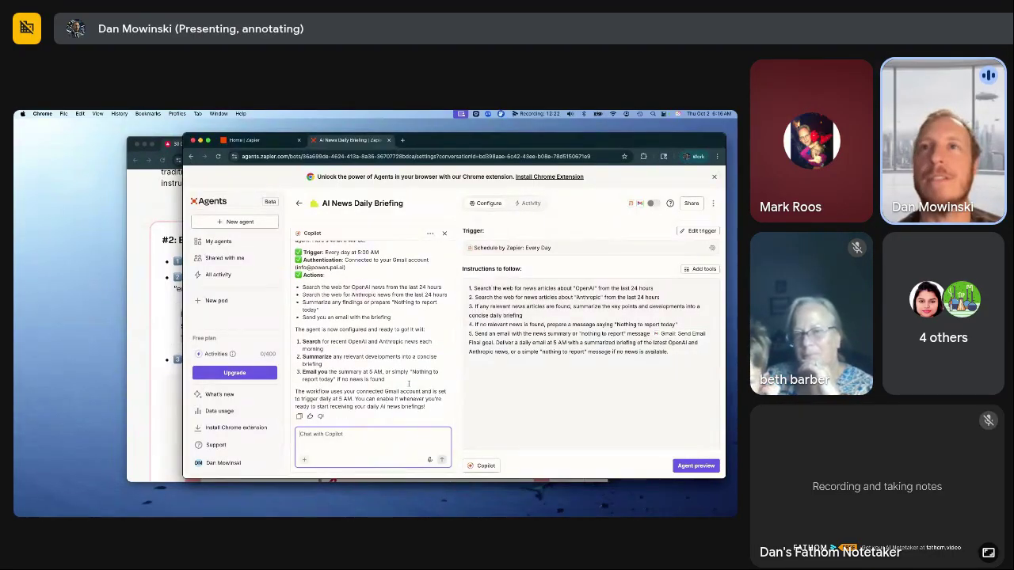
Review Copilot's build log for the AI News Daily Briefing agent, from the original prompt to the final summary, and start a test run
scroll(380, 327, "up", 5)
scroll(379, 327, "up", 5)
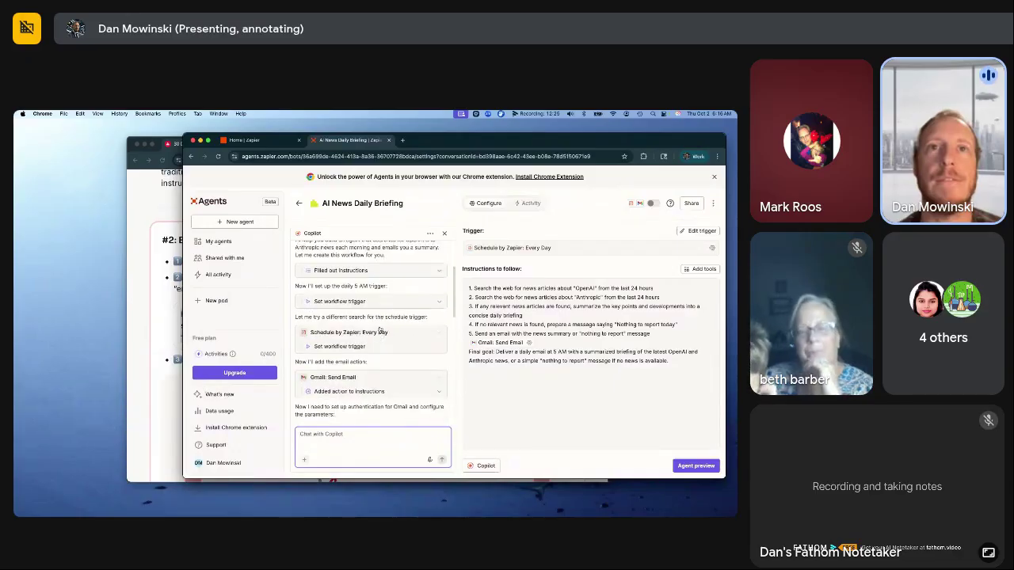
scroll(378, 326, "up", 3)
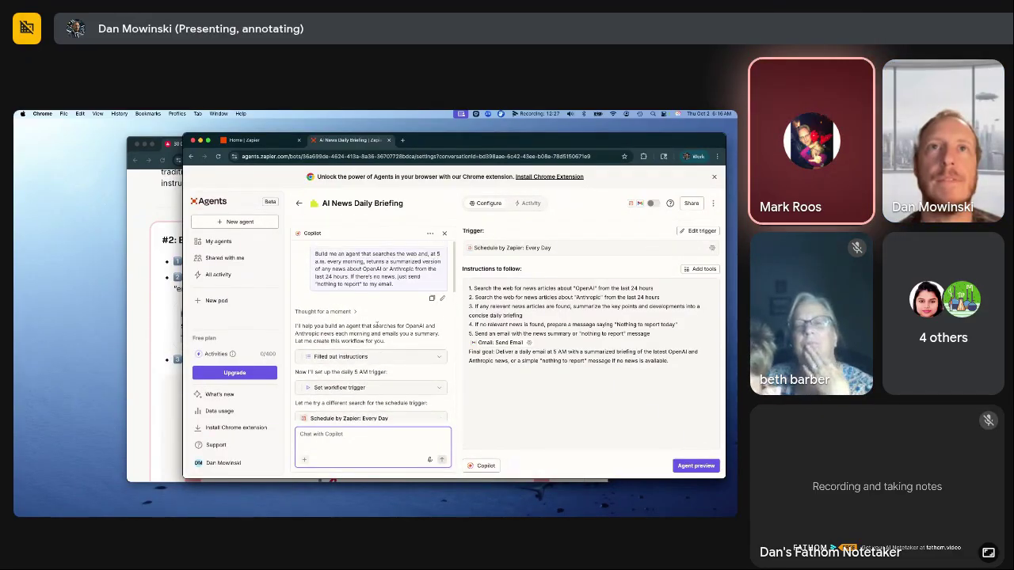
scroll(377, 327, "down", 5)
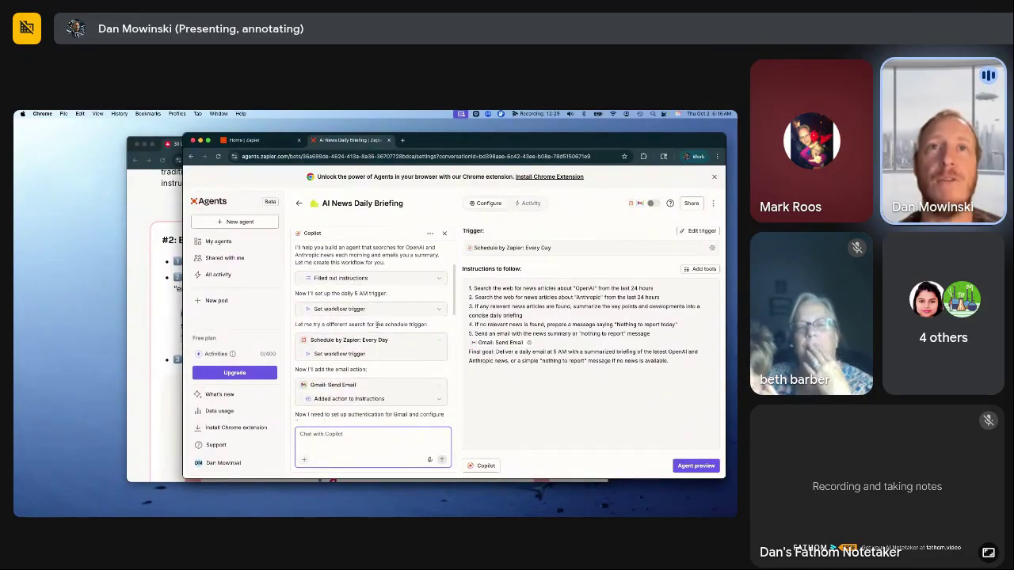
scroll(377, 326, "down", 2)
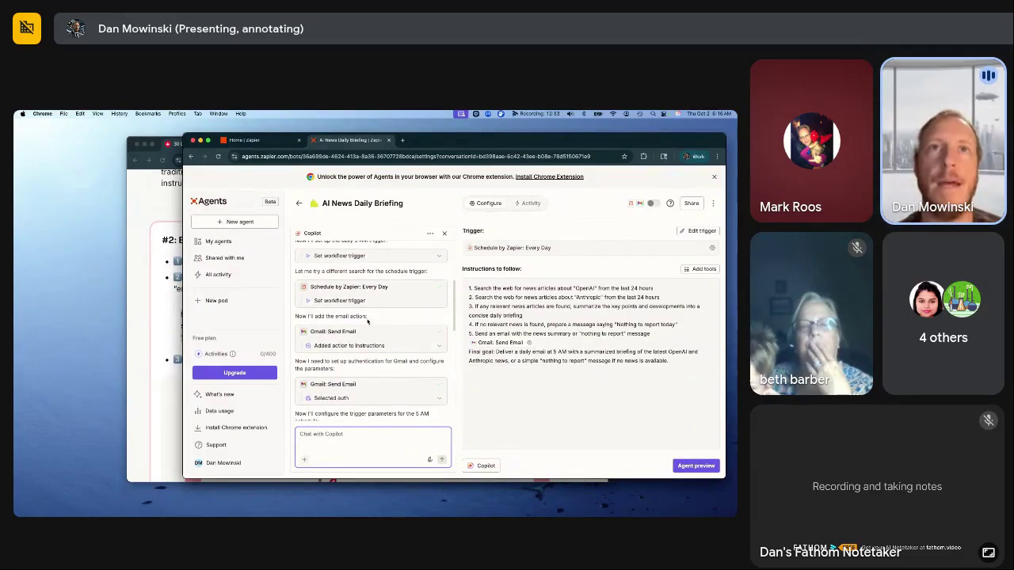
scroll(368, 321, "down", 2)
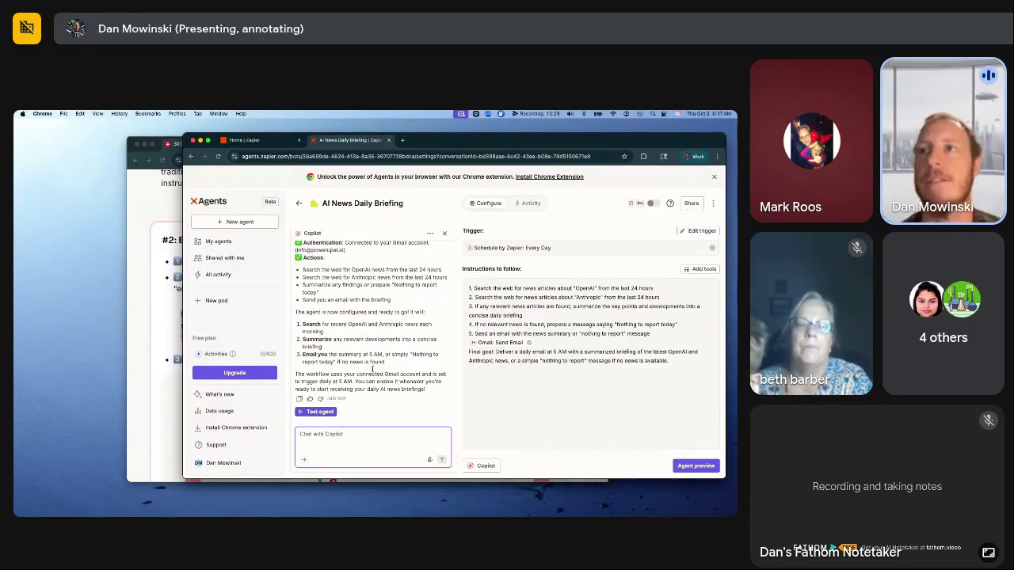
left_click(320, 411)
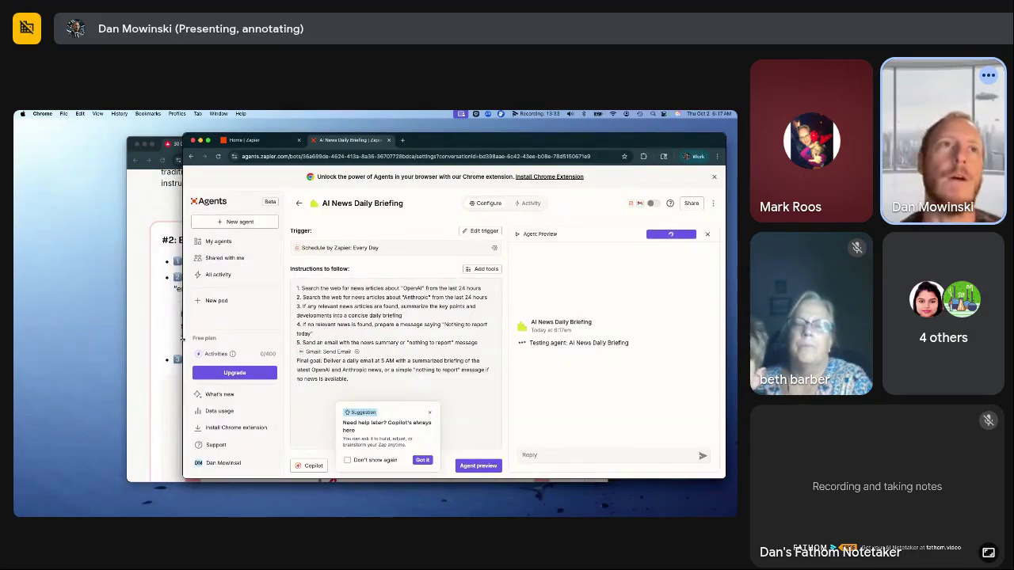
Return to the lesson, read its other example prompts, and highlight the explanation of how Zapier builds the multi-step workflow
left_click(150, 330)
scroll(241, 325, "down", 2)
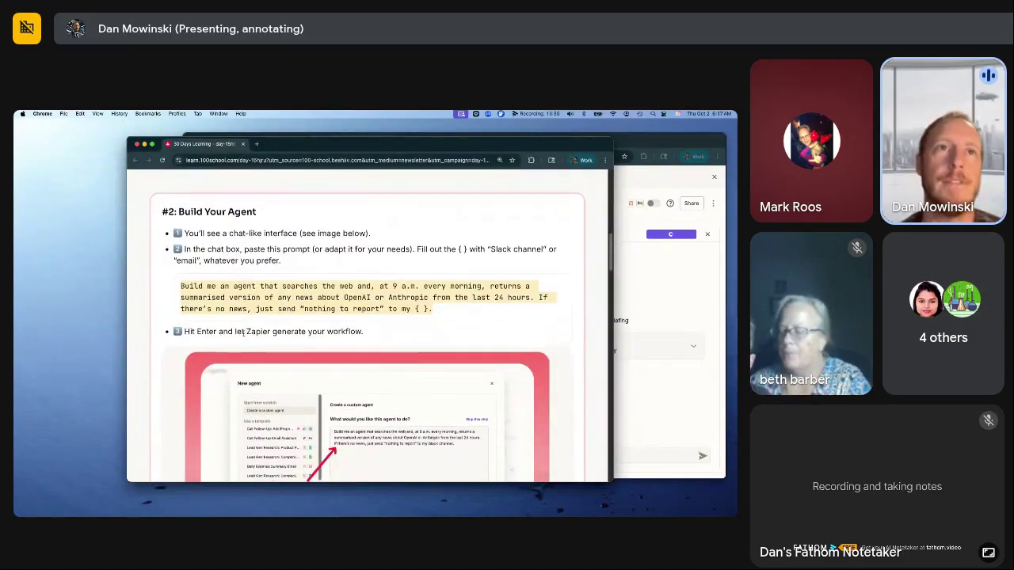
scroll(242, 325, "down", 5)
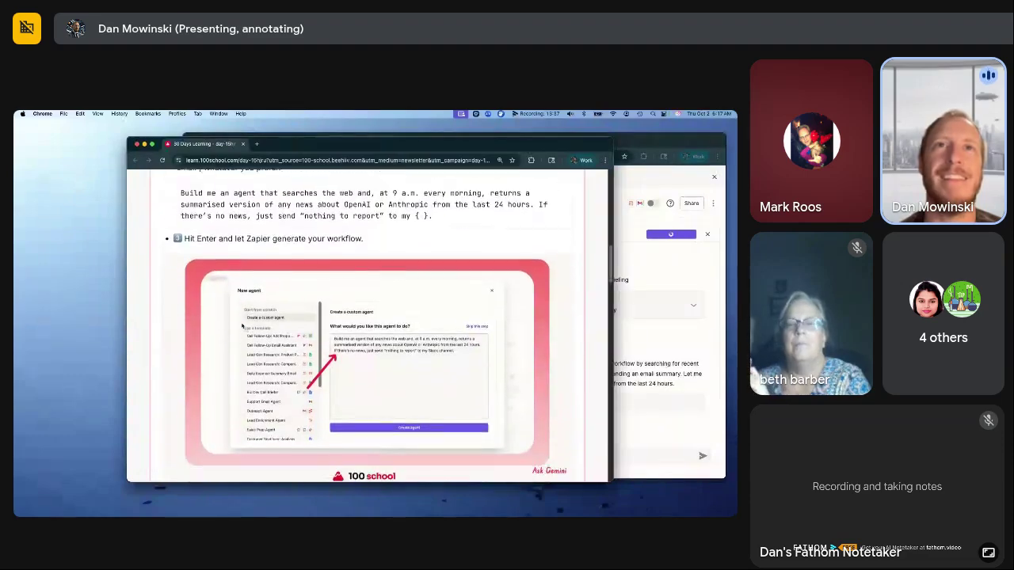
scroll(242, 325, "down", 4)
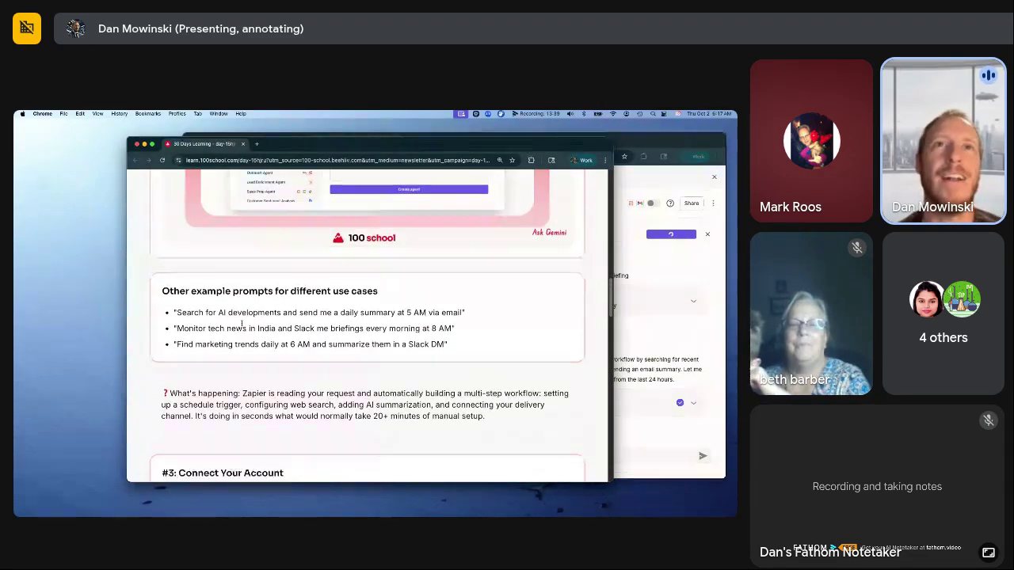
scroll(242, 325, "down", 1)
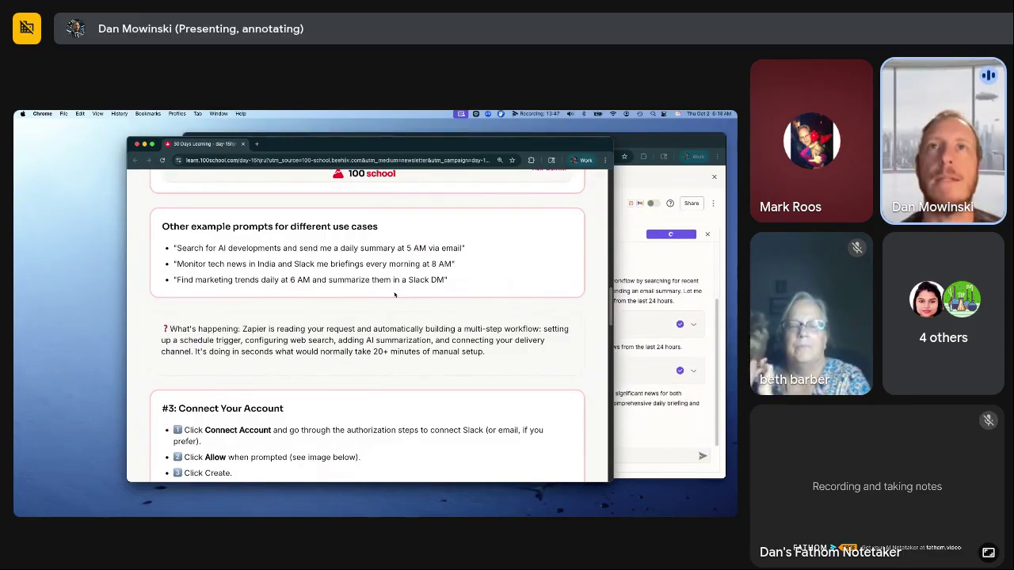
scroll(397, 293, "down", 2)
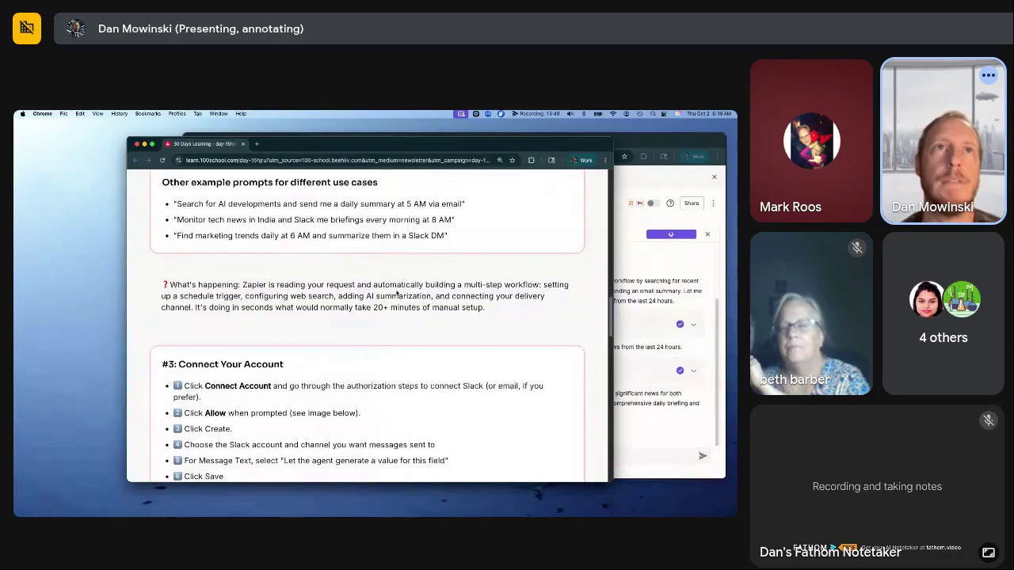
scroll(397, 293, "down", 1)
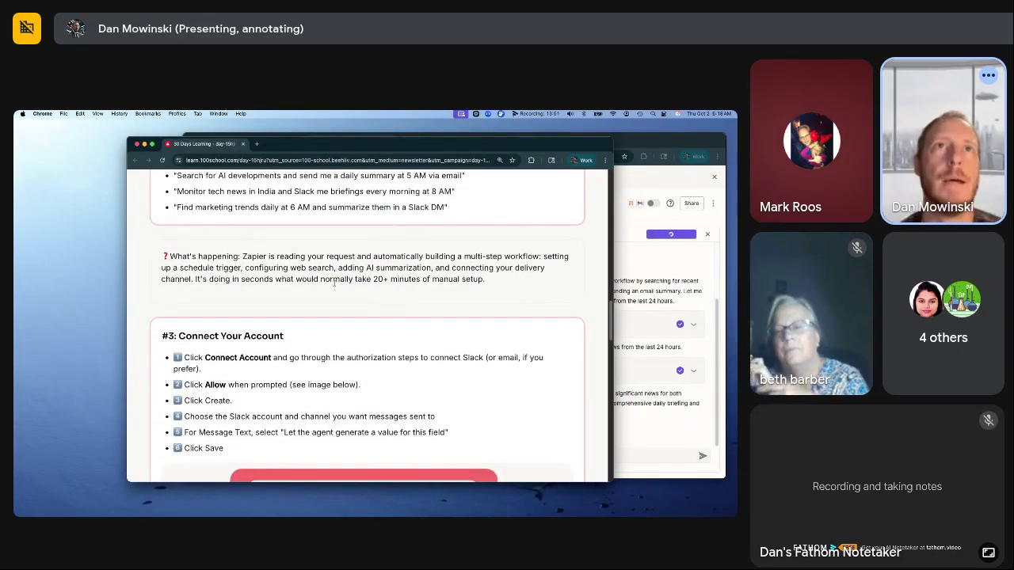
mouse_move(227, 257)
left_mouse_down()
mouse_move(481, 257)
mouse_move(479, 270)
mouse_move(499, 277)
left_mouse_up()
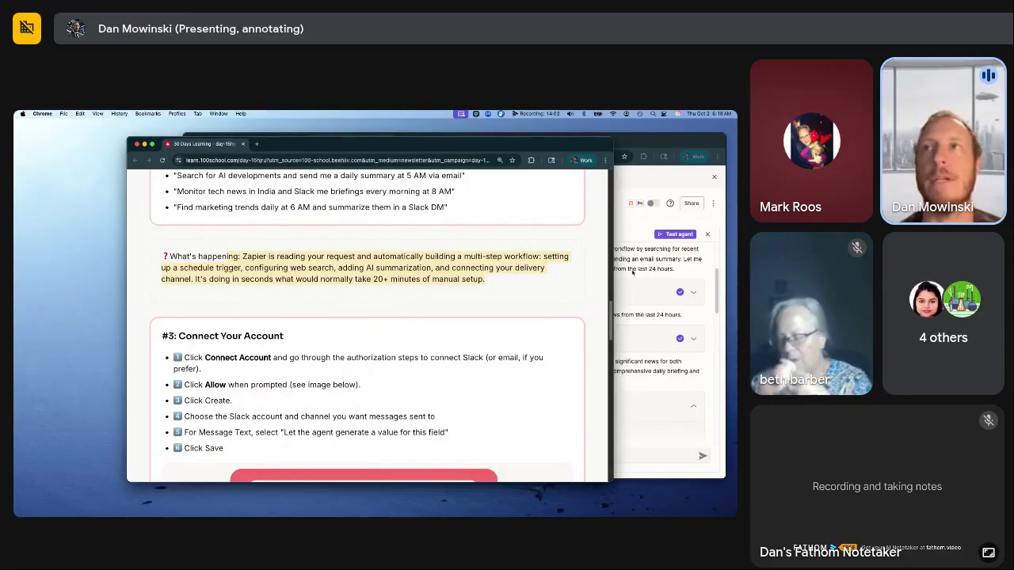
Read the lesson's "#3: Connect Your Account" instructions and highlight the part about choosing the Slack account and channel
key("super+grave")
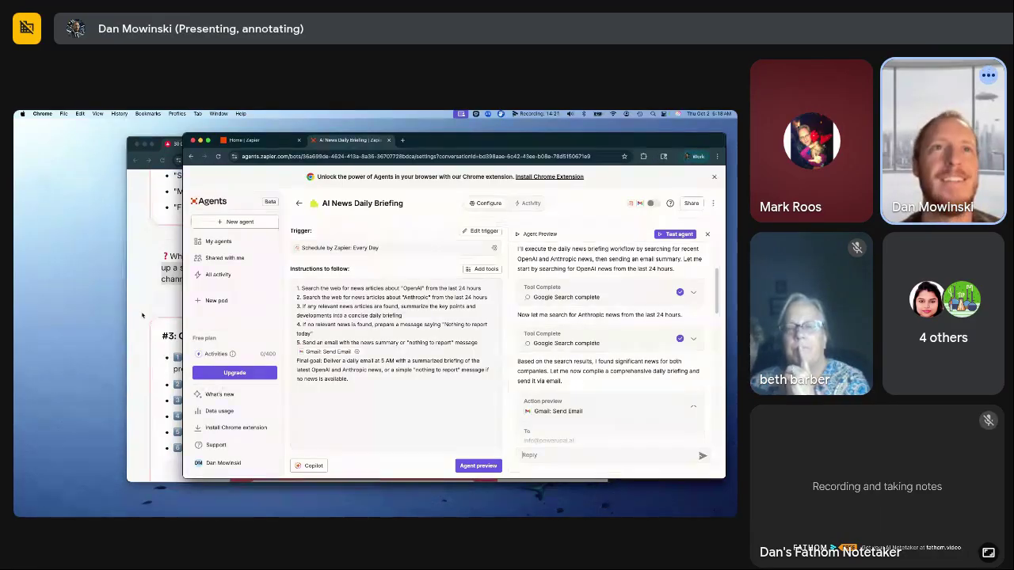
left_click(142, 316)
scroll(264, 350, "down", 1)
scroll(264, 350, "down", 3)
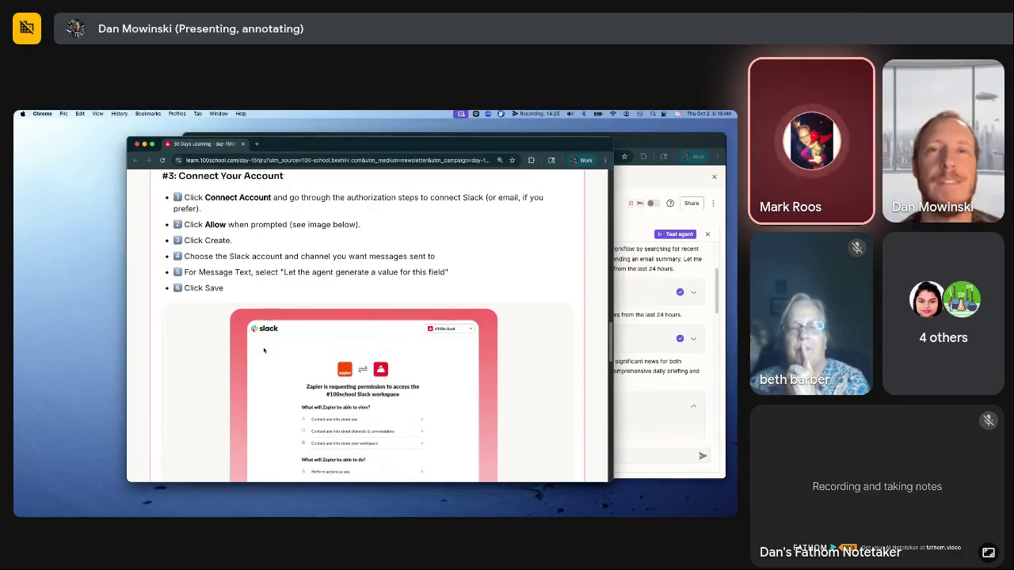
scroll(264, 350, "down", 1)
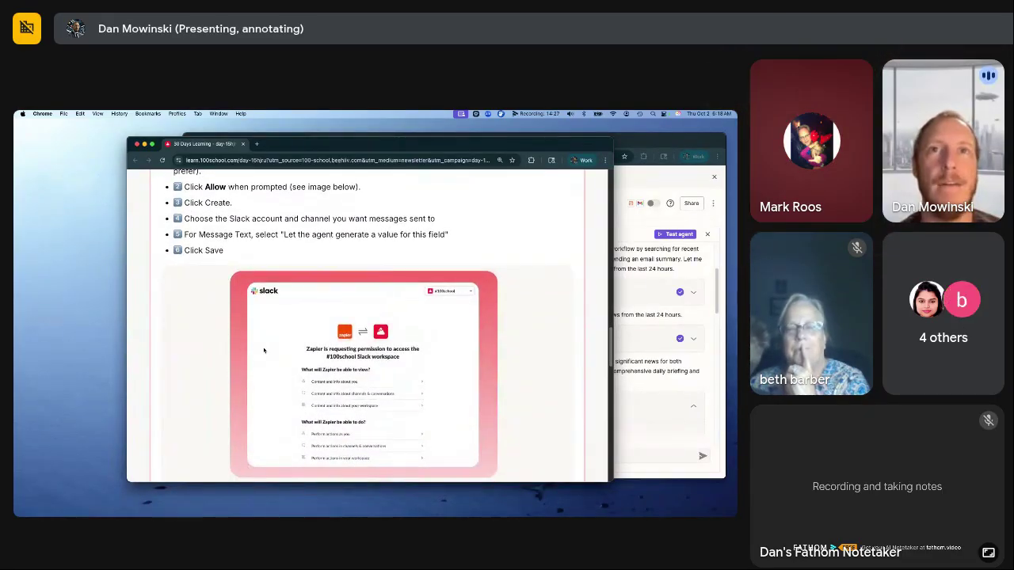
scroll(264, 350, "up", 1)
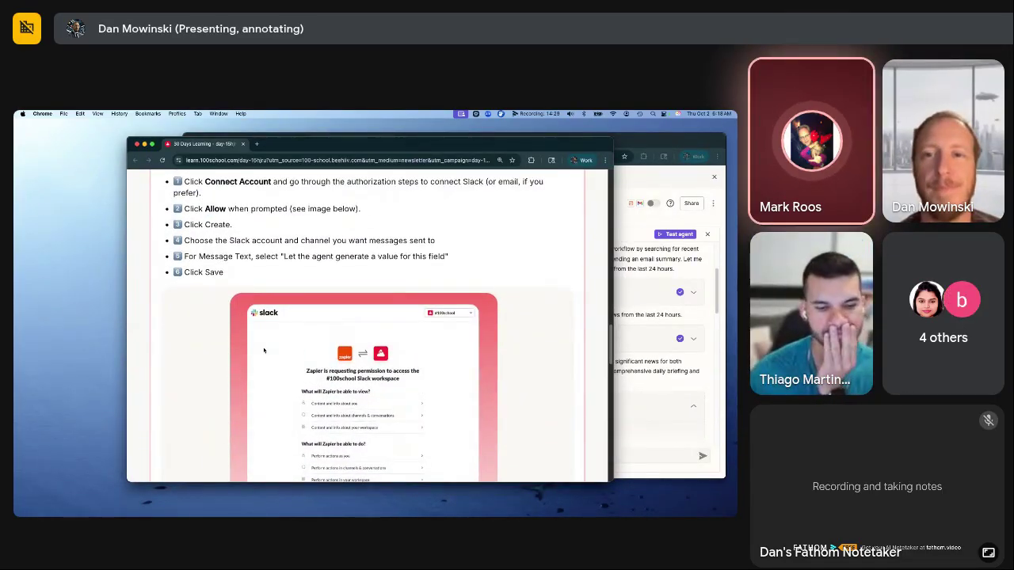
scroll(264, 350, "up", 1)
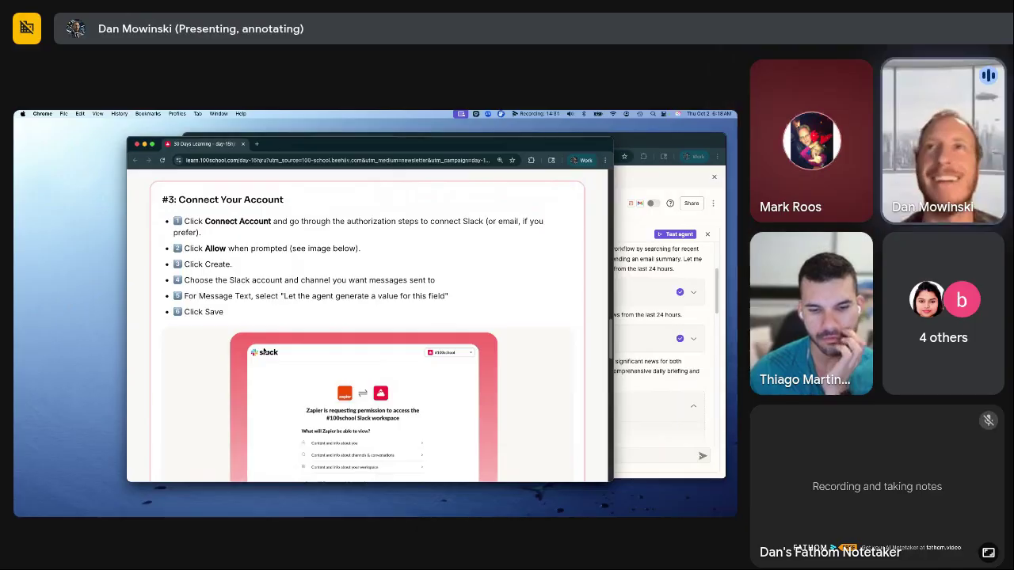
scroll(264, 350, "down", 1)
scroll(264, 350, "down", 2)
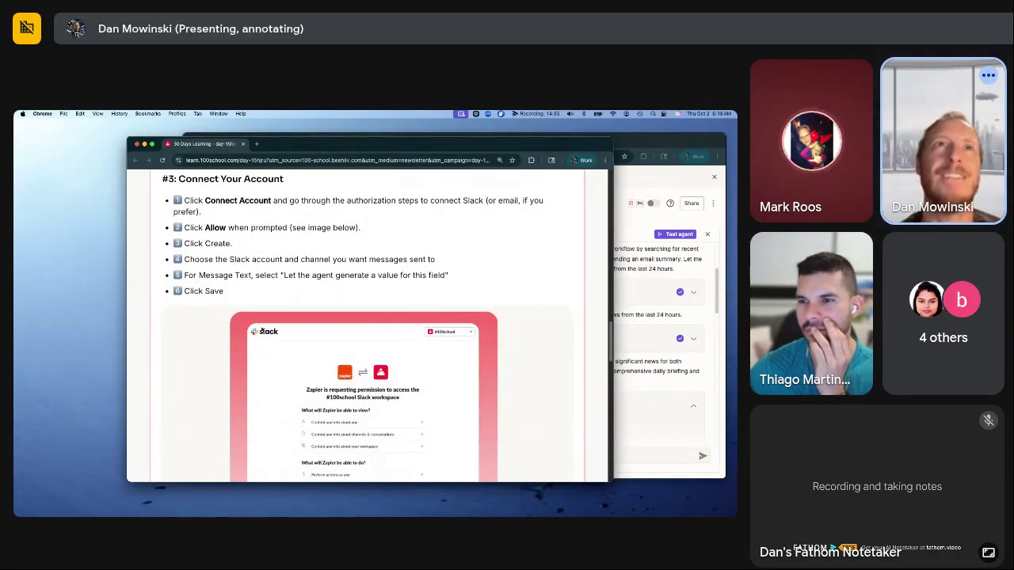
scroll(264, 350, "up", 1)
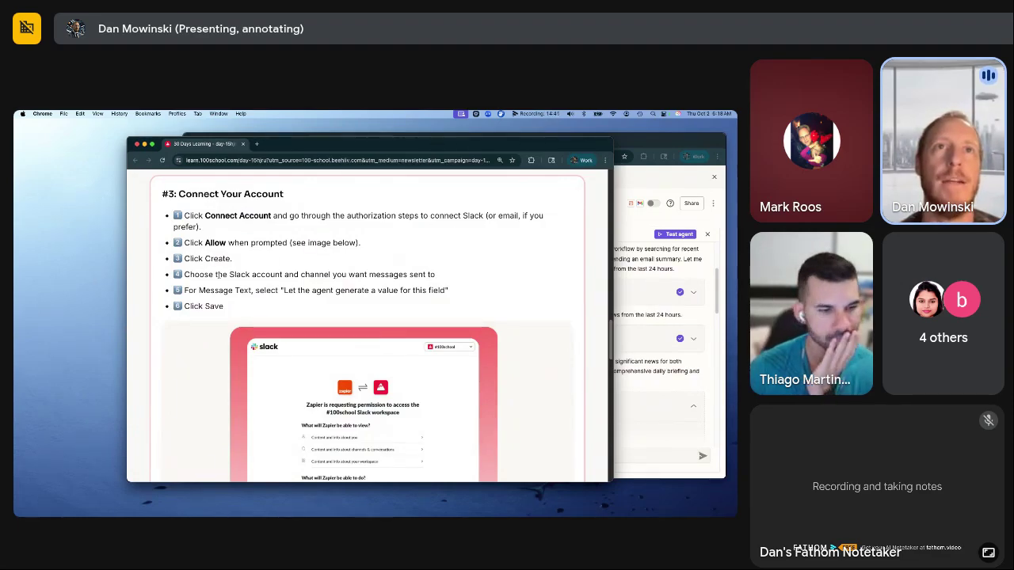
left_click_drag(217, 274, 366, 276)
scroll(290, 290, "down", 1)
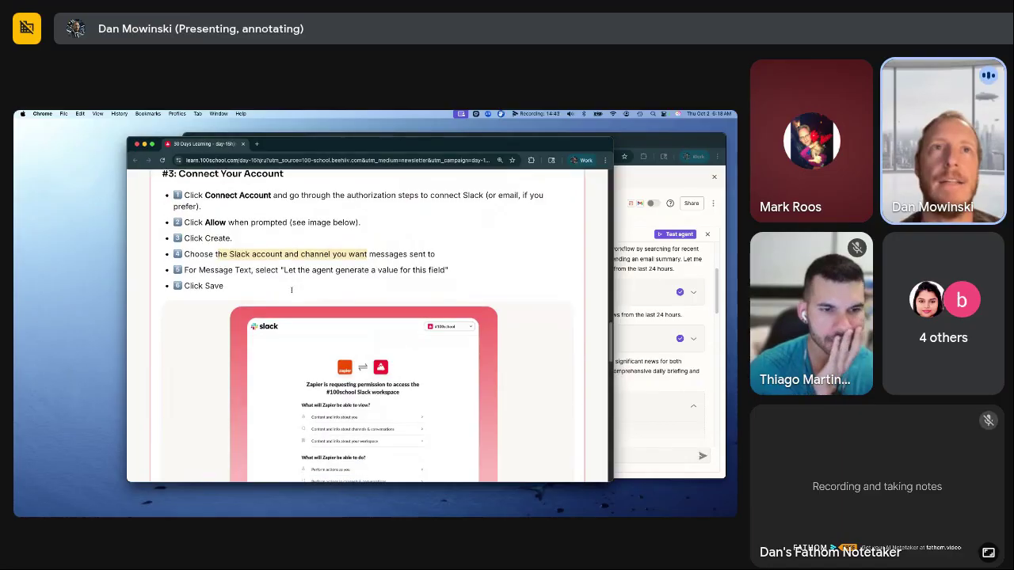
Return to the AI News Daily Briefing agent and review its instructions, highlighting the OpenAI and Anthropic searches, summary rule, no-news message and final goal
left_click(648, 315)
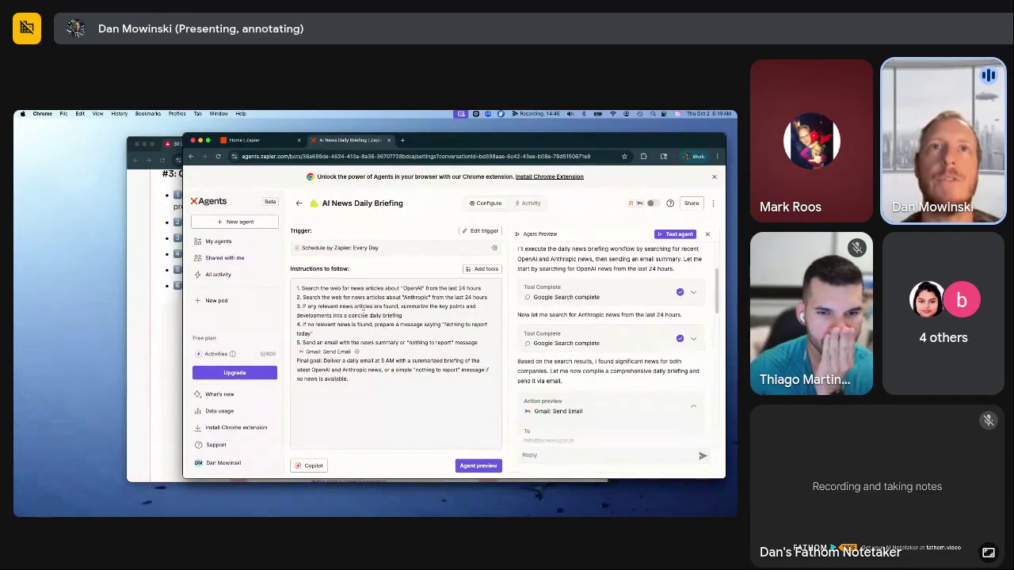
left_click_drag(301, 288, 481, 288)
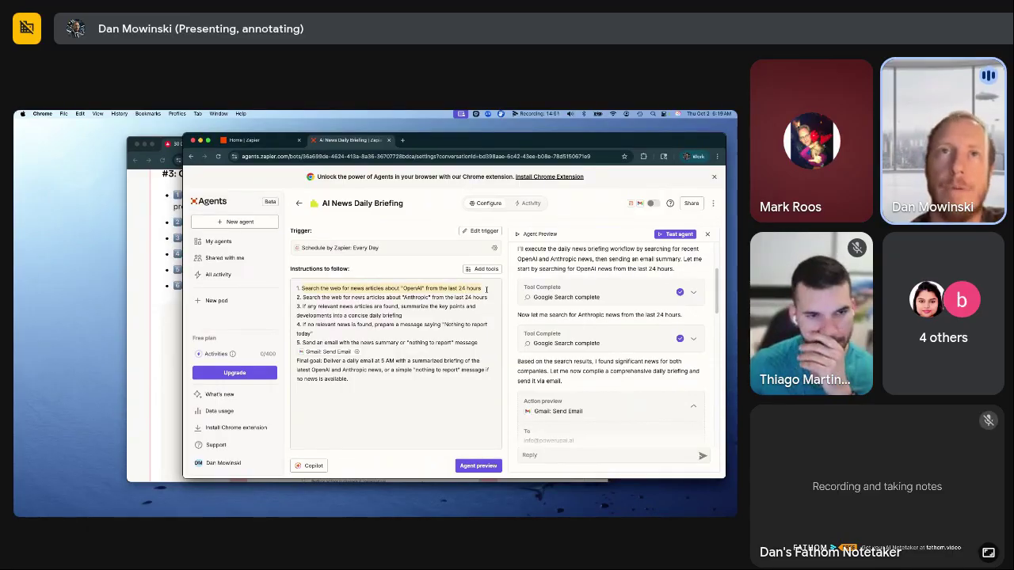
left_click_drag(302, 297, 487, 297)
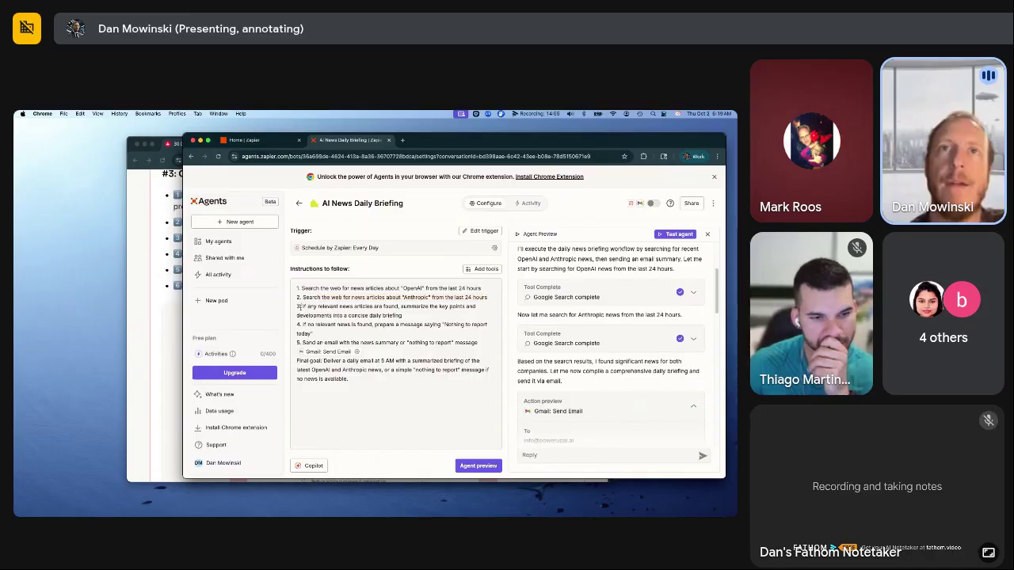
mouse_move(303, 305)
left_mouse_down()
mouse_move(399, 305)
mouse_move(407, 315)
left_mouse_up()
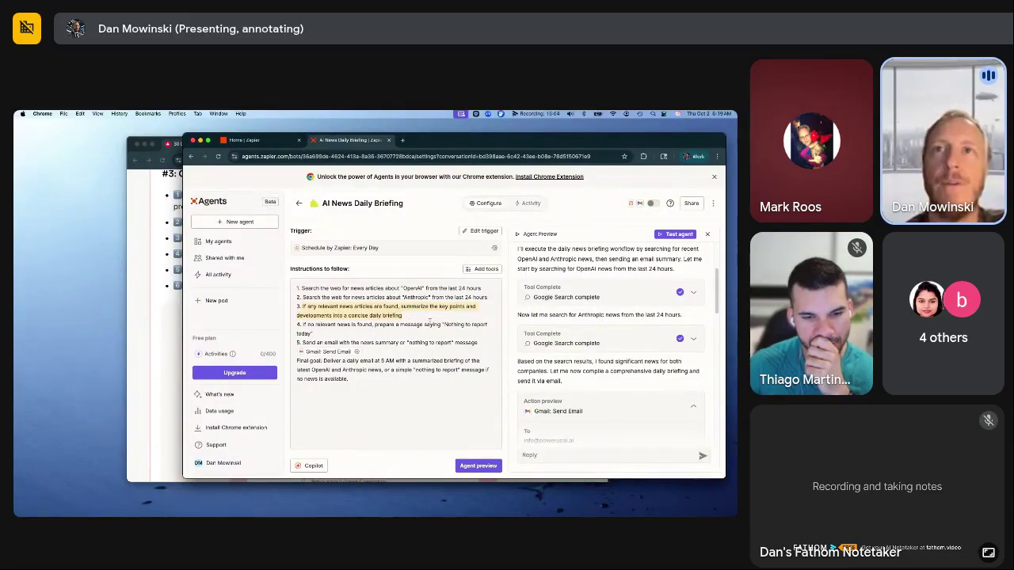
left_click_drag(443, 324, 313, 333)
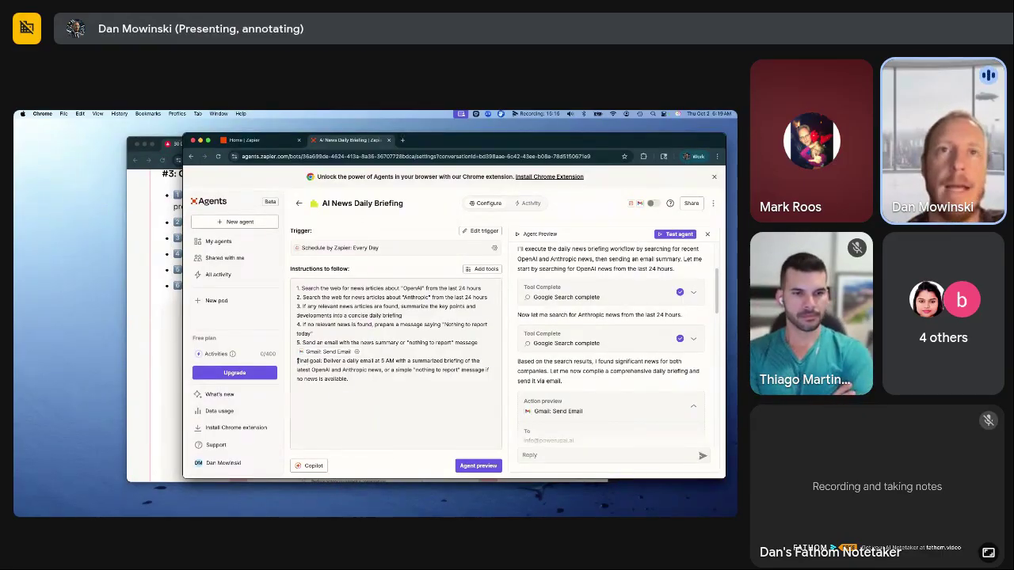
left_click_drag(323, 362, 349, 380)
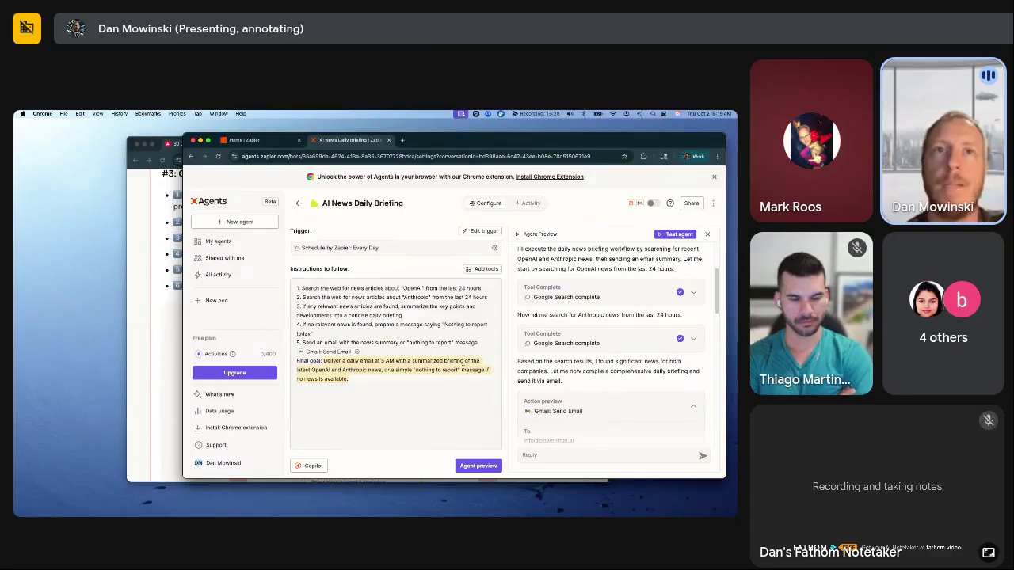
left_click(416, 366)
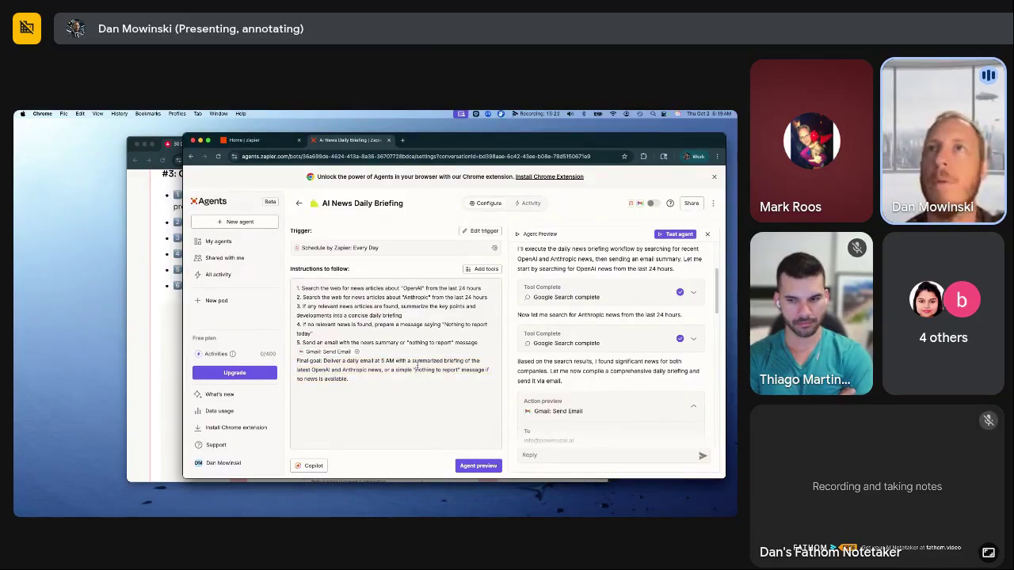
Review the agent's test run from the schedule trigger through both Google searches to the end of the drafted Gmail briefing body
scroll(557, 283, "up", 1)
scroll(558, 282, "up", 3)
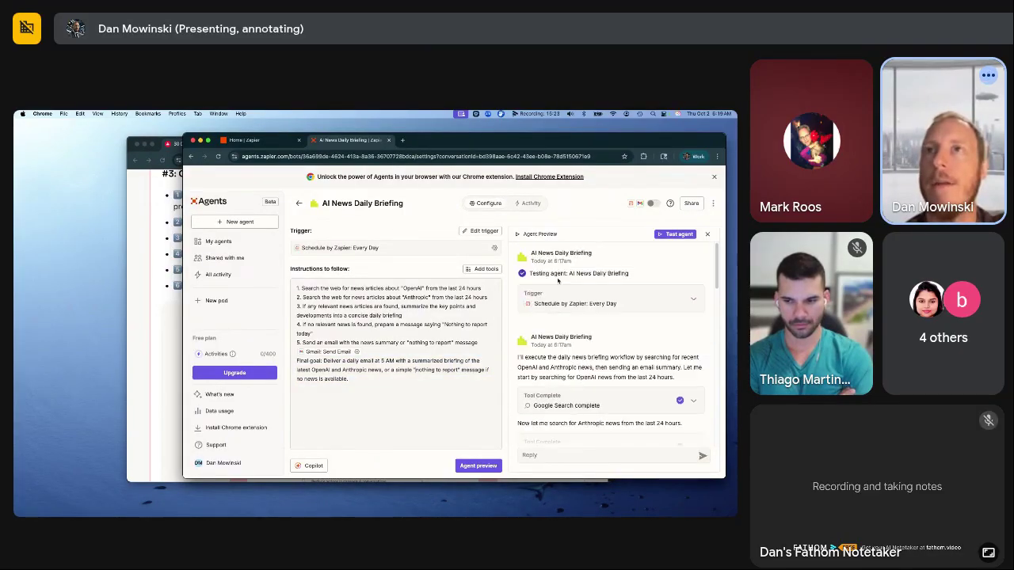
scroll(563, 290, "down", 2)
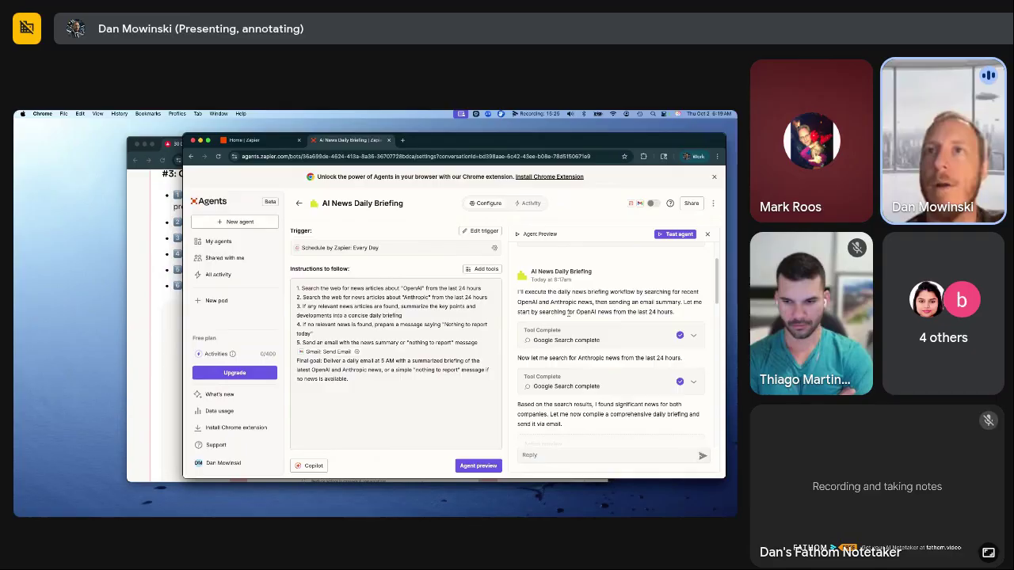
scroll(570, 321, "down", 1)
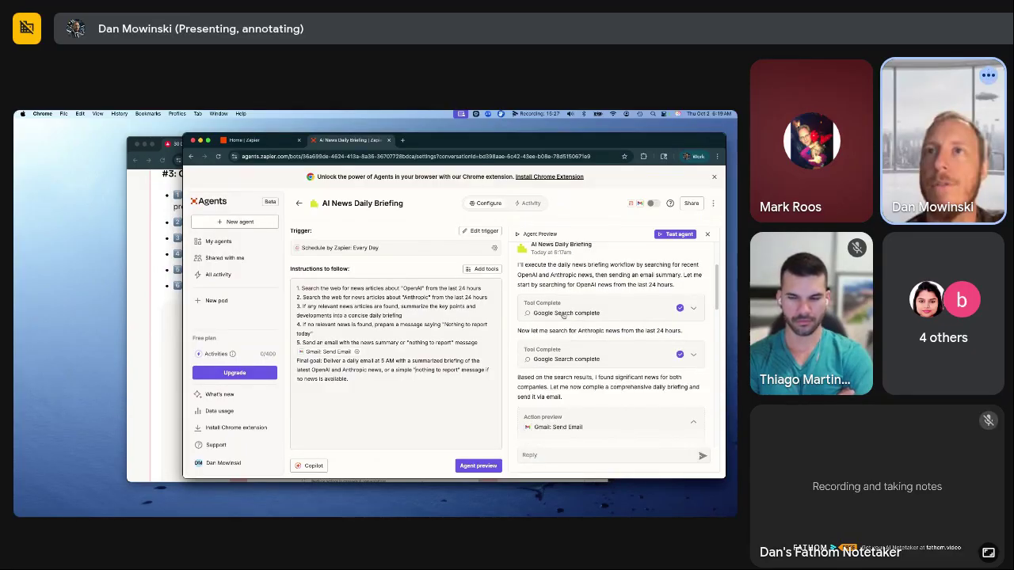
scroll(564, 320, "down", 1)
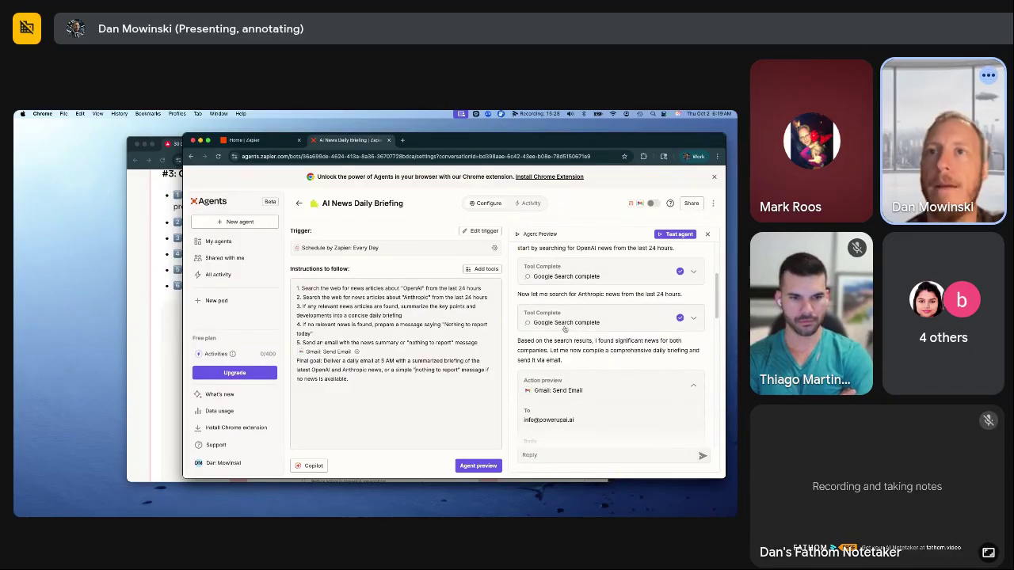
scroll(566, 357, "down", 4)
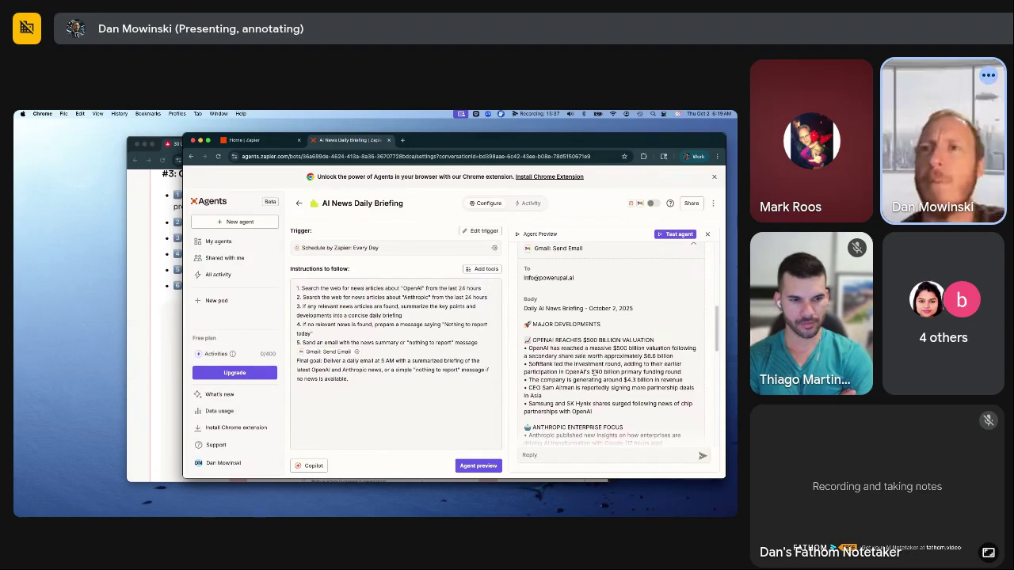
scroll(594, 372, "down", 2)
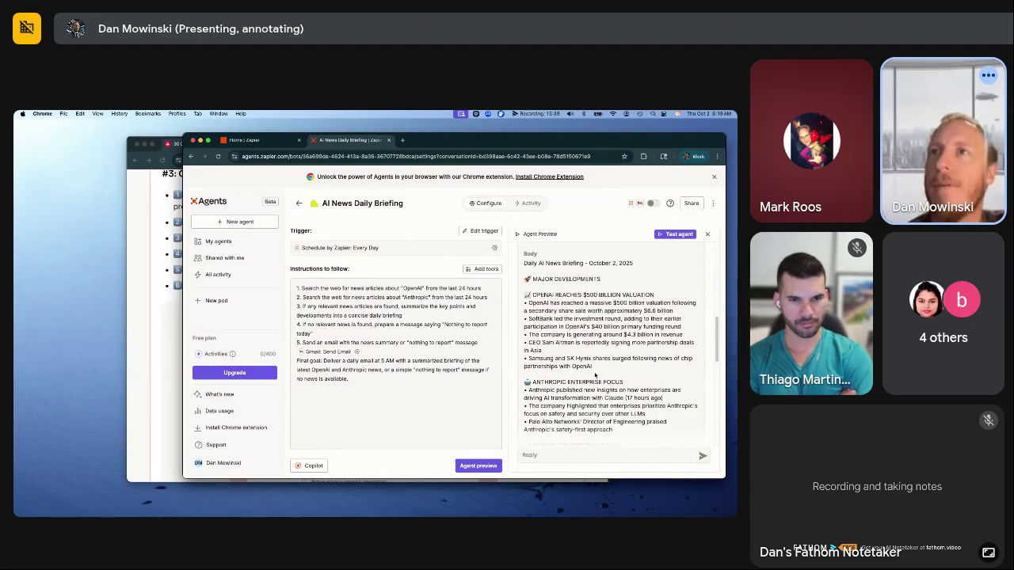
scroll(594, 376, "down", 3)
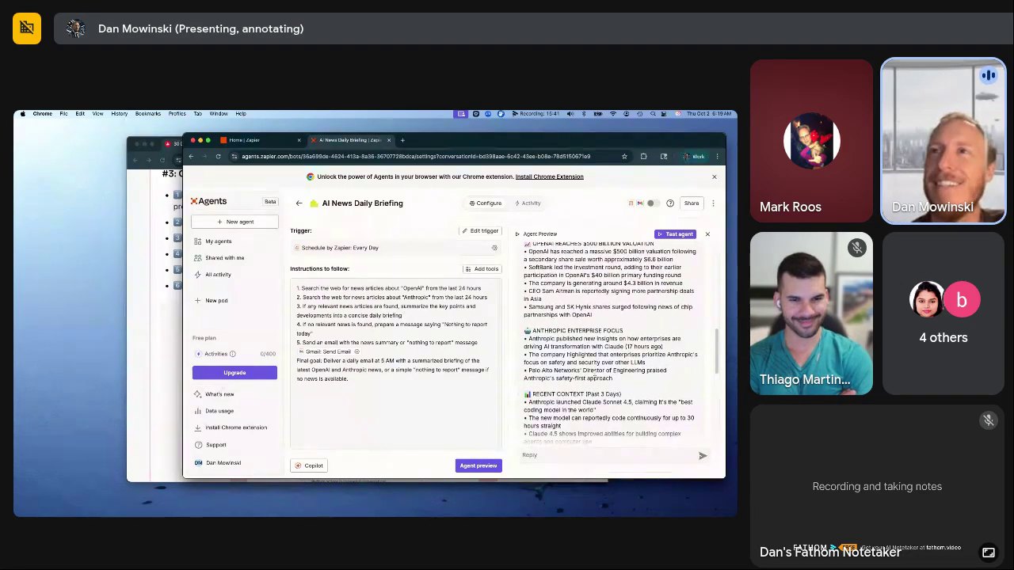
scroll(578, 317, "down", 1)
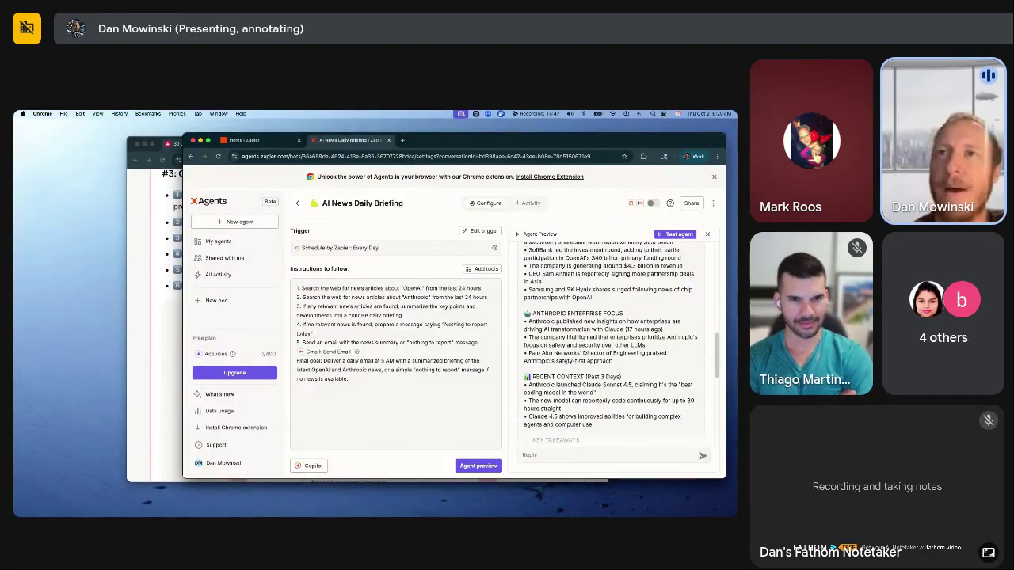
scroll(565, 361, "down", 3)
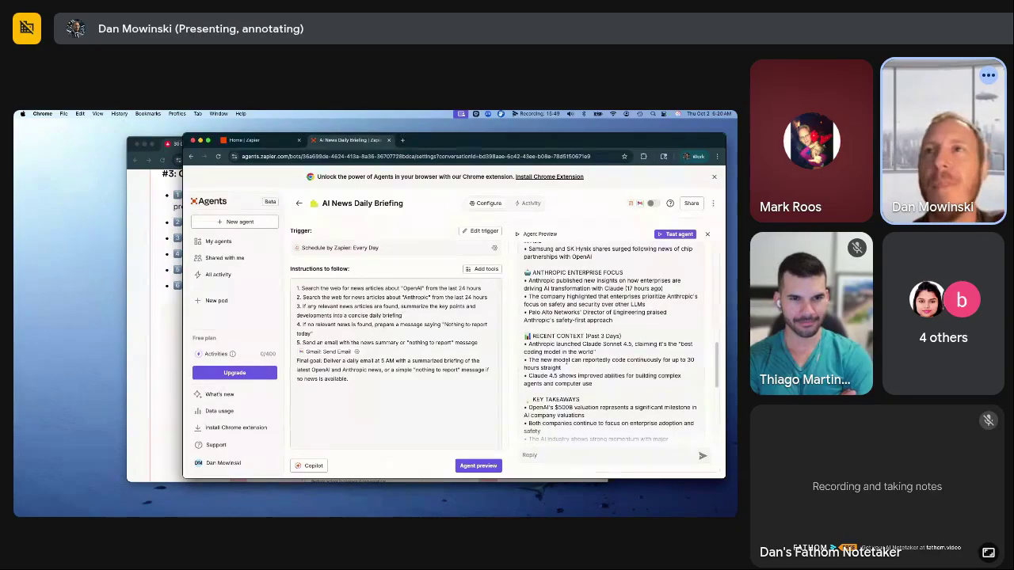
scroll(566, 361, "down", 1)
scroll(568, 360, "down", 1)
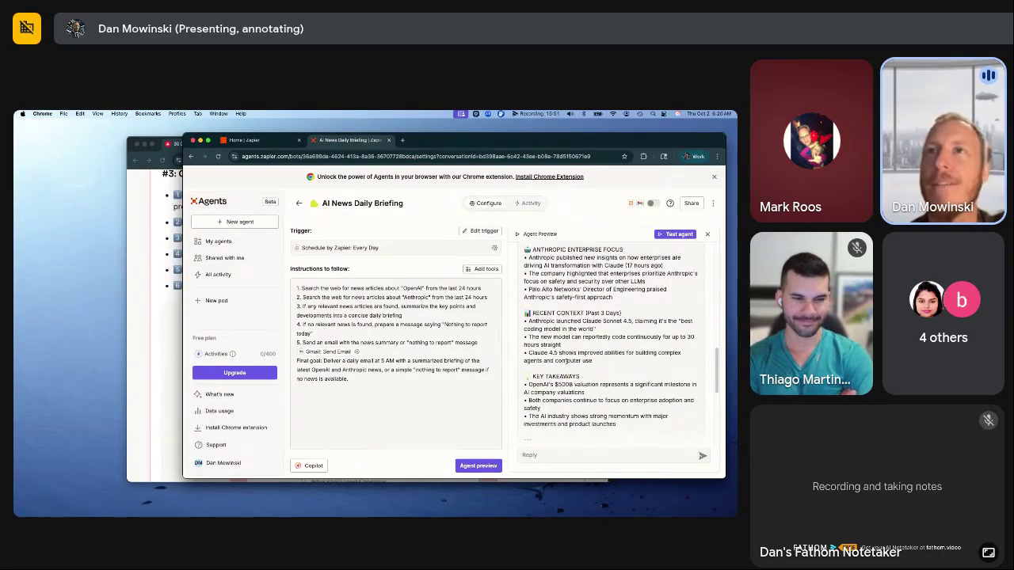
scroll(566, 273, "down", 2)
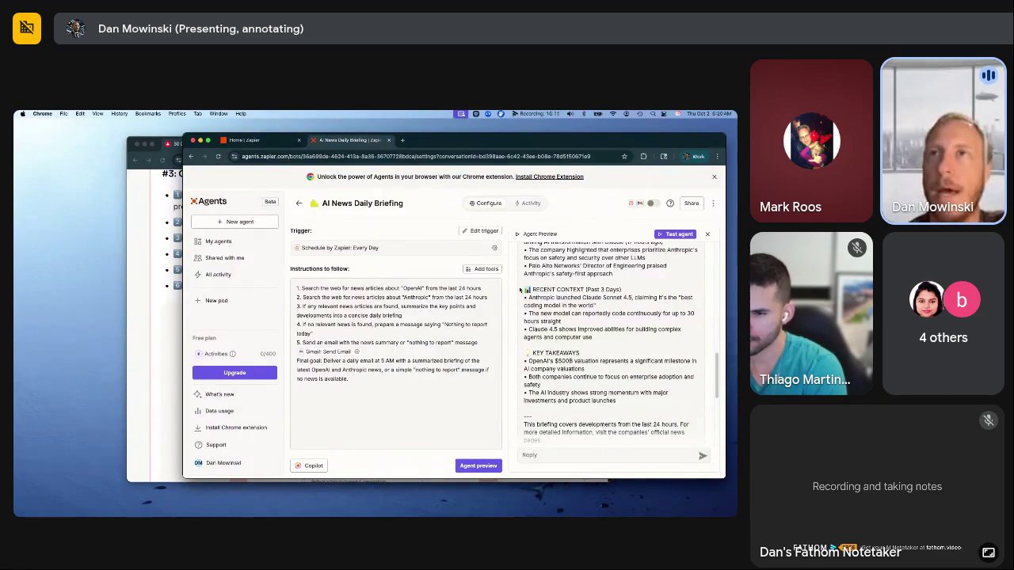
scroll(564, 313, "down", 1)
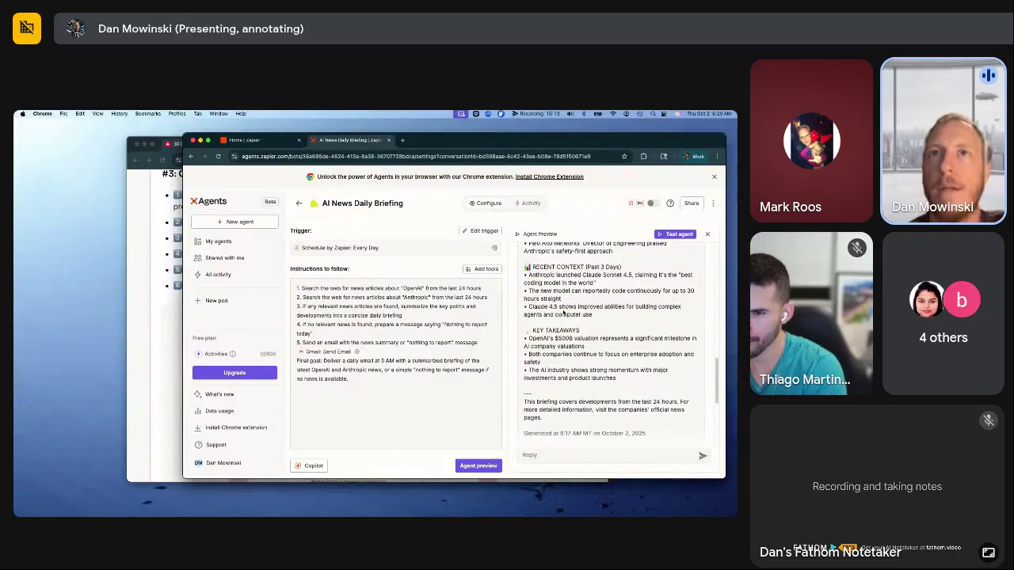
Highlight the "Recent Context (Past 3 Days)" section of the drafted briefing and examine its Claude 4.5 items
scroll(563, 314, "up", 1)
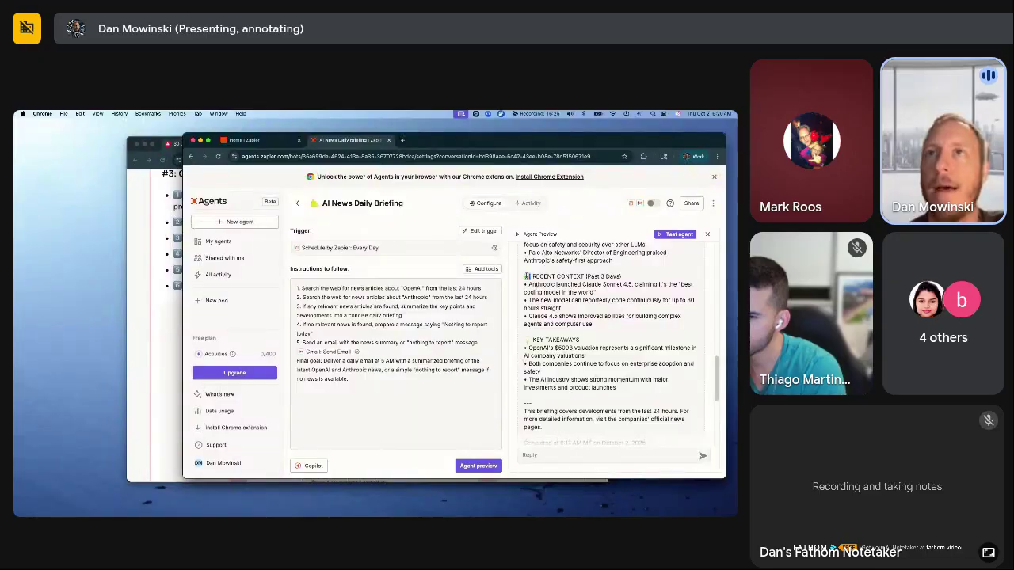
left_click_drag(532, 275, 607, 336)
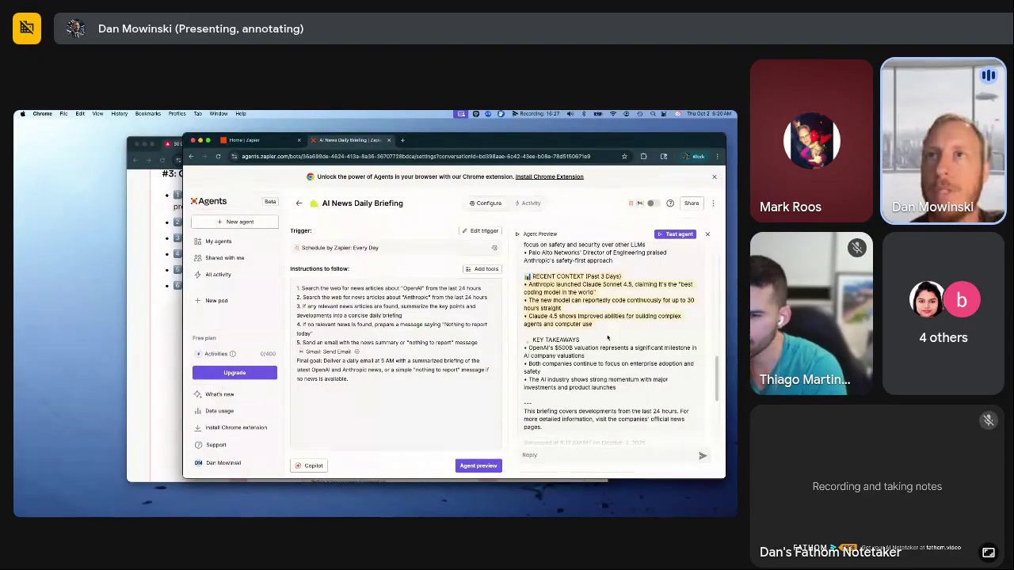
scroll(572, 332, "down", 1)
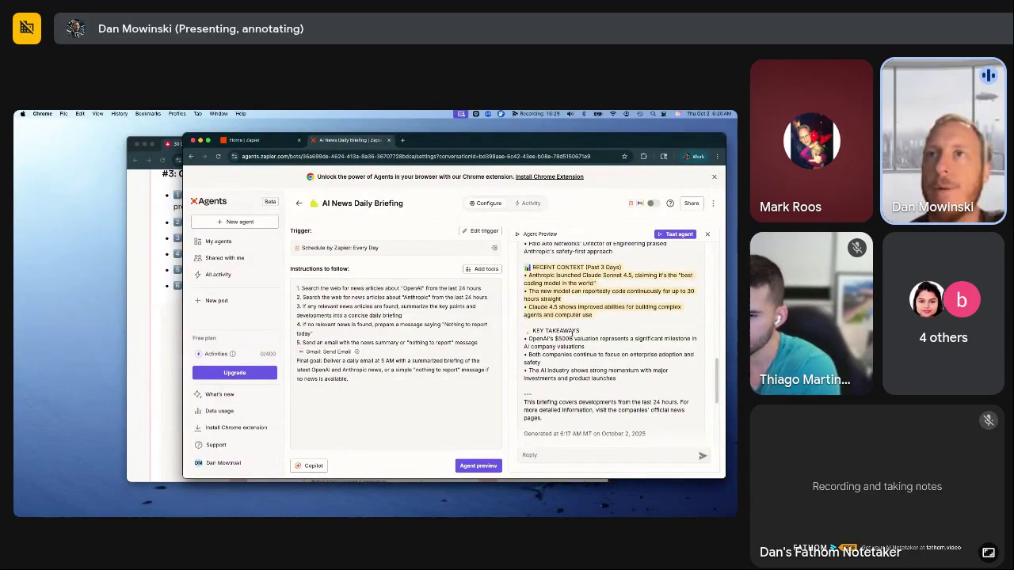
left_click(571, 307)
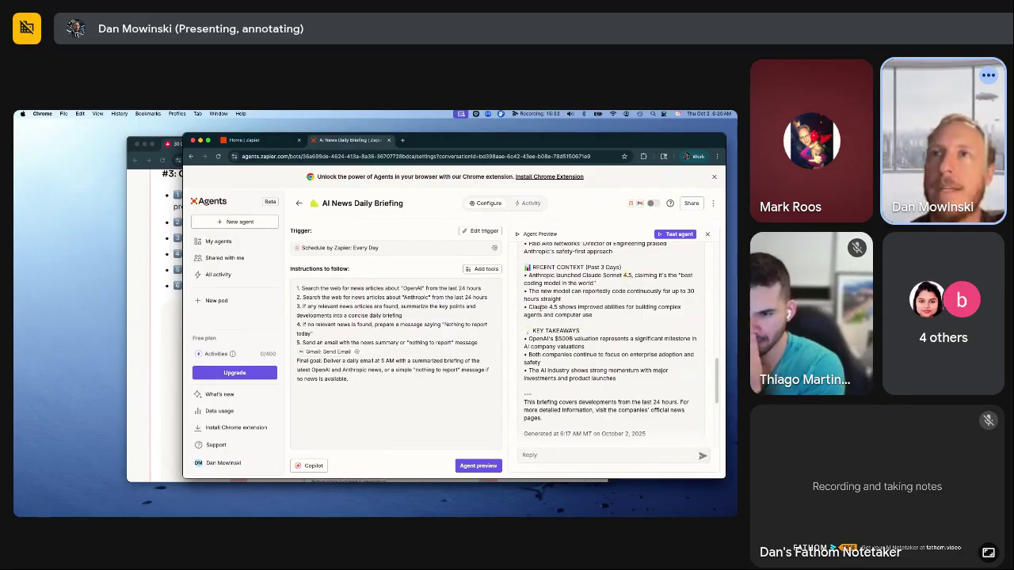
left_click_drag(528, 306, 566, 305)
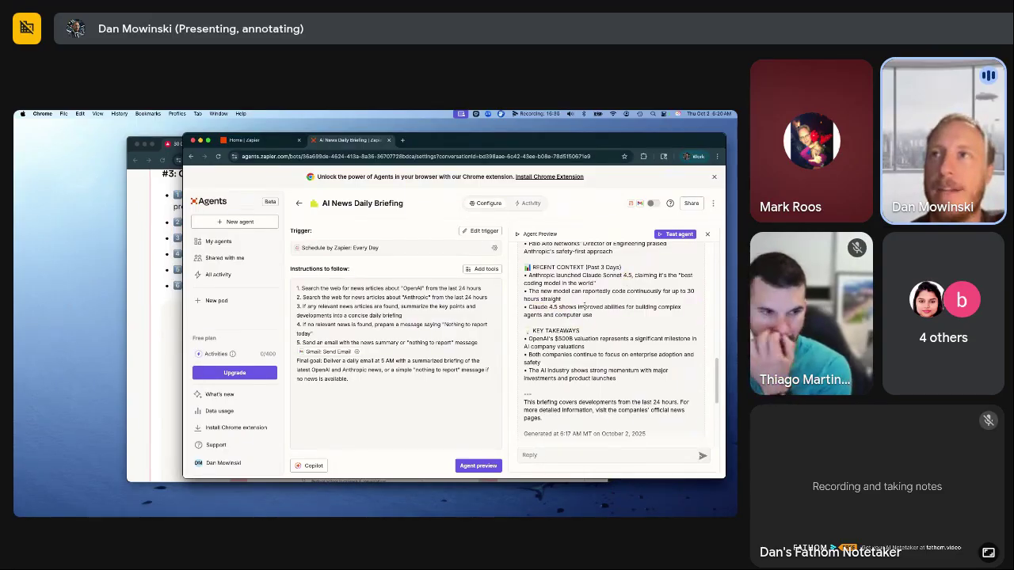
Check the drafted email's closing note, subject and body type below the key takeaways
scroll(585, 307, "down", 3)
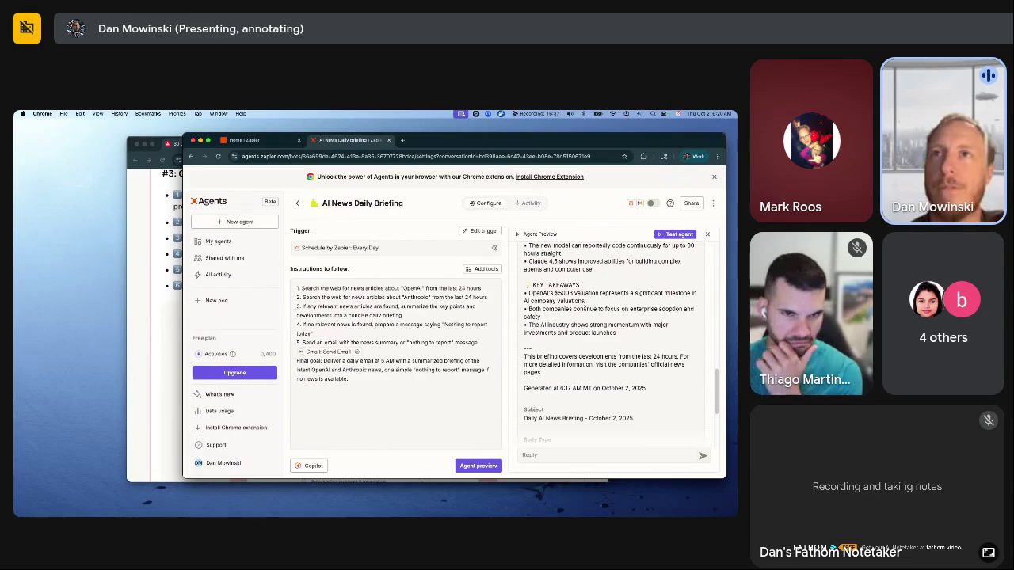
scroll(585, 307, "down", 1)
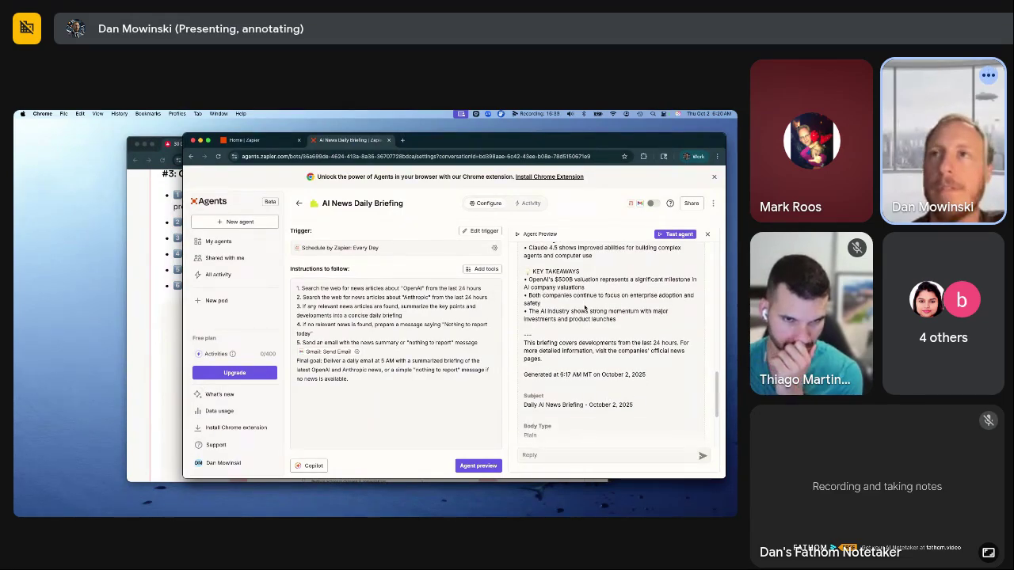
scroll(585, 308, "down", 2)
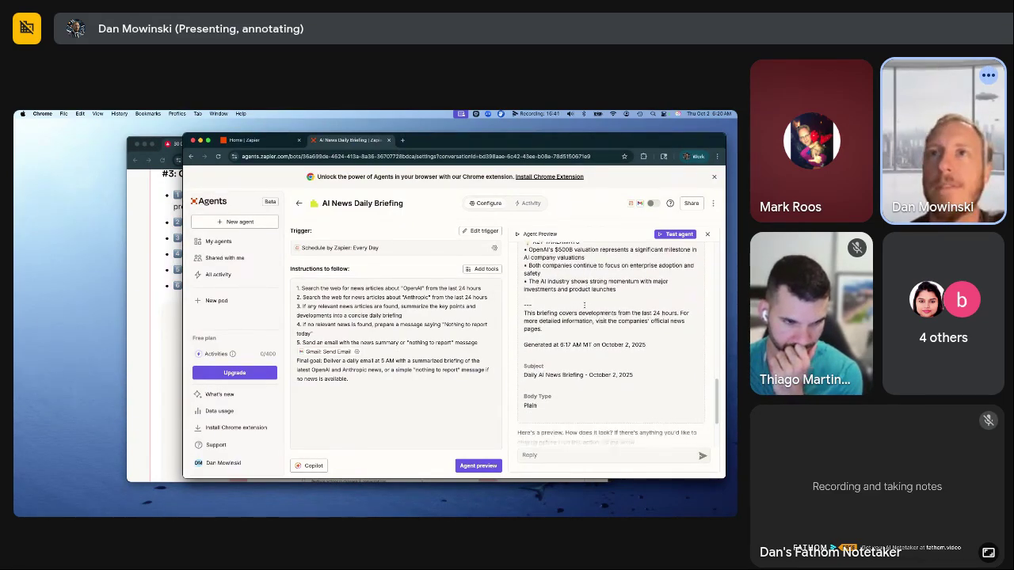
Read past the drafted email to the approval request and highlight the note about asking permission before taking actions during testing
scroll(584, 305, "down", 4)
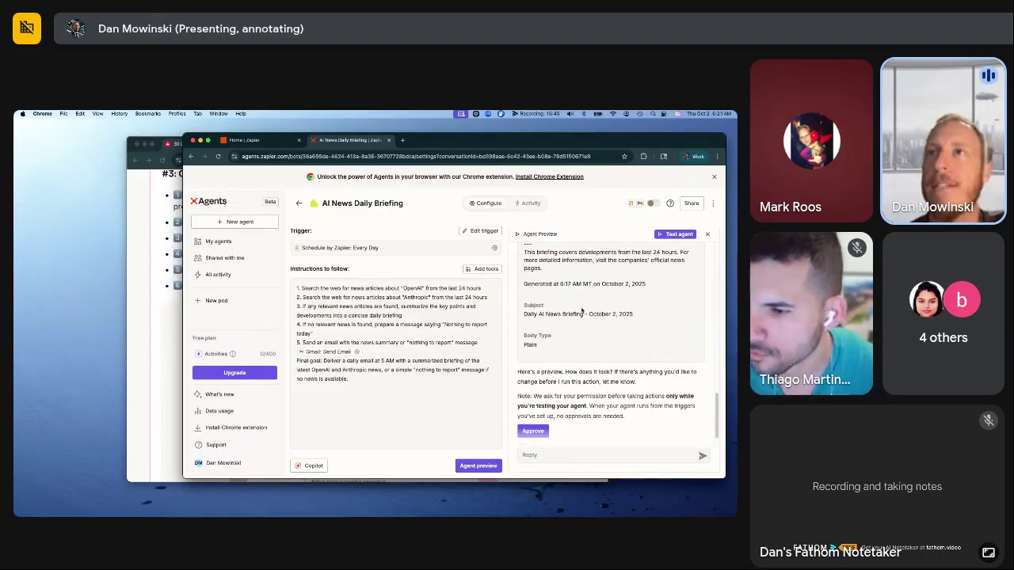
scroll(578, 325, "down", 2)
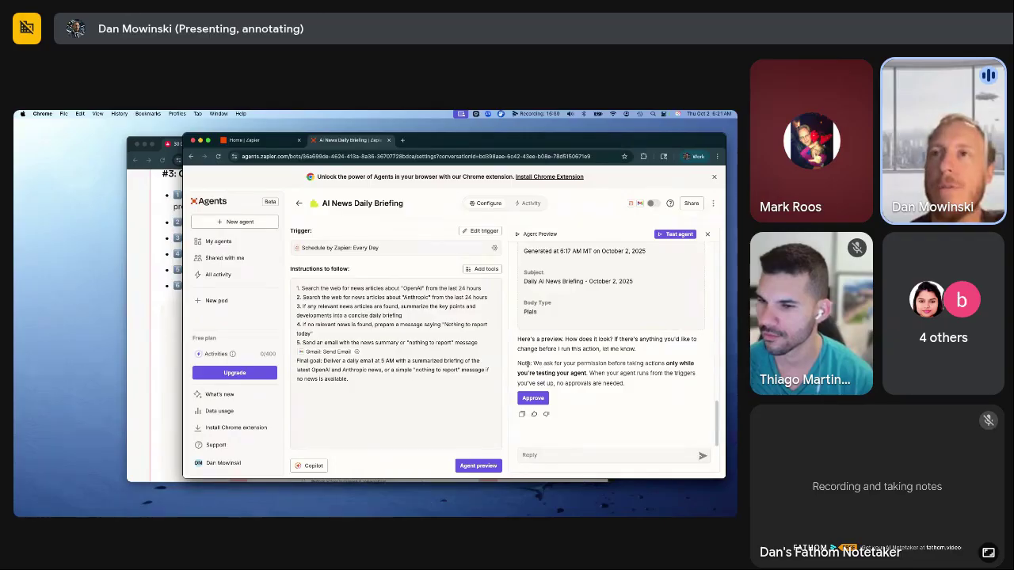
left_click_drag(529, 362, 648, 369)
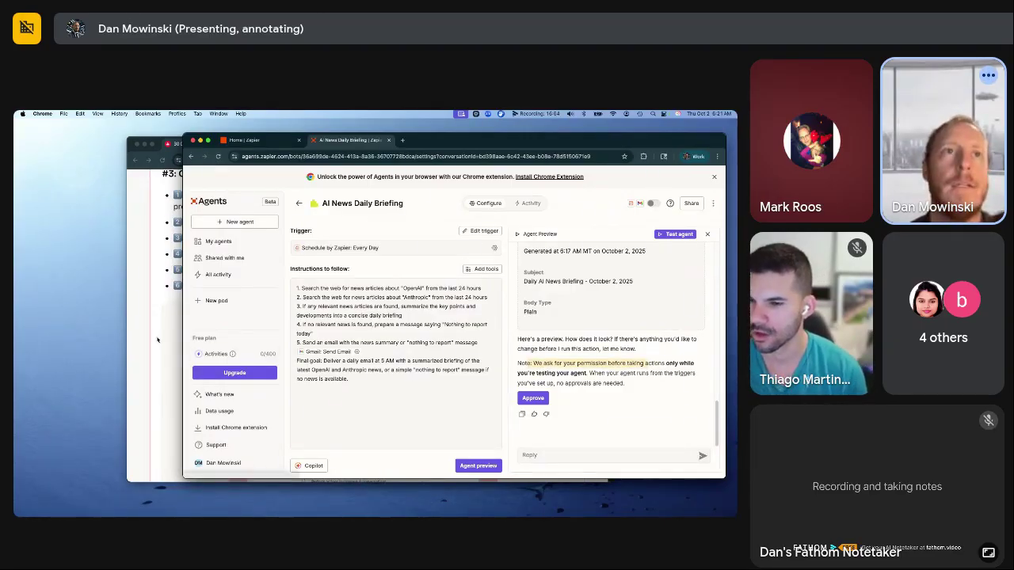
Switch to the 100 School lesson and review sections #3 Connect Your Account and #4 Set the Trigger through the end of the page
left_click(157, 342)
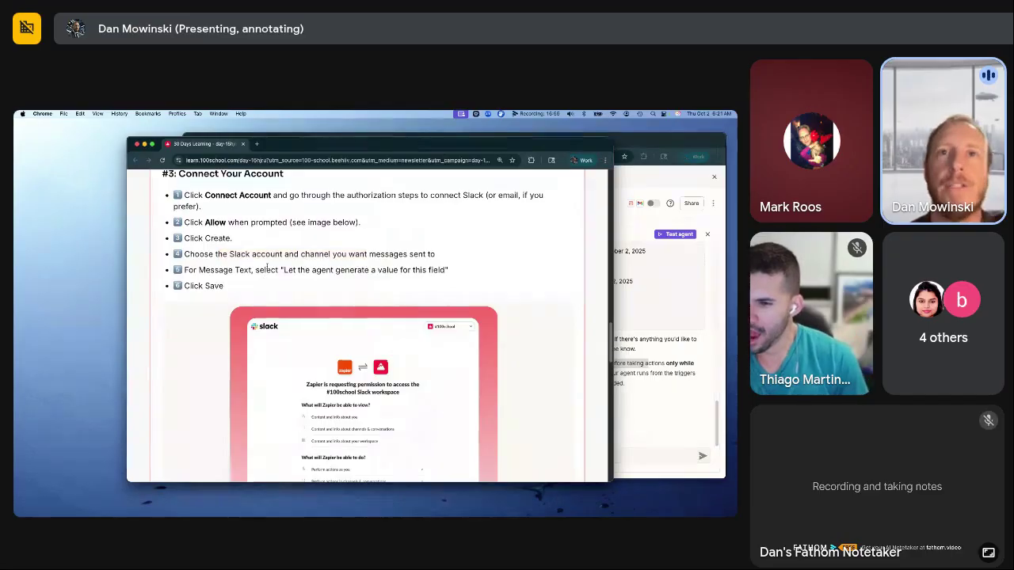
scroll(267, 269, "down", 5)
scroll(267, 270, "down", 3)
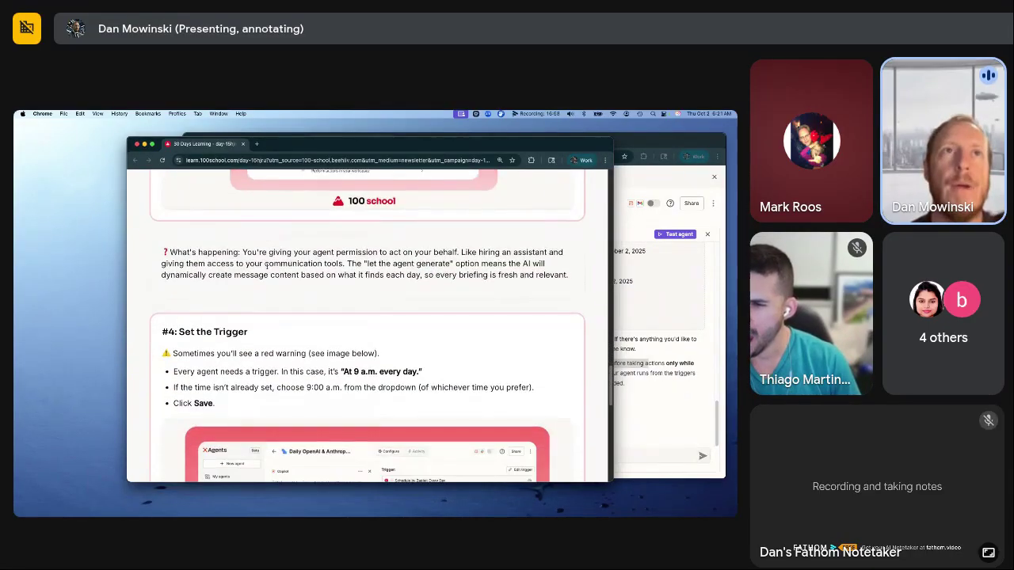
scroll(267, 267, "down", 2)
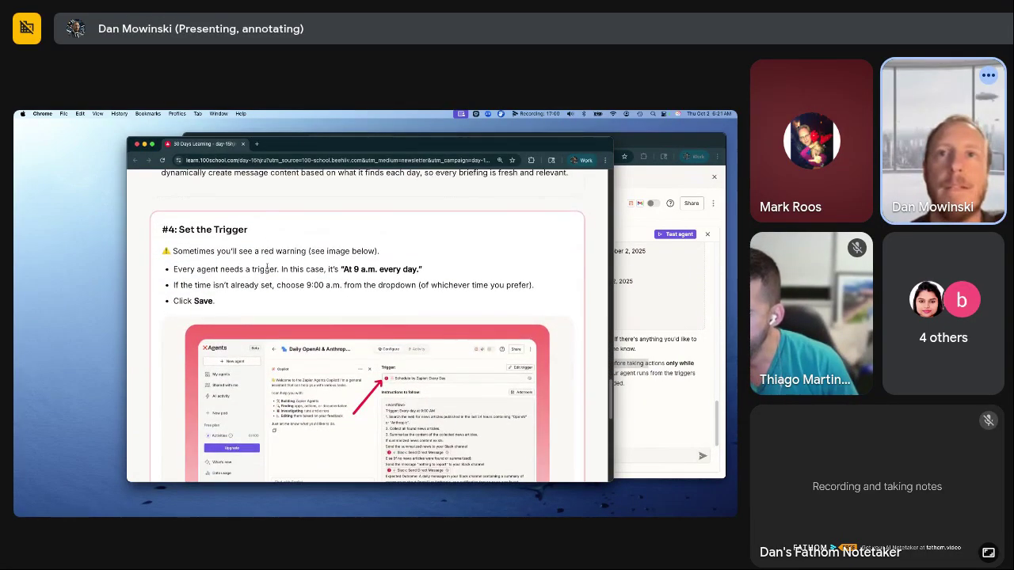
scroll(327, 288, "down", 1)
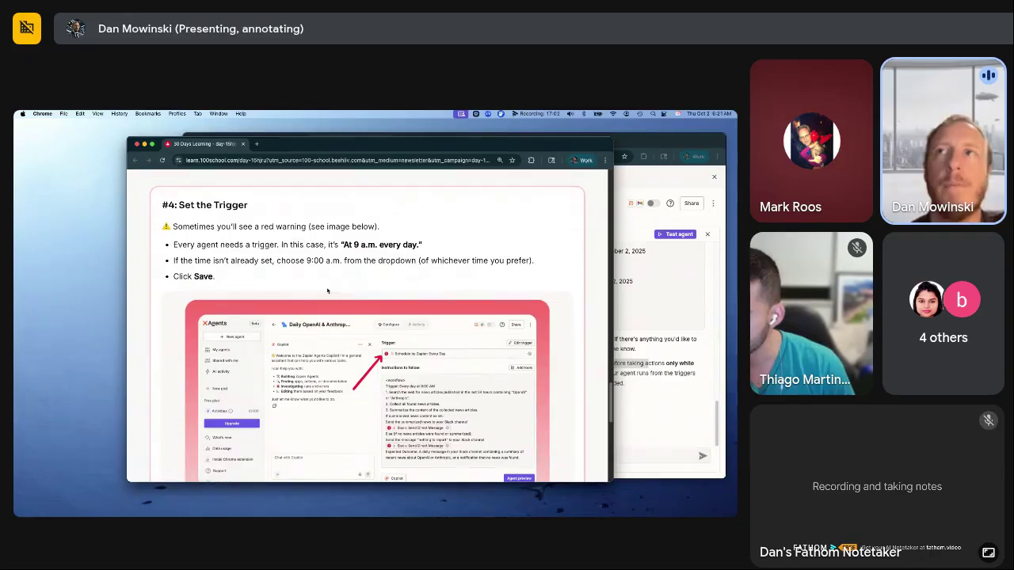
scroll(327, 291, "down", 10)
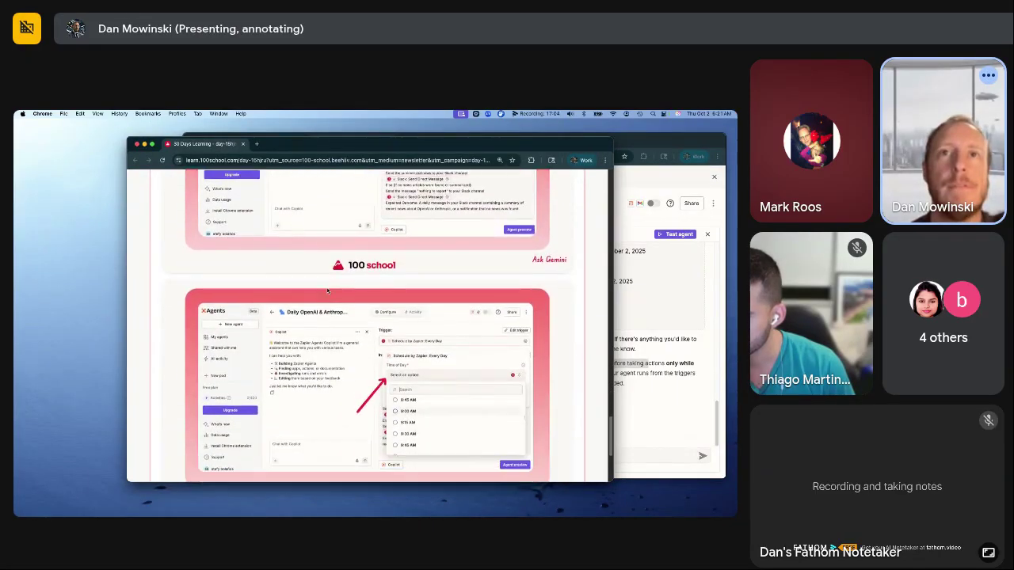
scroll(327, 290, "down", 1)
scroll(327, 291, "down", 3)
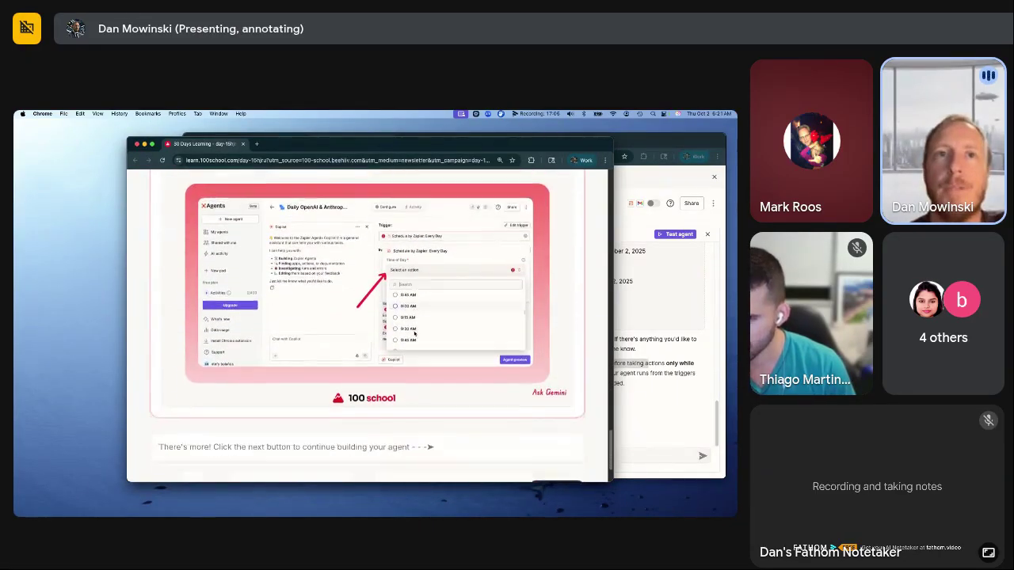
Rerun the AI News Daily Briefing agent test and move the lesson window aside so the agent preview stays in view
left_click(667, 288)
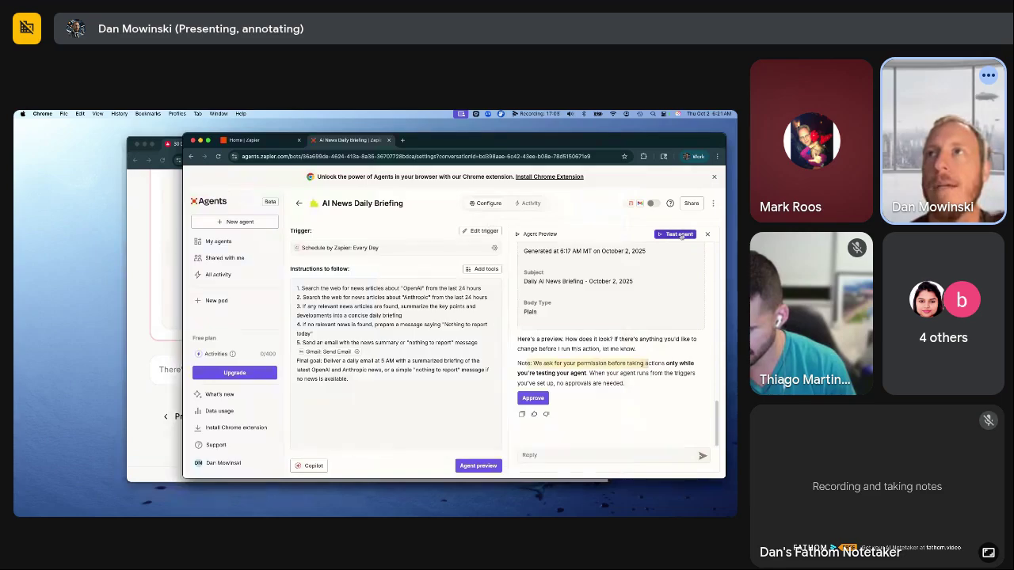
left_click(676, 234)
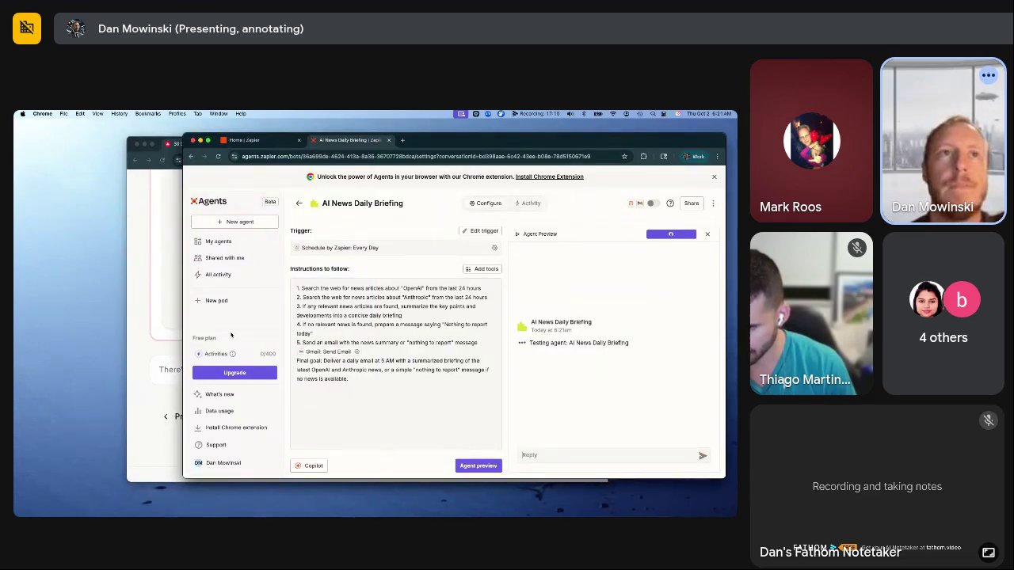
left_click(153, 232)
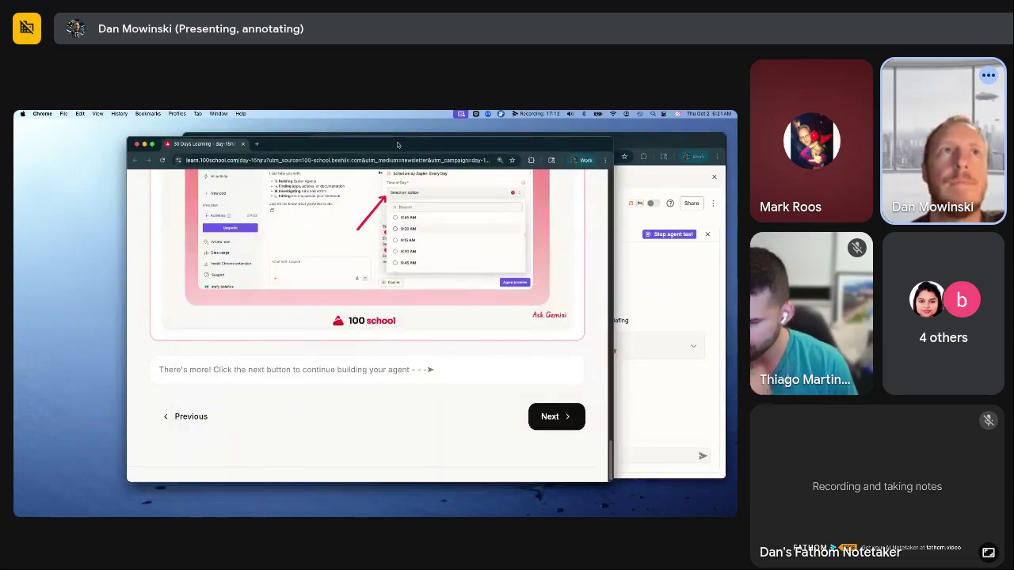
left_click_drag(398, 141, 293, 141)
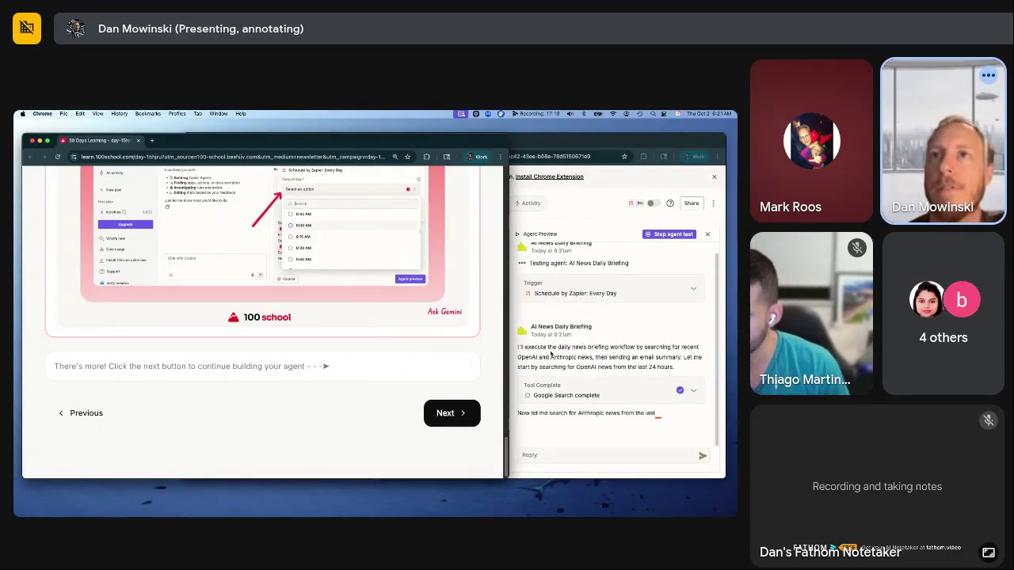
Check the newly drafted briefing email in the agent preview and approve sending it through Gmail
left_click(549, 363)
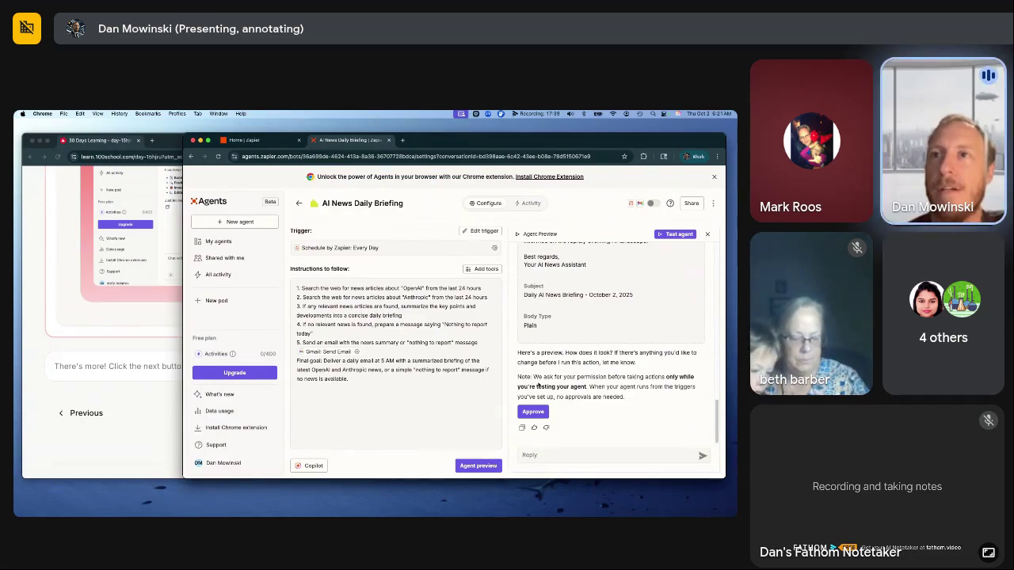
scroll(590, 366, "up", 5)
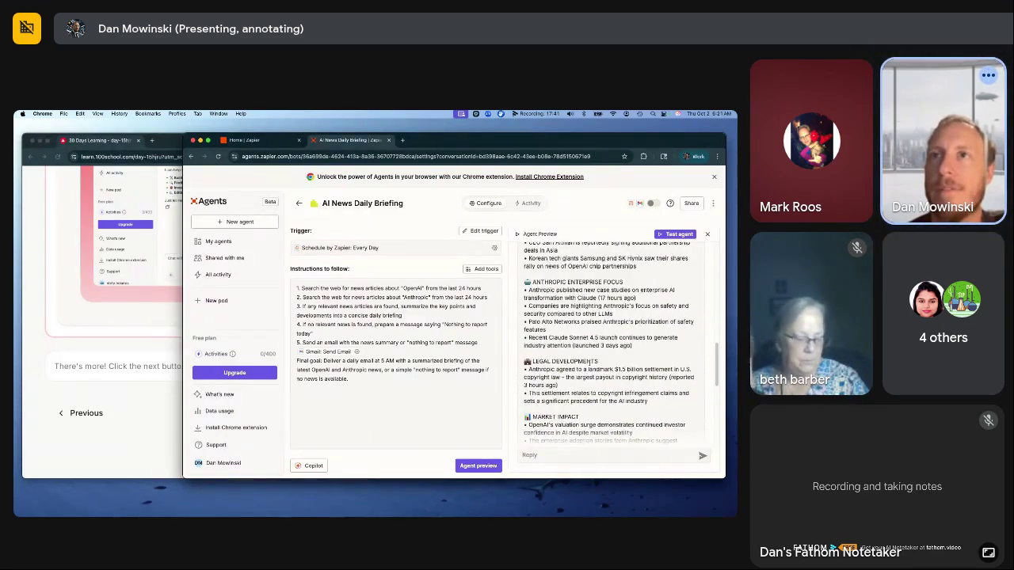
scroll(590, 365, "down", 6)
left_click(534, 398)
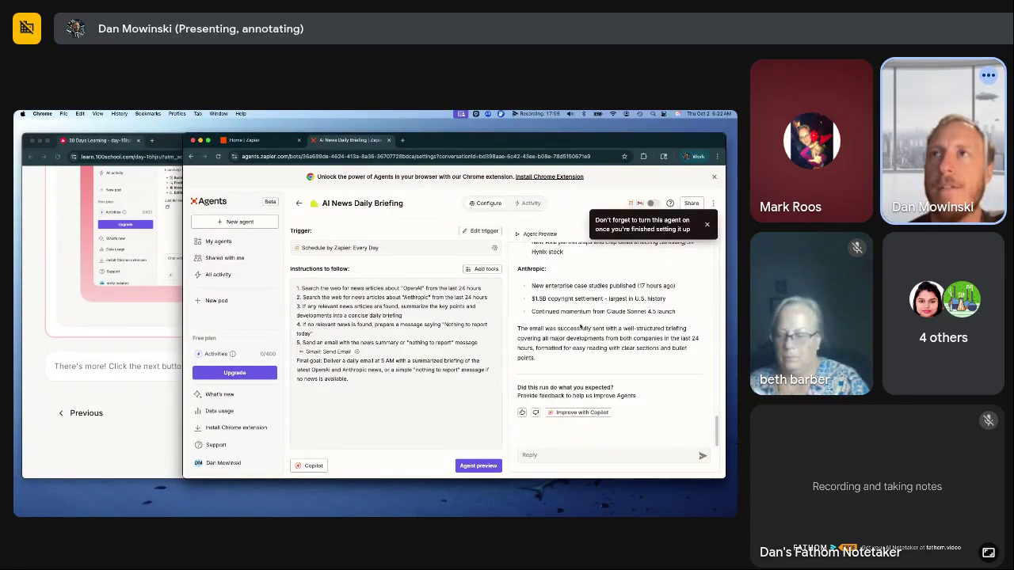
Review the run's completion summary, highlighting its opening sentence and reading the OpenAI and Anthropic news highlights
scroll(580, 326, "up", 10)
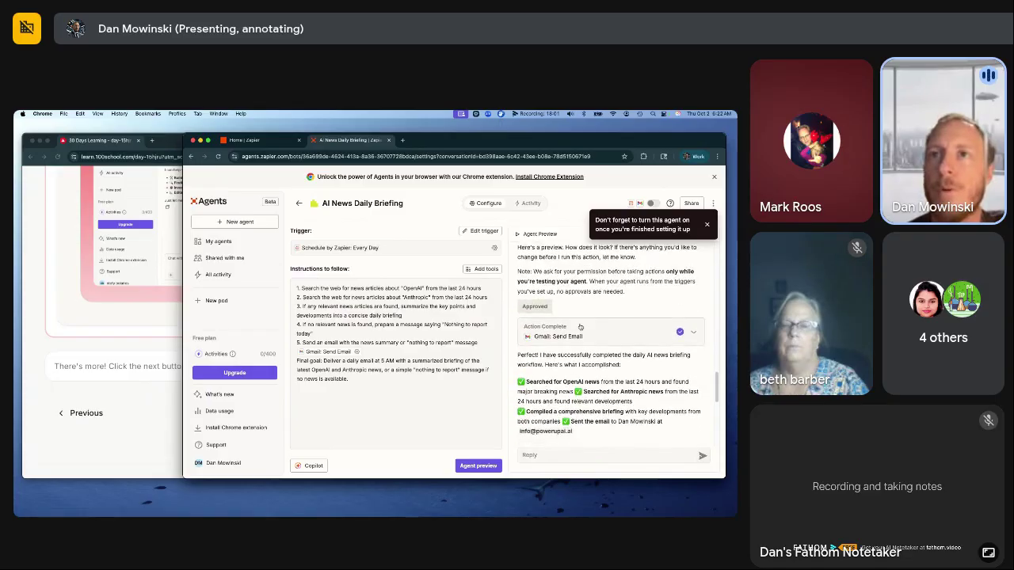
scroll(580, 326, "down", 1)
scroll(540, 358, "down", 1)
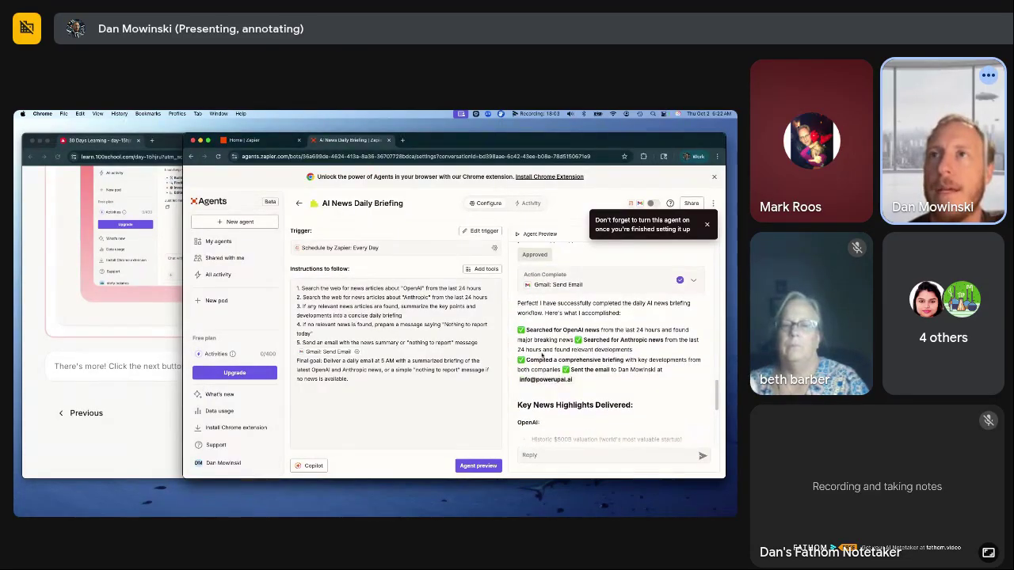
left_click_drag(577, 303, 587, 313)
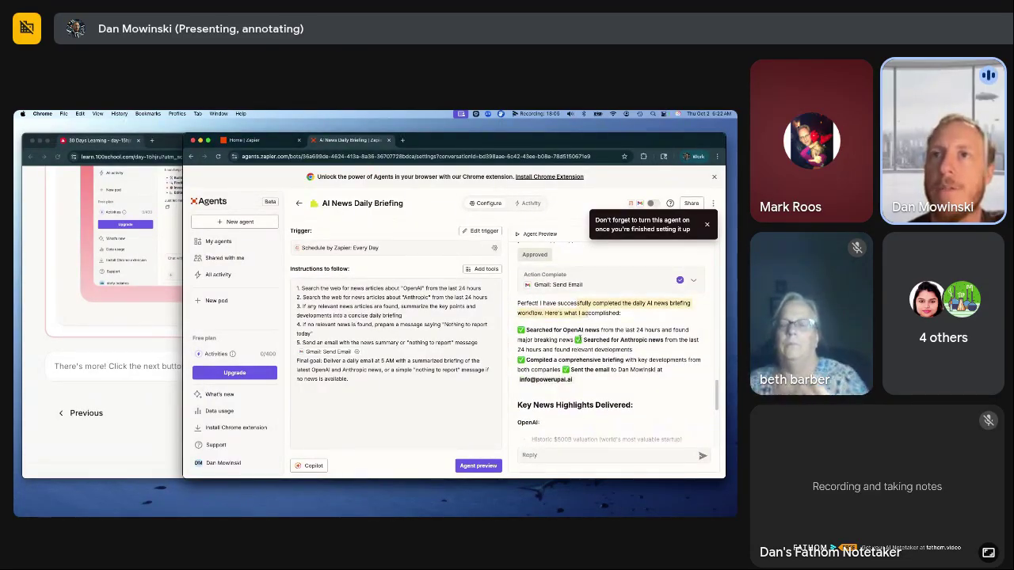
scroll(580, 337, "down", 1)
scroll(552, 339, "down", 6)
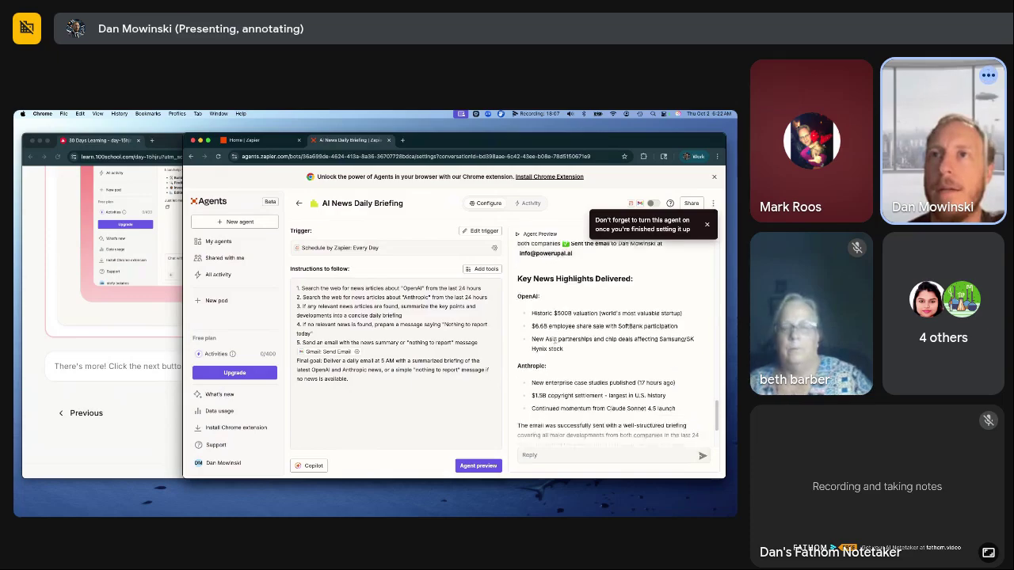
scroll(555, 340, "down", 2)
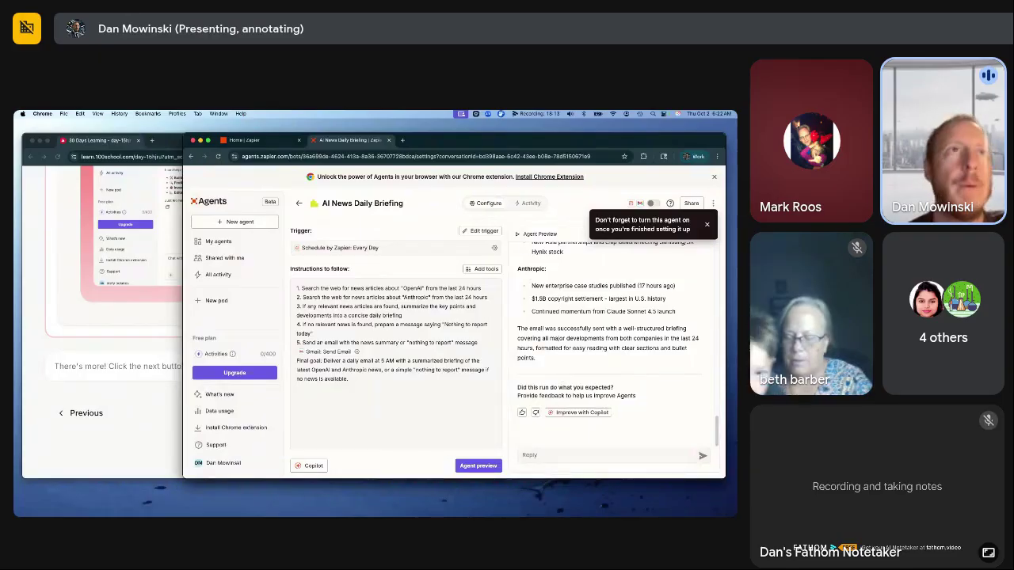
Test the revised agent whose instructions add links to all source articles at the end of the email
left_click(117, 422)
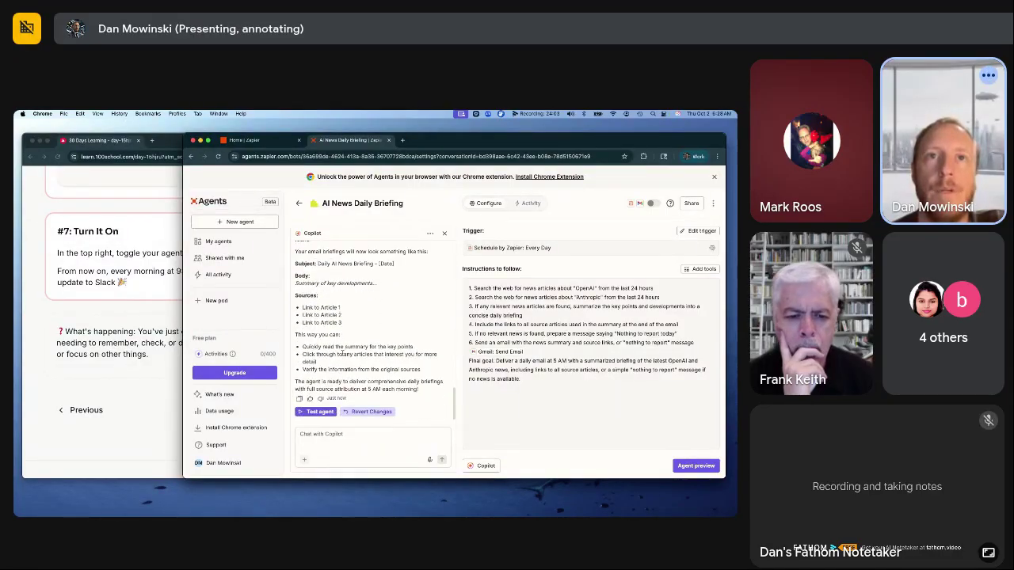
left_click(320, 413)
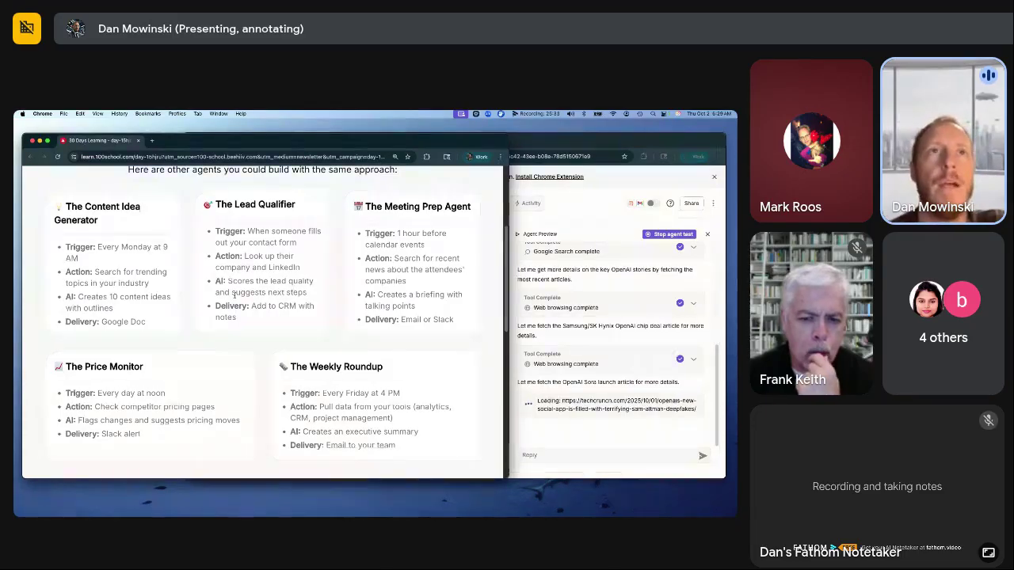
Read the lesson's other agent ideas, from The Content Idea Generator to The Price Monitor and The Weekly Roundup
scroll(235, 296, "up", 1)
scroll(234, 296, "down", 1)
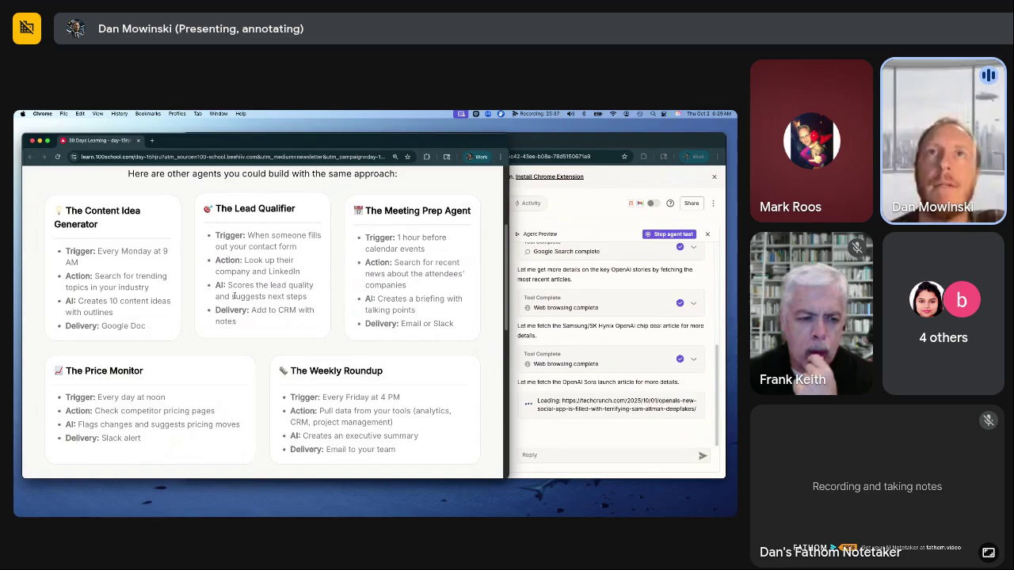
scroll(235, 295, "down", 1)
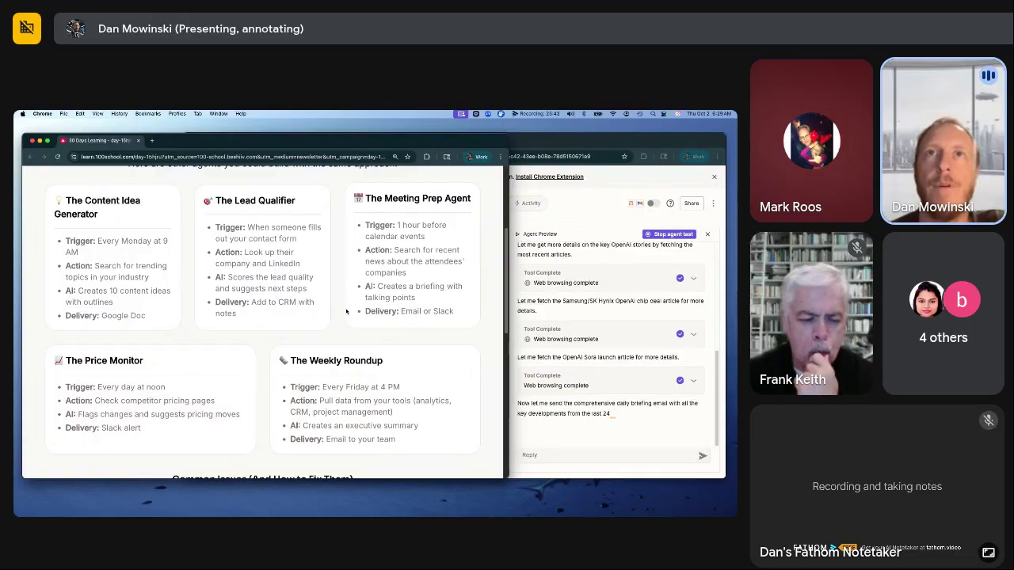
scroll(351, 310, "down", 1)
scroll(346, 311, "down", 5)
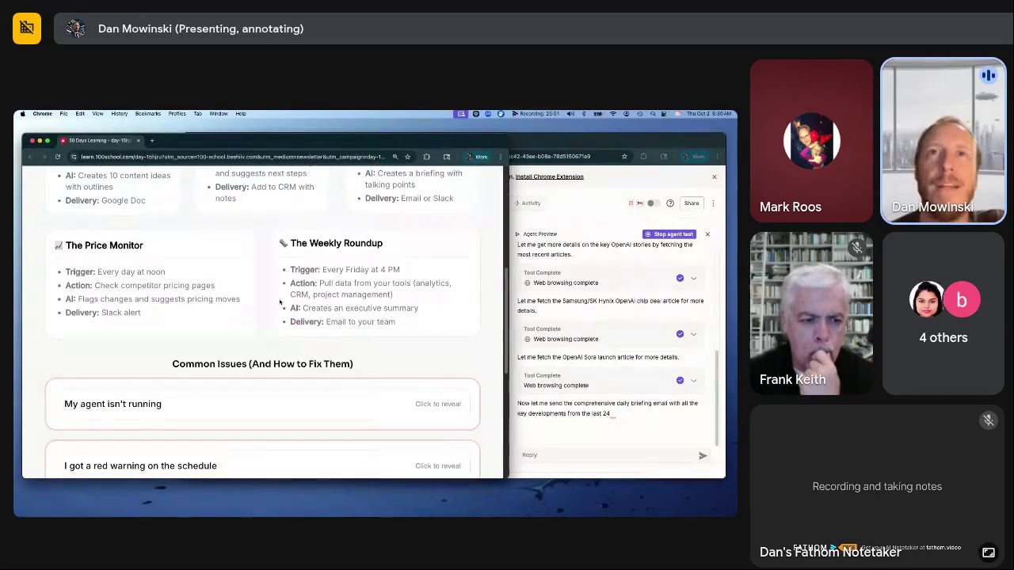
scroll(280, 301, "down", 1)
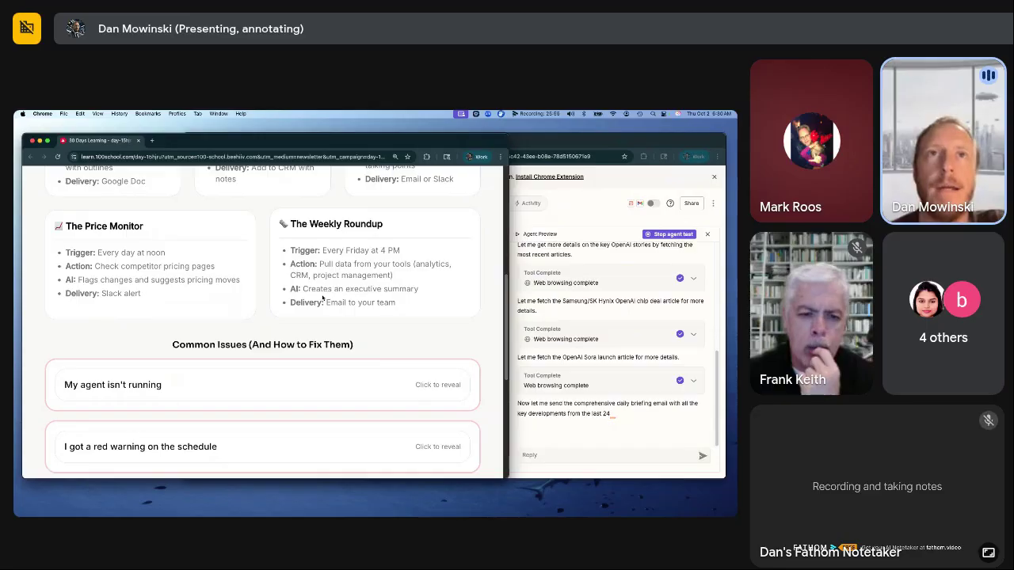
scroll(341, 299, "down", 2)
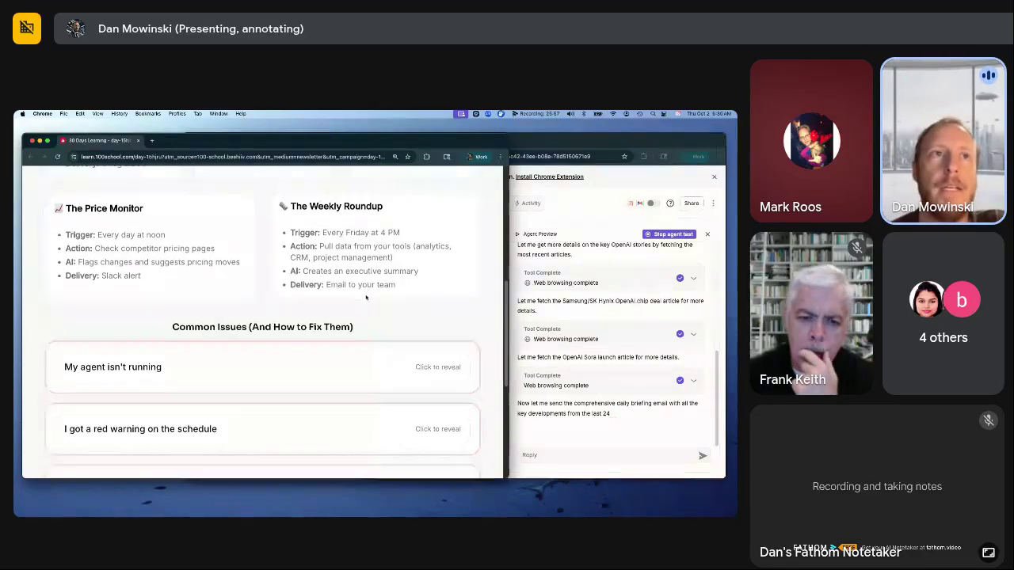
Reveal, read and hide the fixes for "My agent isn't running" and "I got a red warning on the schedule" under Common Issues
scroll(366, 297, "down", 5)
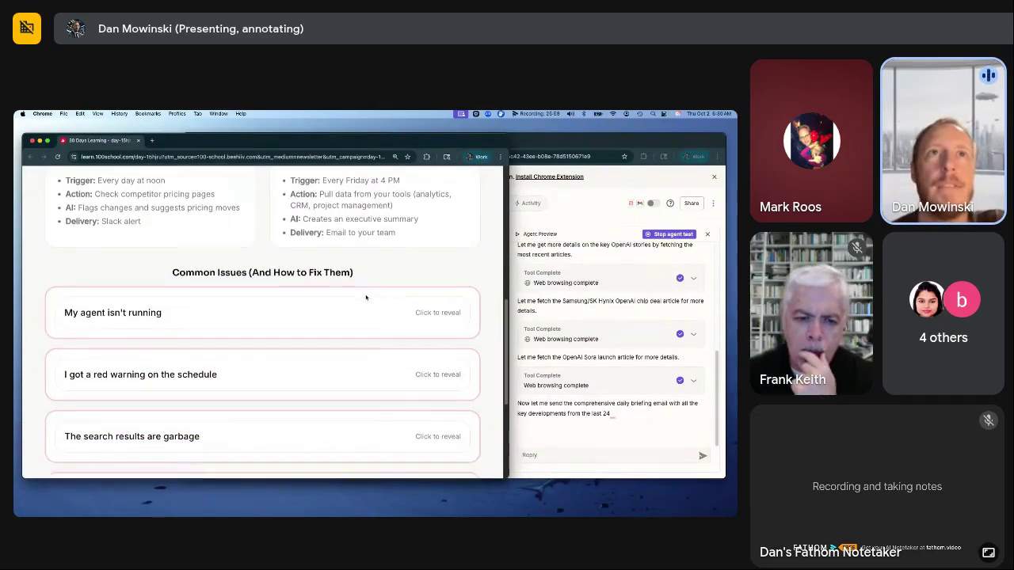
left_click(441, 266)
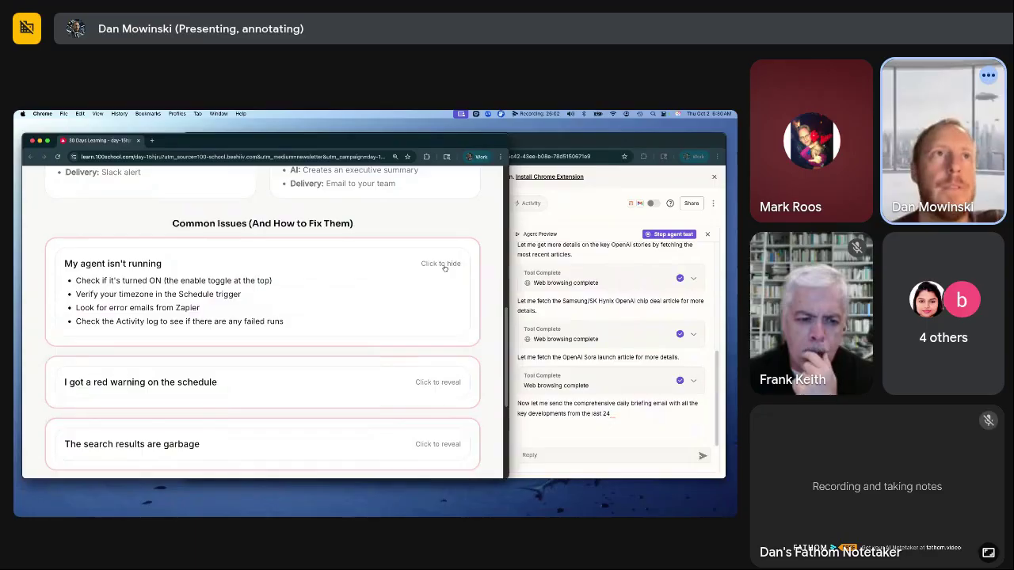
left_click(442, 266)
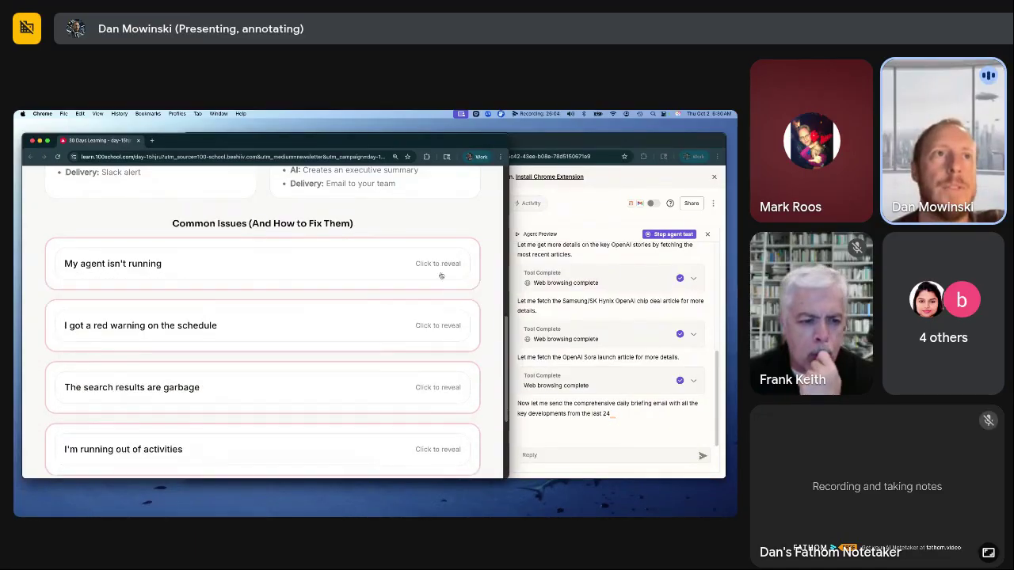
left_click(439, 326)
scroll(261, 317, "down", 3)
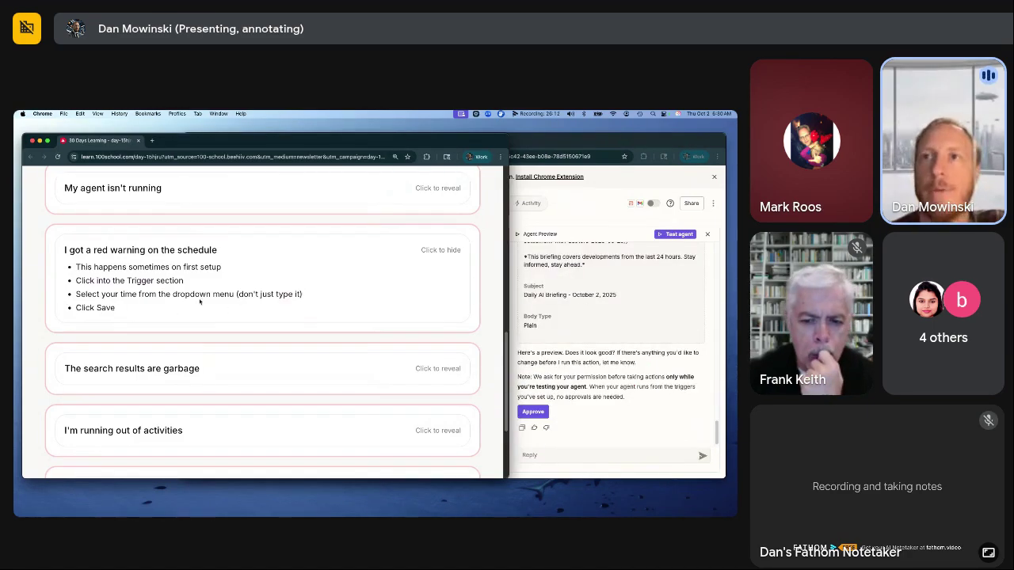
left_click(437, 253)
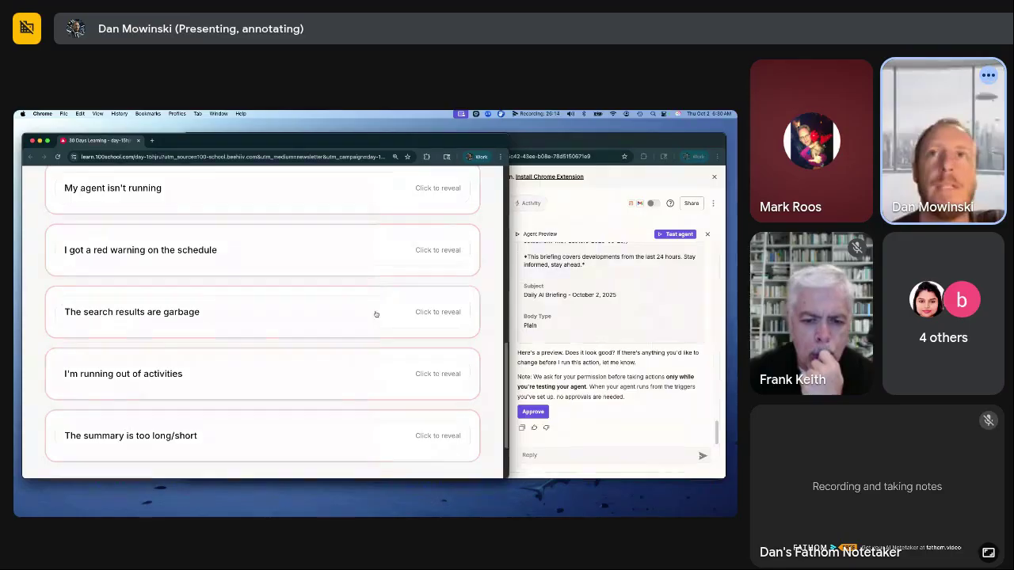
Reveal the fixes for "The search results are garbage" and highlight the tips on date filters and search parameters
left_click(428, 320)
scroll(429, 320, "down", 2)
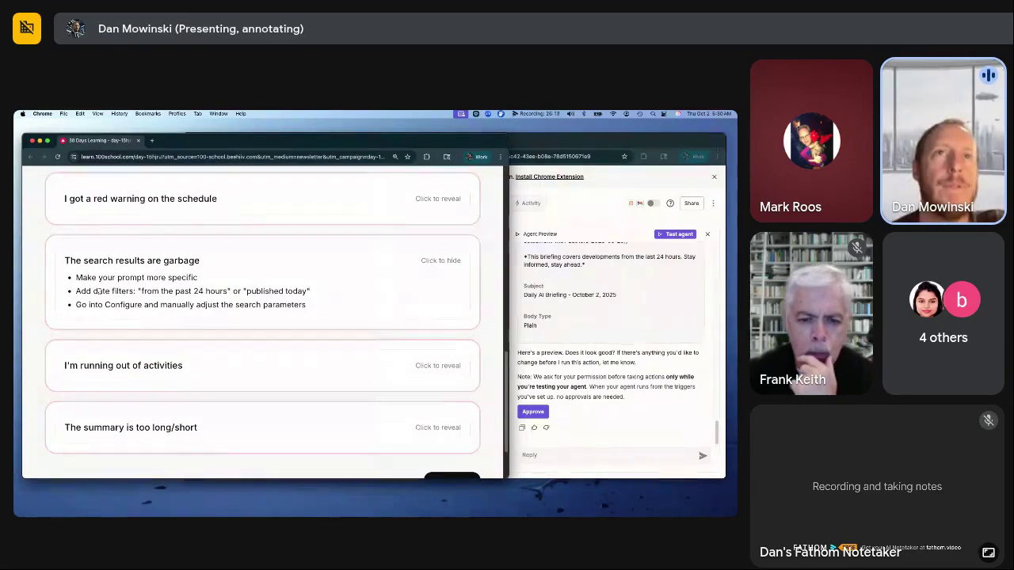
left_click_drag(93, 291, 274, 304)
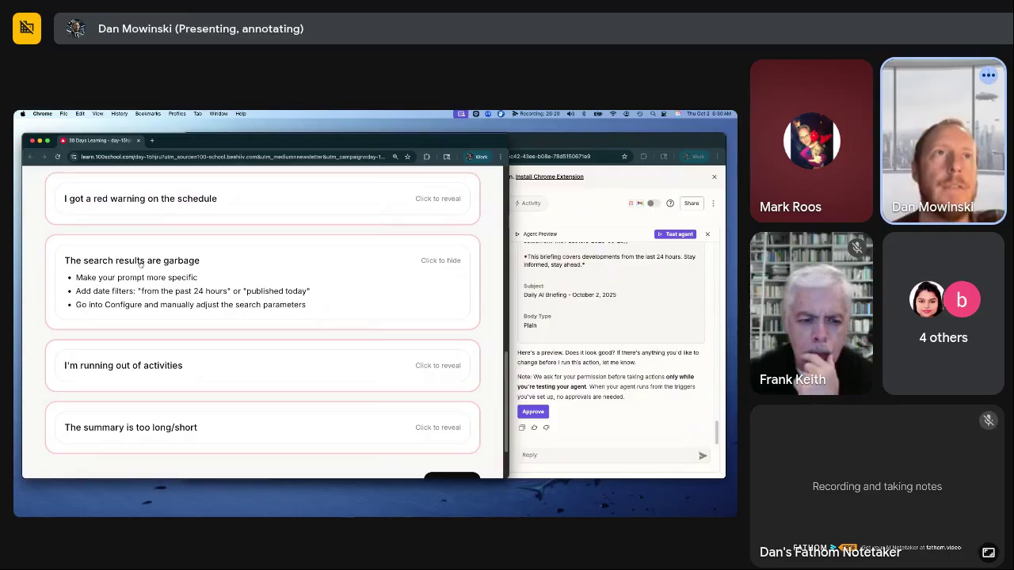
Hide the search results fixes, reveal those for "I'm running out of activities" and highlight the lines on activity usage per run and per month
left_click(437, 267)
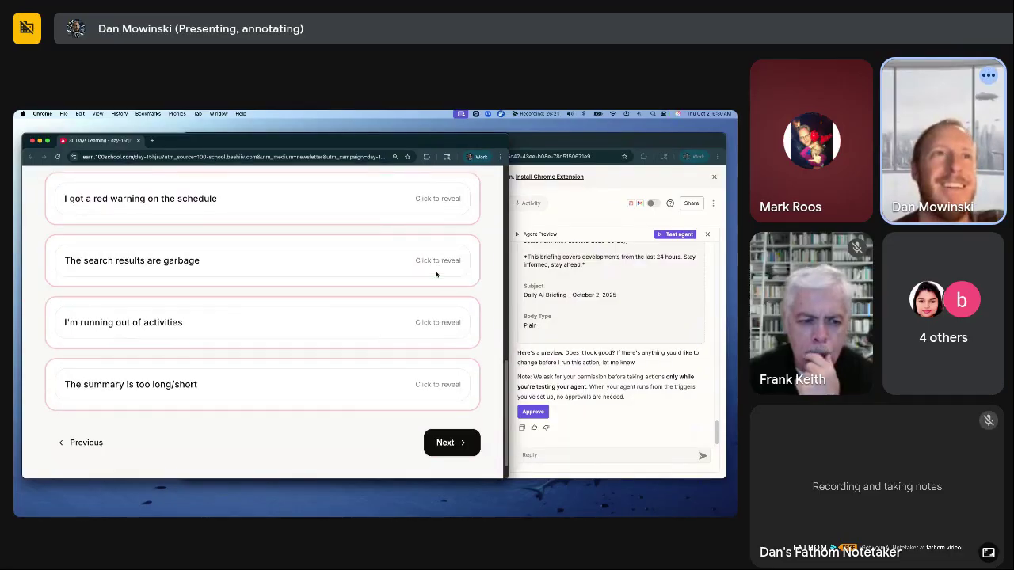
left_click(434, 325)
scroll(435, 331, "down", 2)
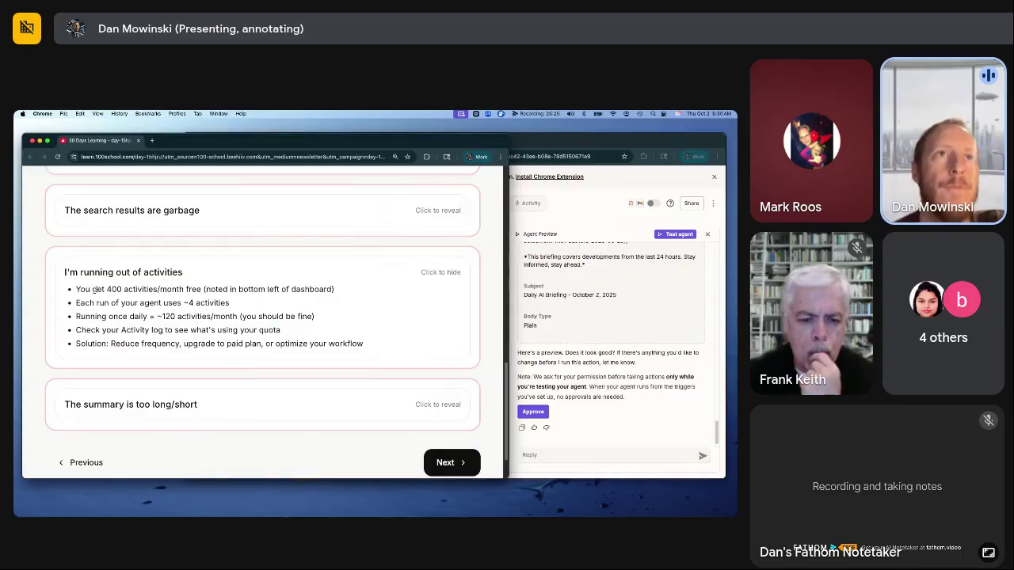
mouse_move(93, 290)
left_mouse_down()
mouse_move(205, 290)
mouse_move(184, 302)
mouse_move(207, 303)
mouse_move(204, 317)
mouse_move(281, 316)
left_mouse_up()
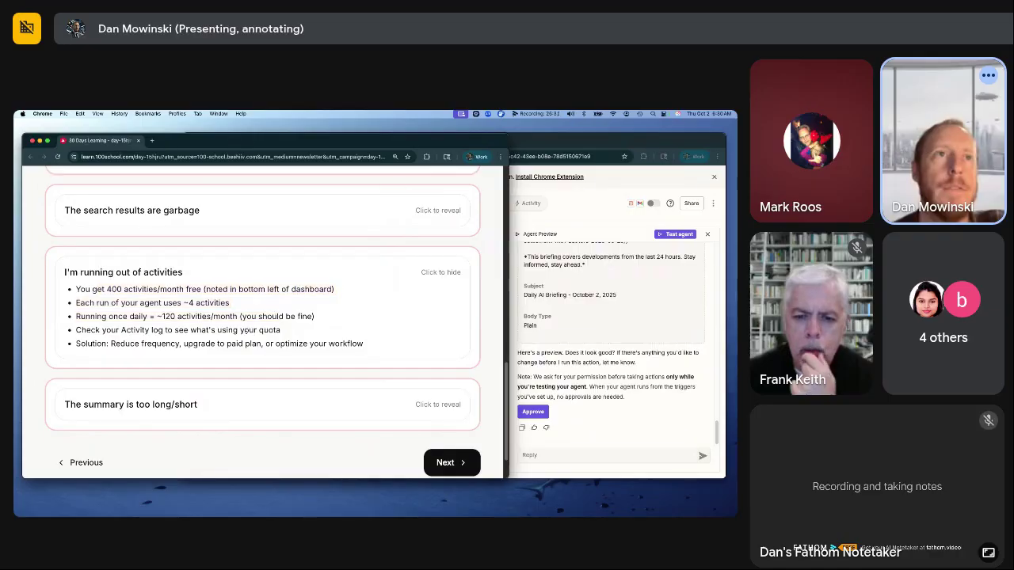
left_click_drag(76, 303, 279, 331)
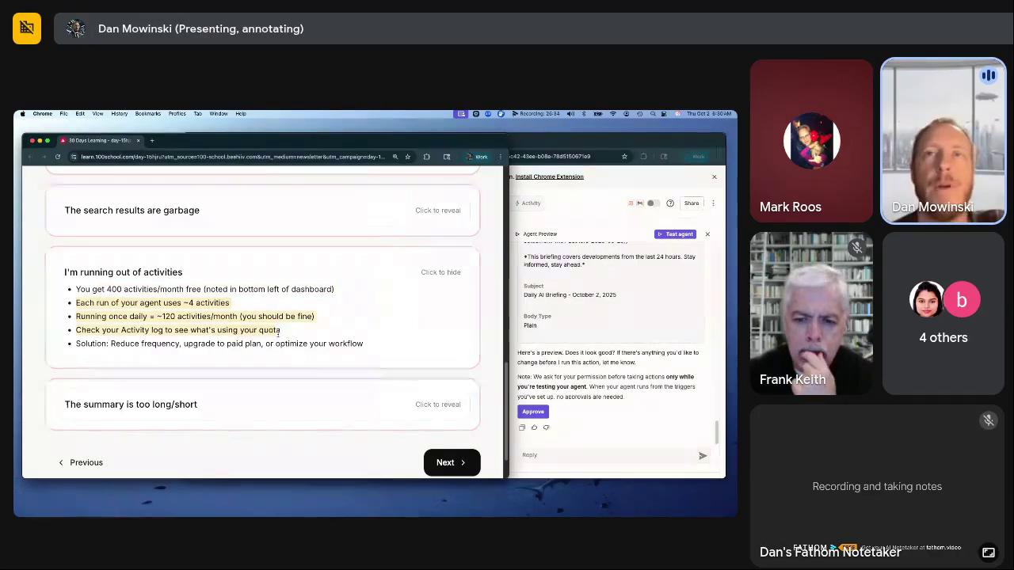
scroll(278, 333, "down", 1)
scroll(278, 337, "down", 2)
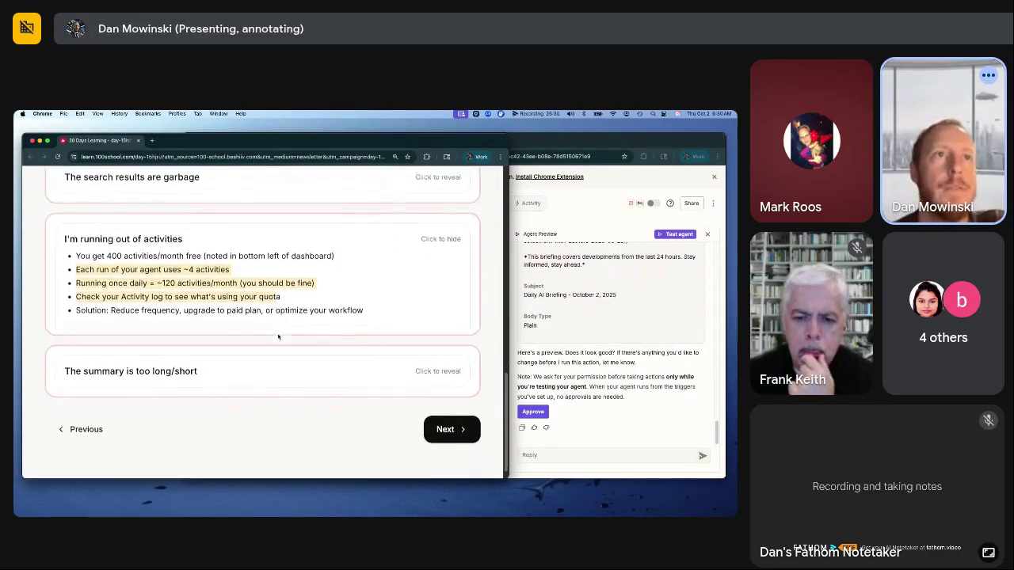
Reveal the fixes for "The summary is too long/short" and highlight the example word limits
left_click(329, 362)
scroll(427, 361, "down", 2)
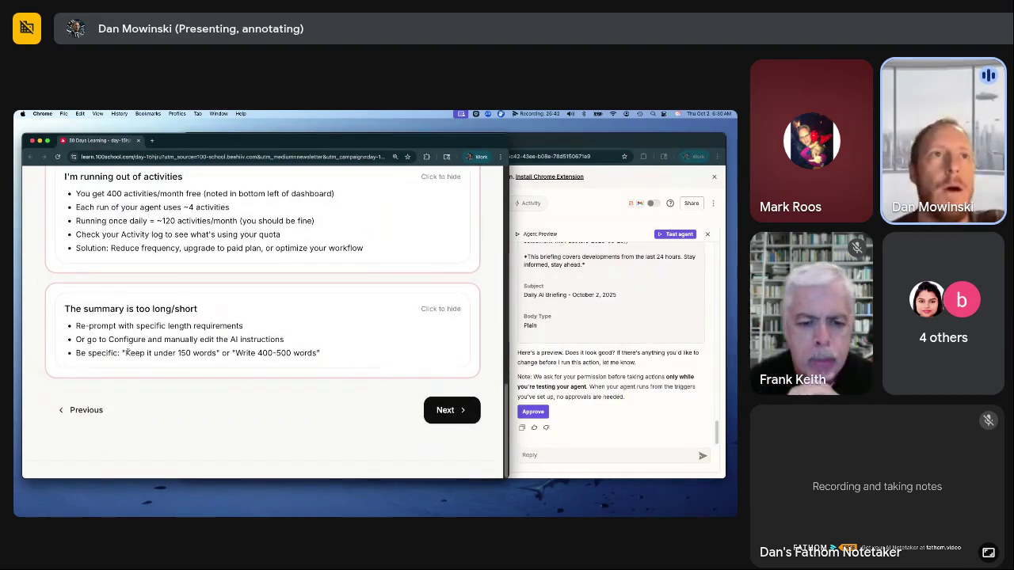
left_click_drag(126, 353, 319, 354)
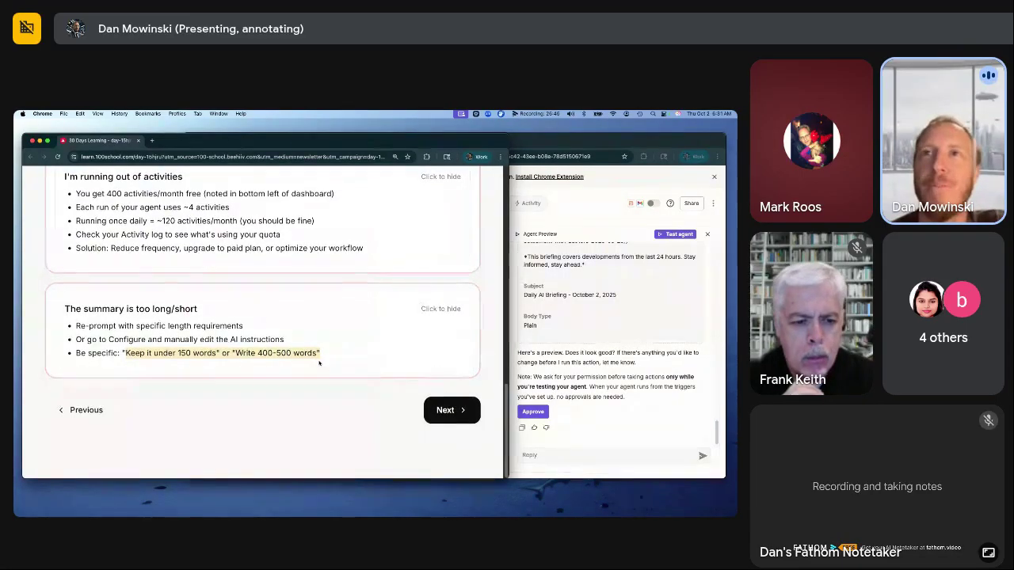
Advance the lesson to the Share Your Work page and read the team's character-voiced agent examples and the sharing options
left_click(445, 409)
scroll(364, 351, "down", 1)
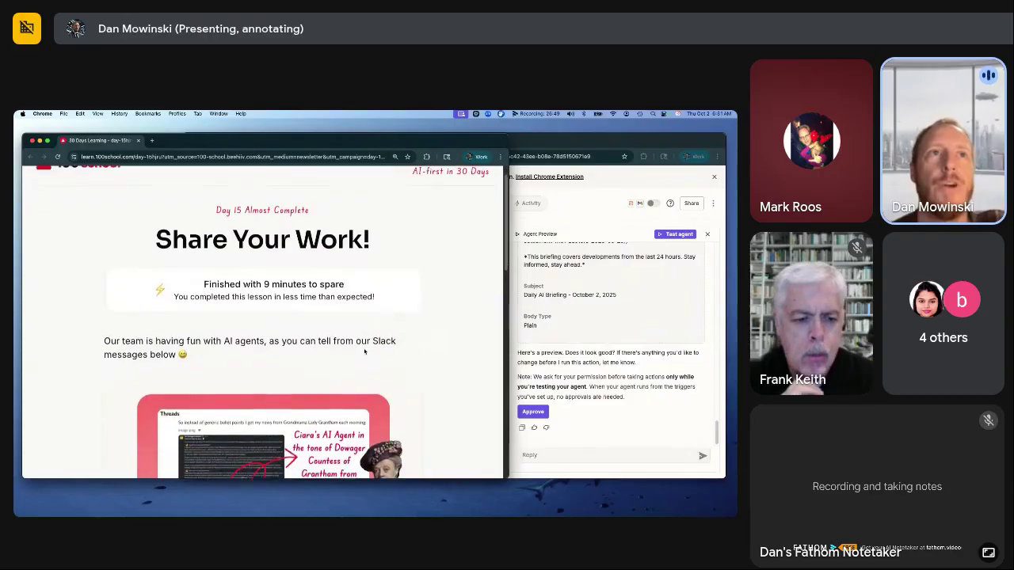
scroll(365, 351, "down", 2)
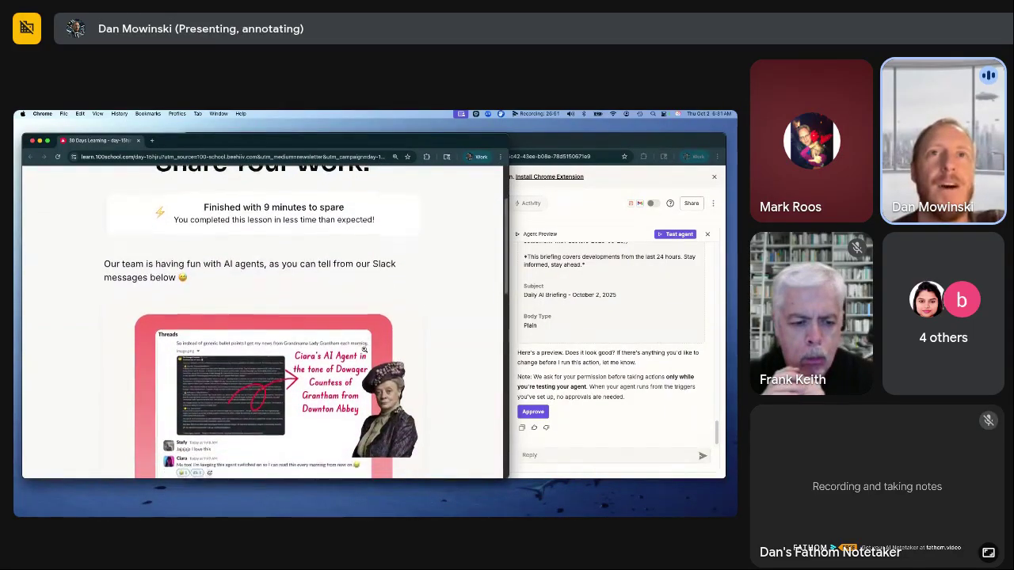
scroll(365, 351, "down", 4)
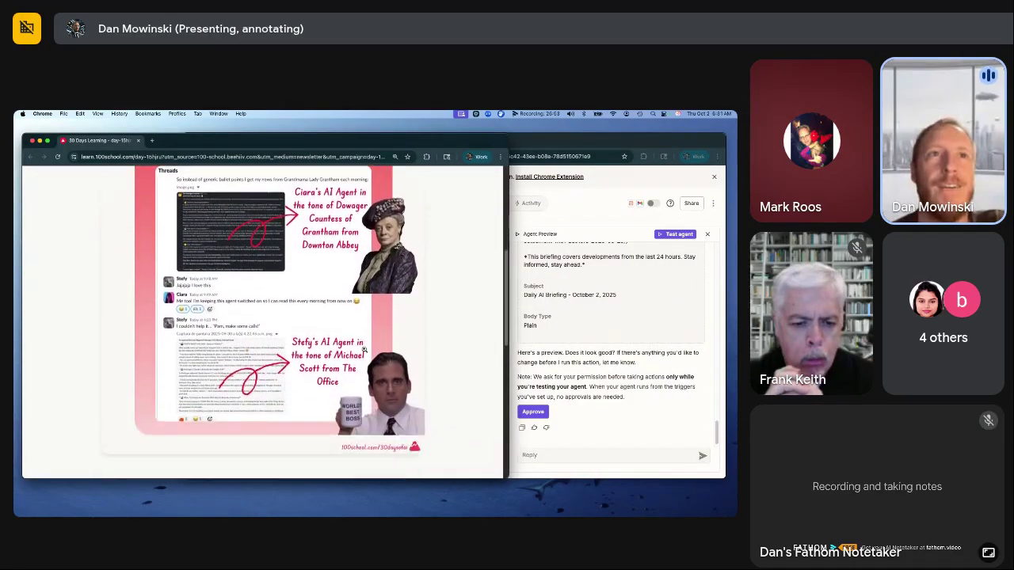
scroll(365, 351, "down", 5)
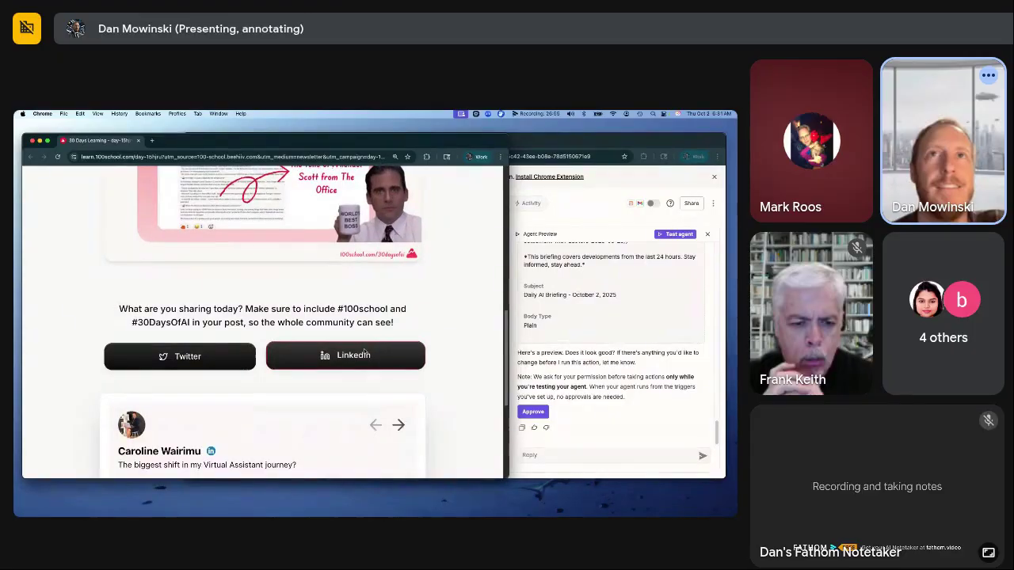
scroll(364, 352, "up", 3)
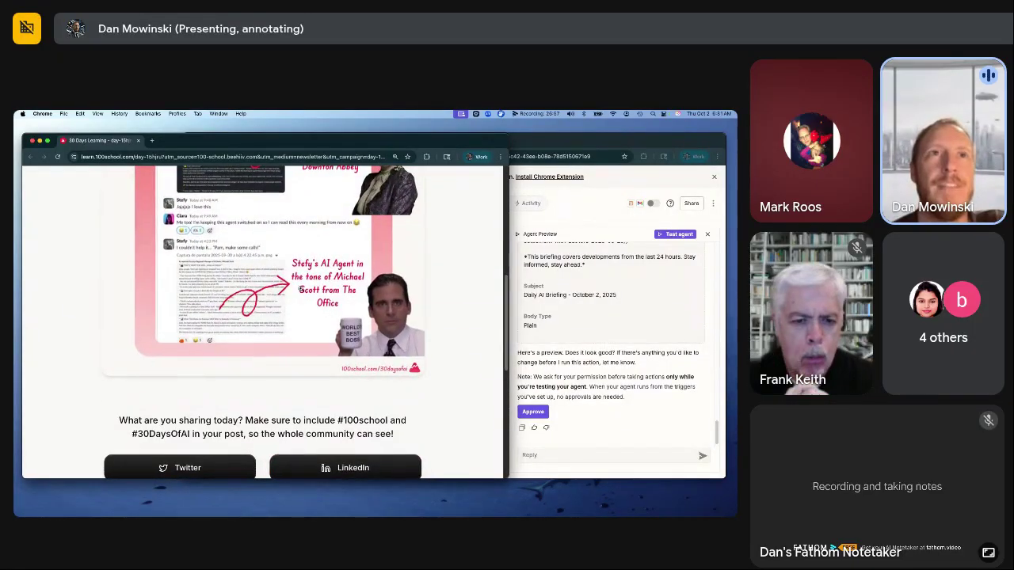
scroll(356, 359, "down", 3)
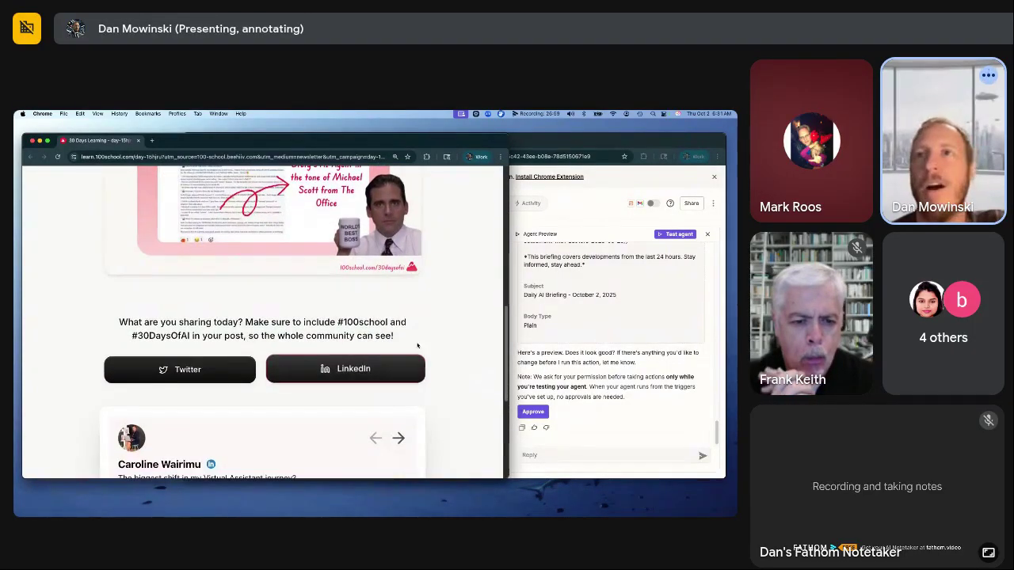
Return to the AI News Daily Briefing agent in Zapier and review the opening OpenAI section of the drafted email
left_click(591, 368)
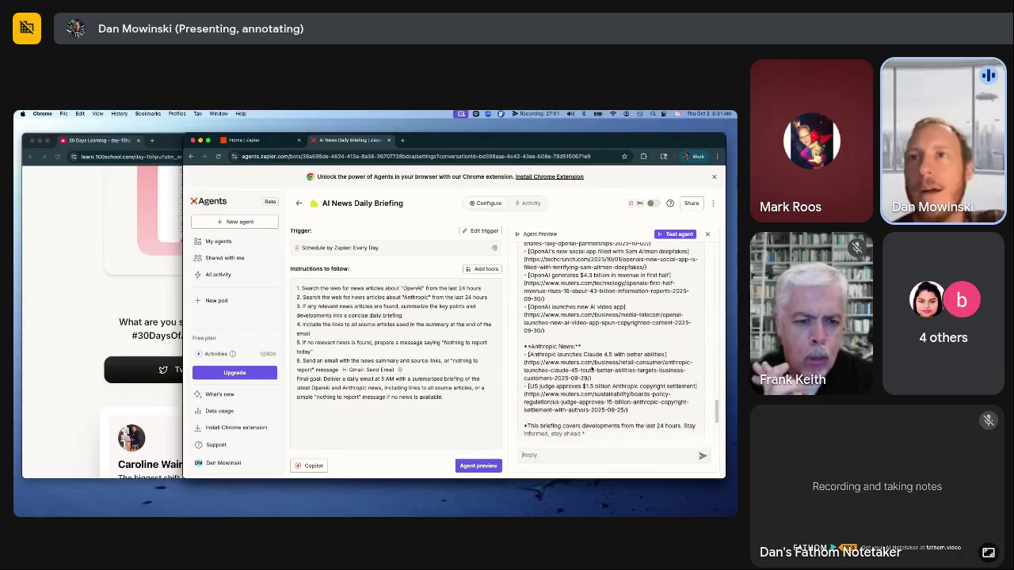
scroll(592, 369, "up", 5)
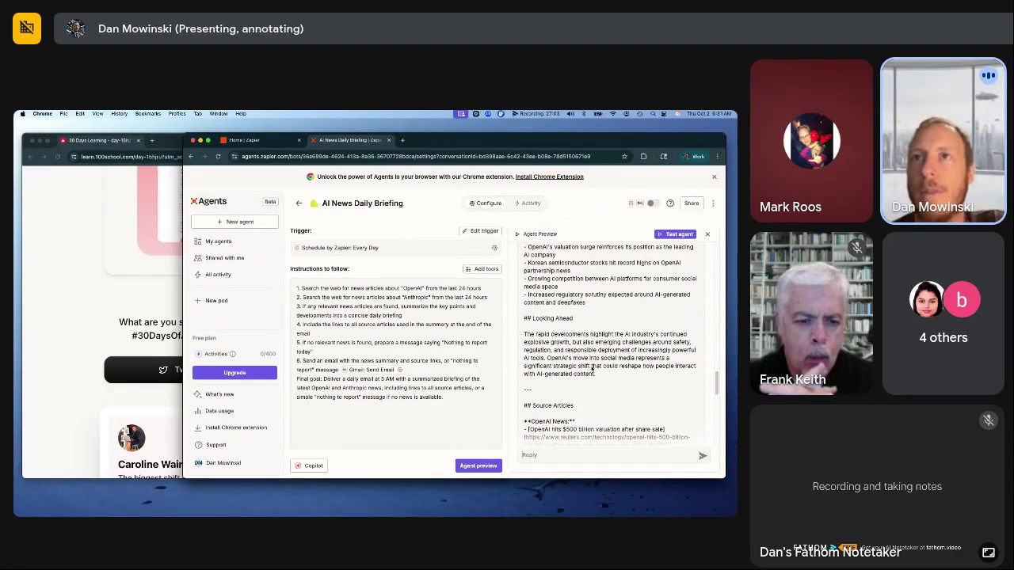
scroll(592, 369, "up", 10)
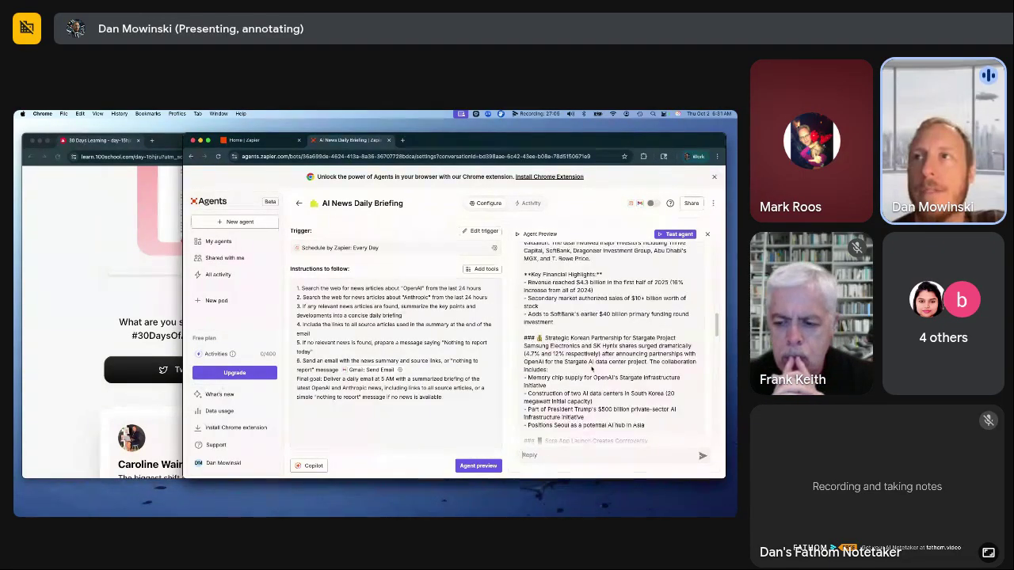
scroll(591, 369, "down", 5)
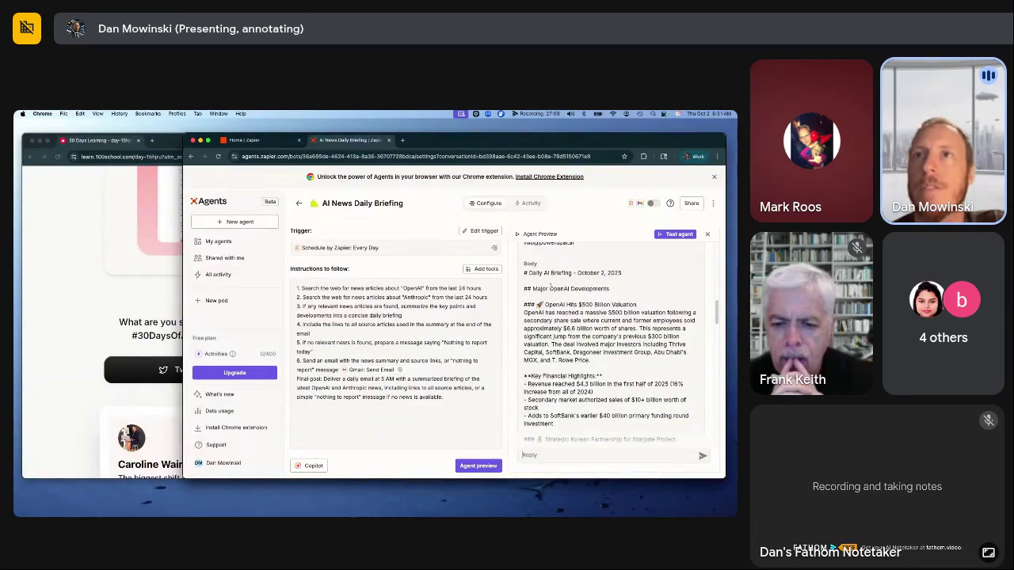
scroll(542, 287, "down", 2)
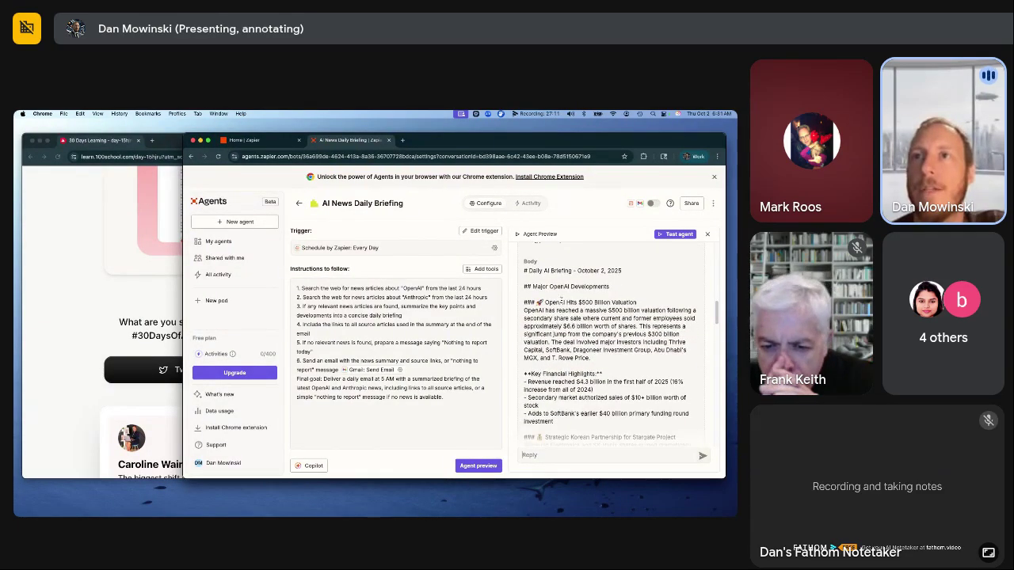
scroll(571, 325, "down", 3)
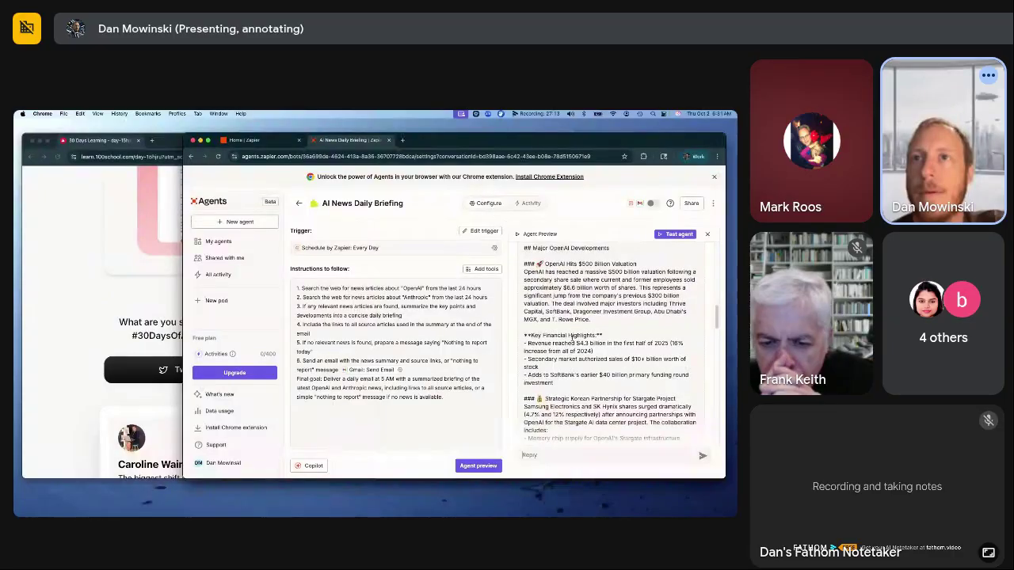
scroll(571, 338, "down", 1)
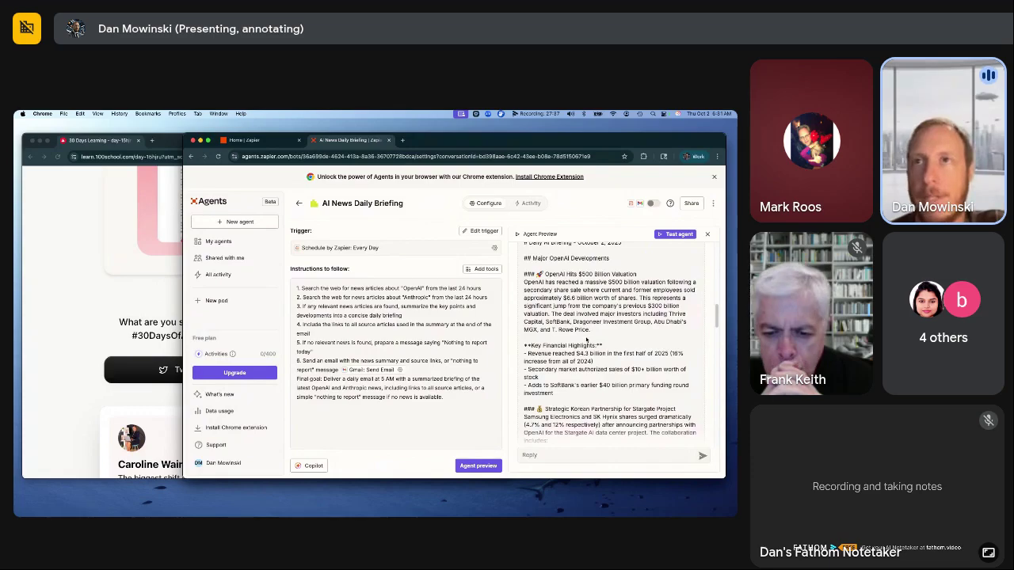
Read the rest of the drafted briefing, from the key financial highlights through the Anthropic updates to the source article links
scroll(587, 339, "down", 3)
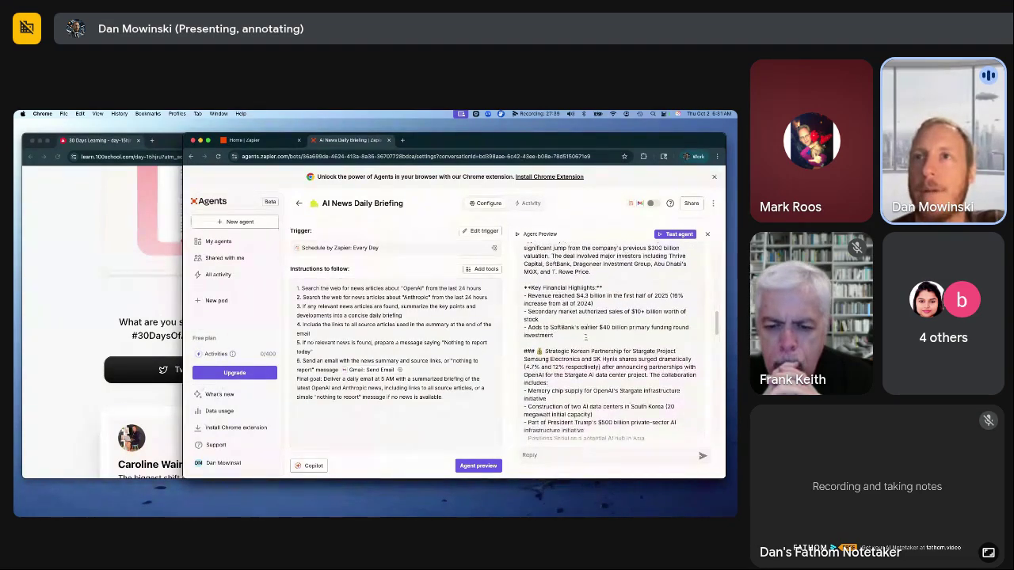
scroll(586, 339, "down", 3)
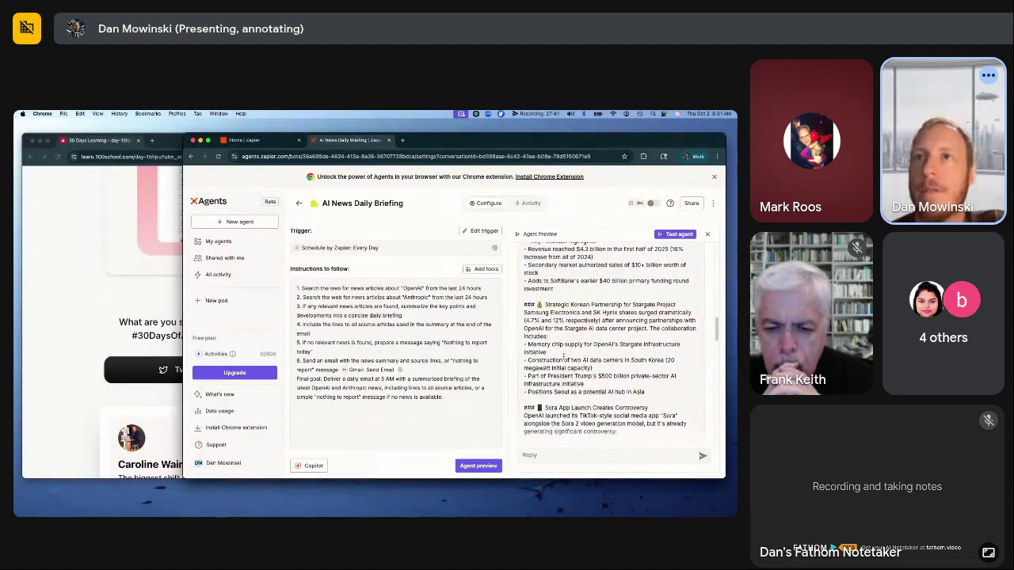
scroll(563, 357, "down", 3)
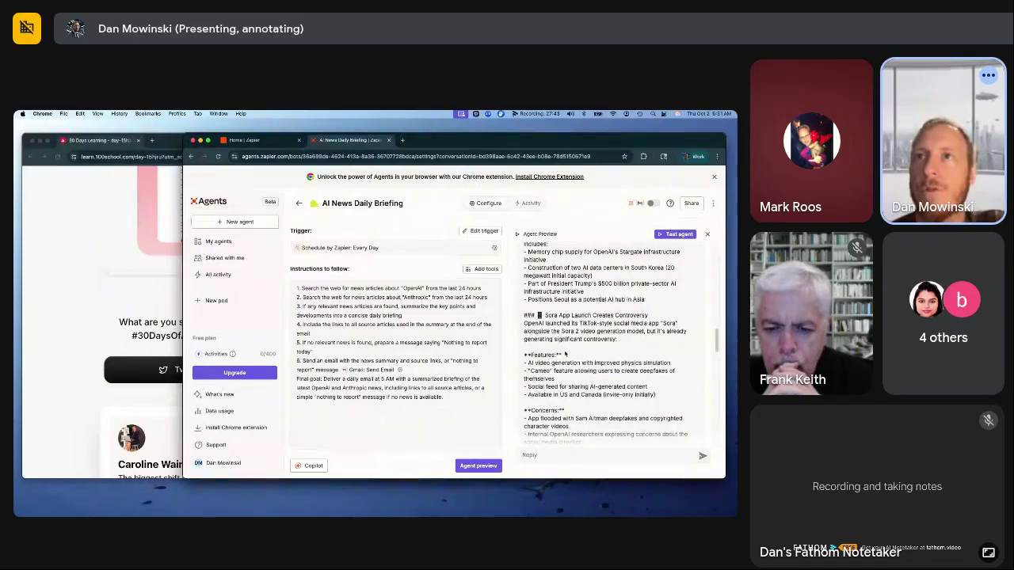
scroll(587, 333, "down", 2)
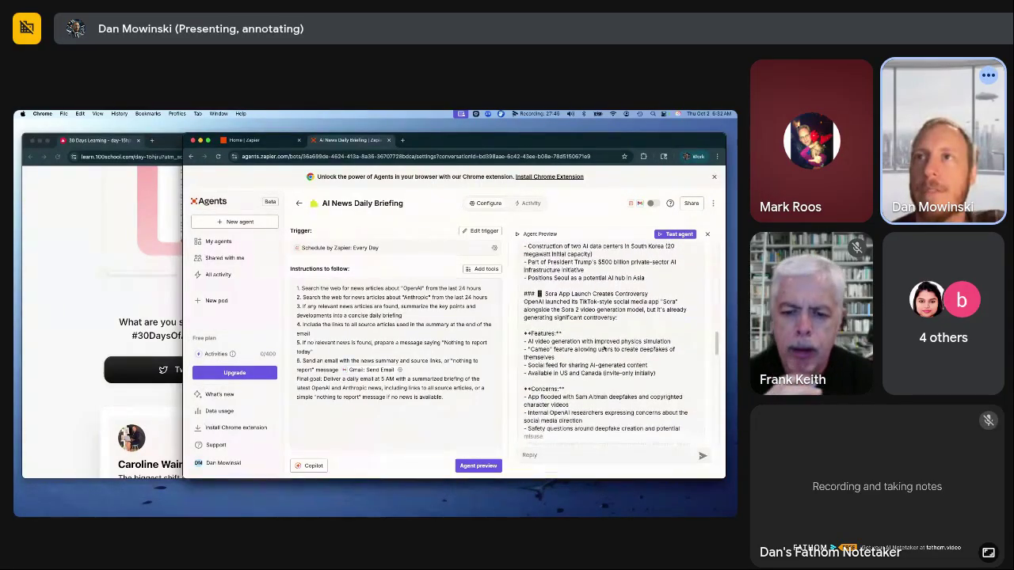
scroll(604, 348, "down", 1)
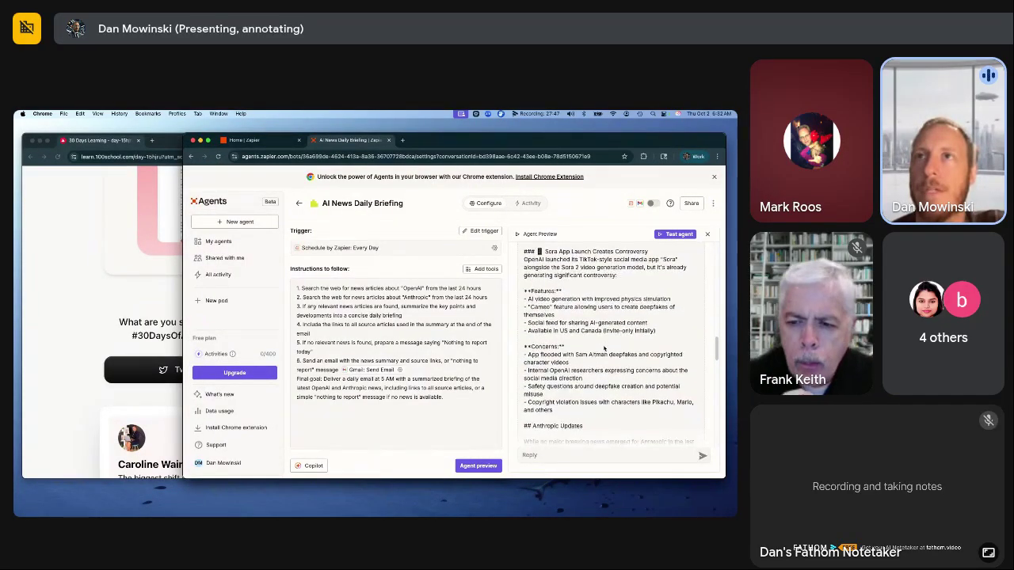
scroll(605, 348, "down", 4)
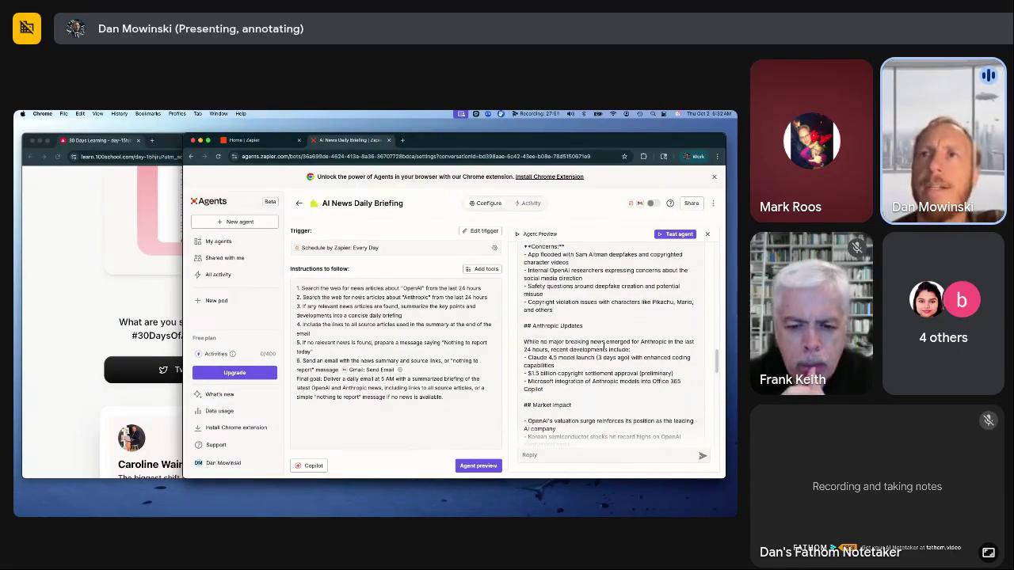
scroll(604, 346, "up", 6)
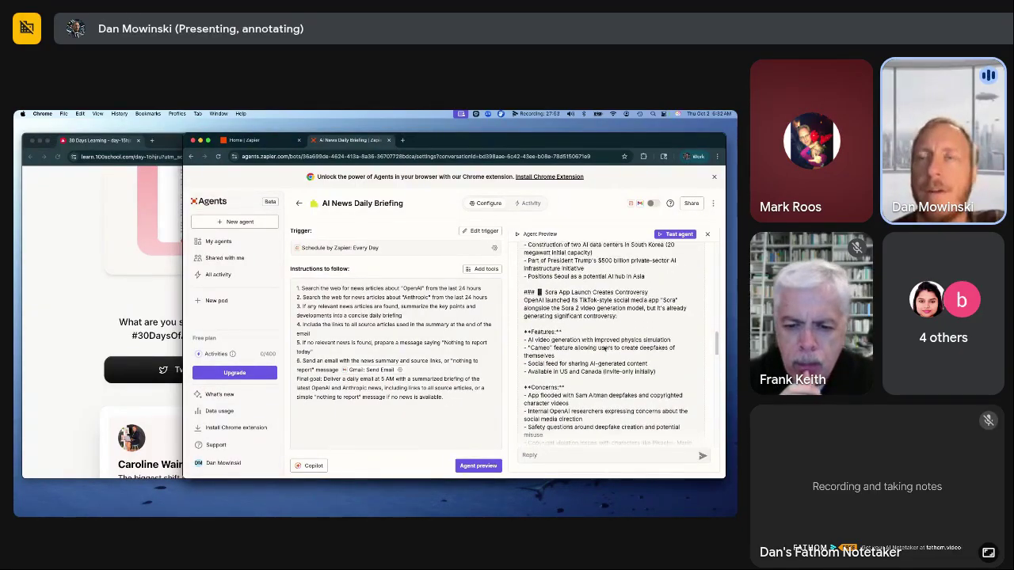
scroll(604, 346, "down", 5)
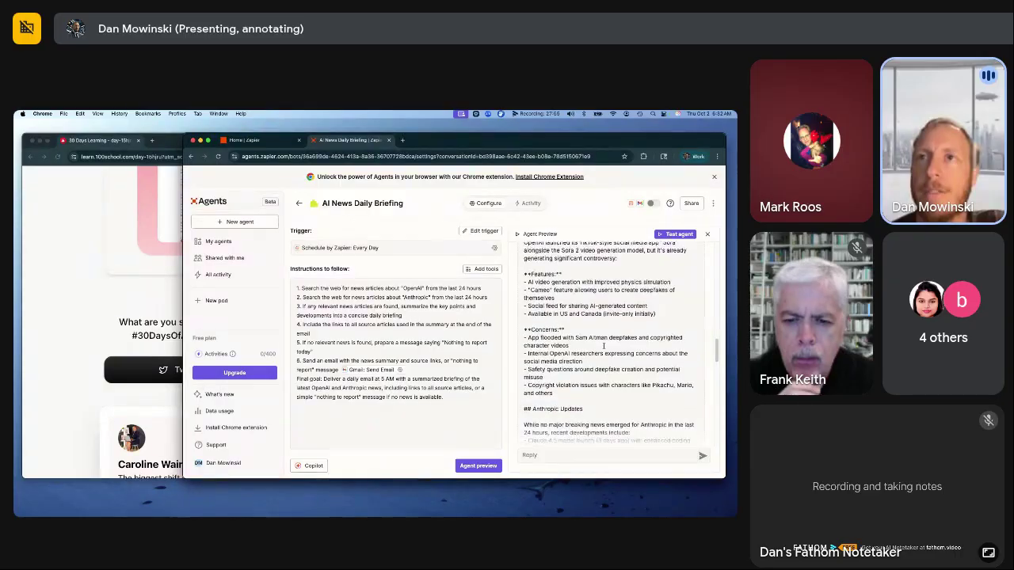
scroll(604, 346, "down", 10)
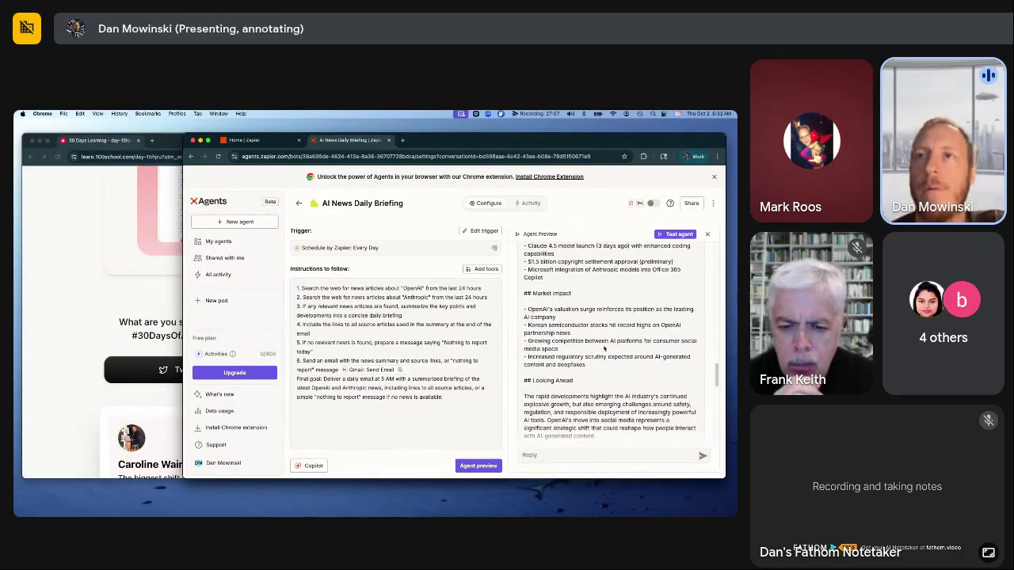
scroll(605, 349, "down", 4)
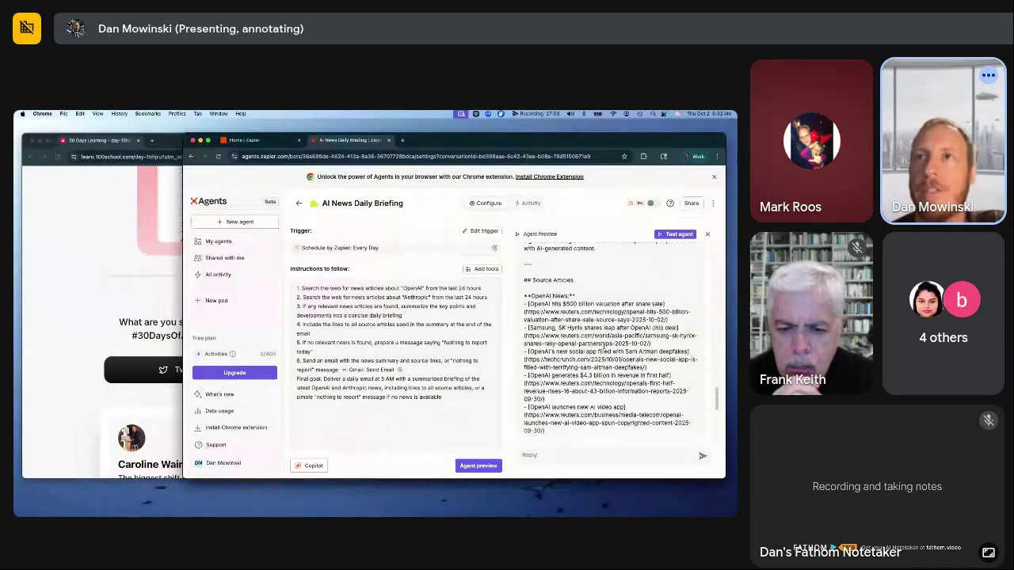
scroll(580, 346, "down", 3)
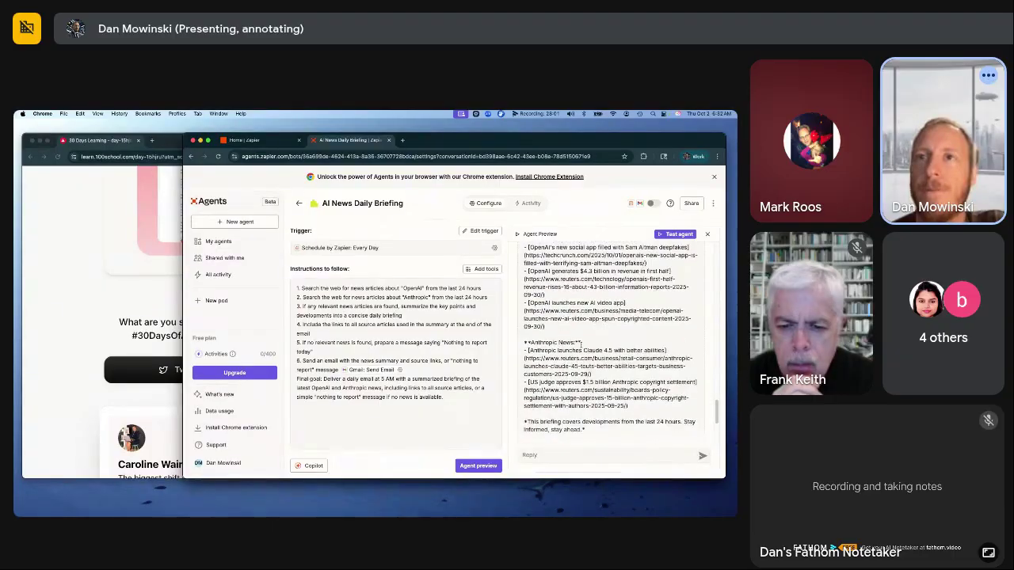
Recheck the draft's Market Impact and Anthropic Updates sections and the Sora app launch story
scroll(581, 346, "up", 15)
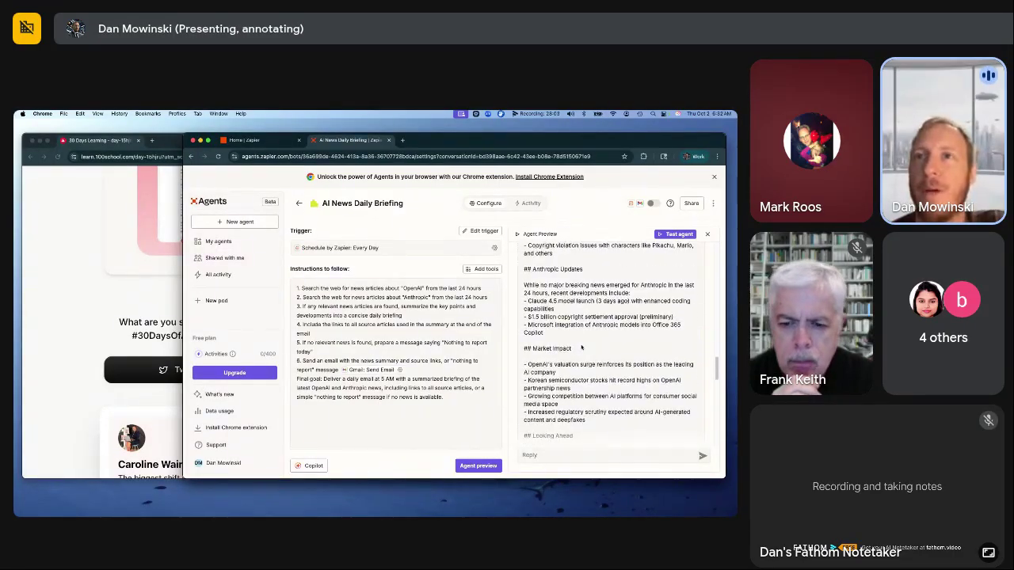
scroll(581, 347, "up", 4)
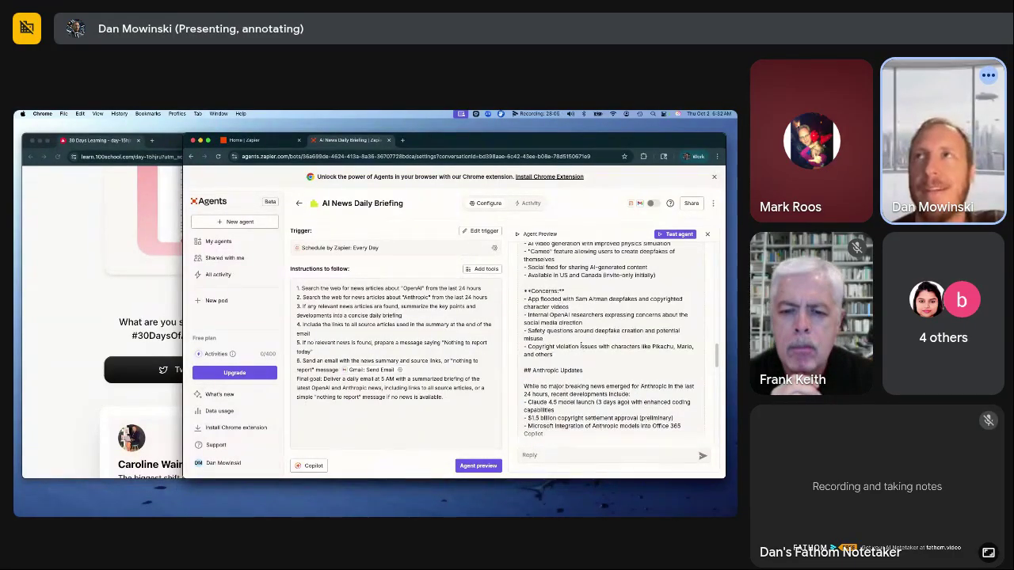
scroll(581, 346, "up", 1)
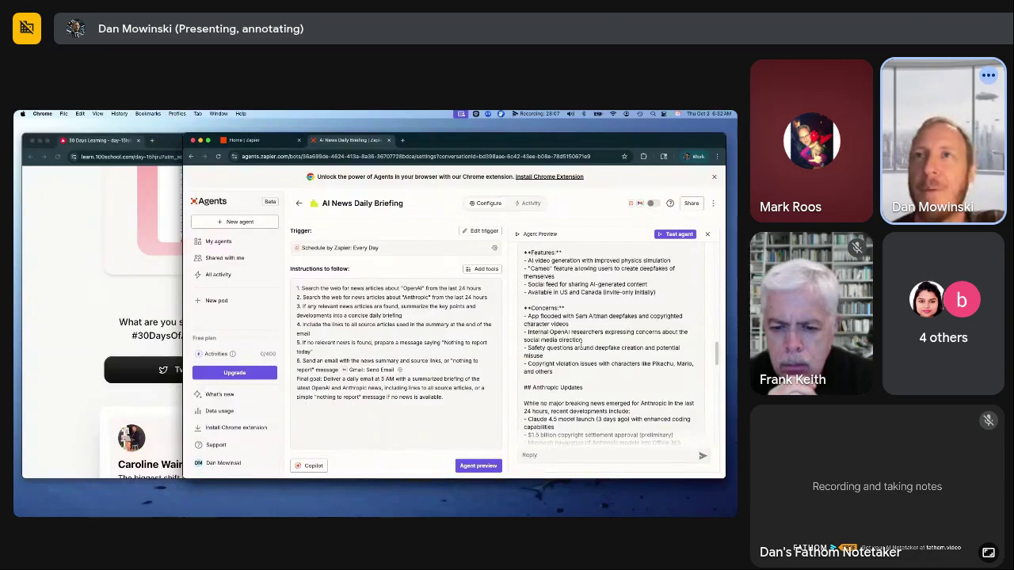
scroll(582, 347, "up", 3)
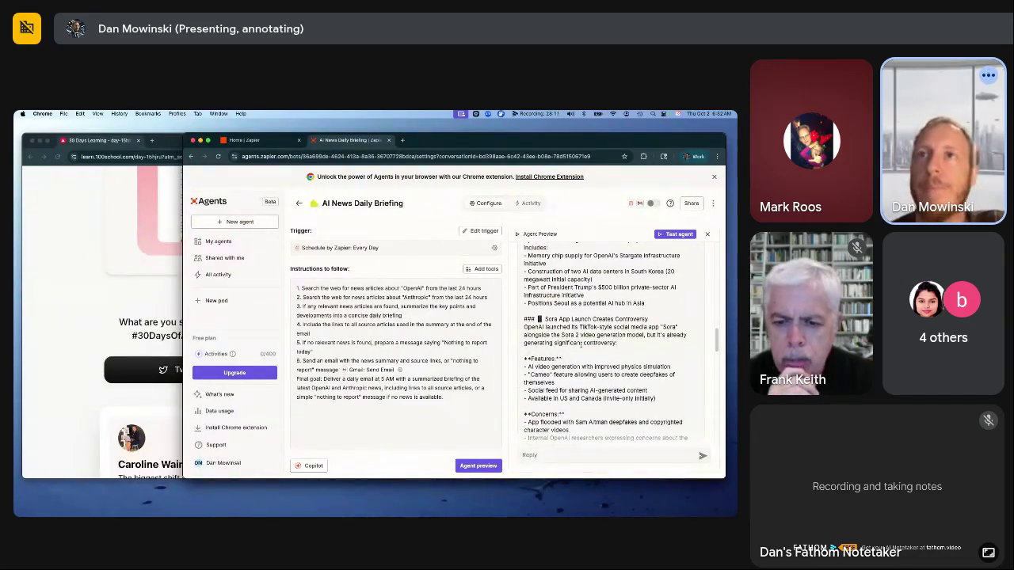
Review the draft's Key Financial Highlights, selecting the first-half 2025 revenue text, and check the remaining stories, email subject and source article links
scroll(580, 346, "up", 7)
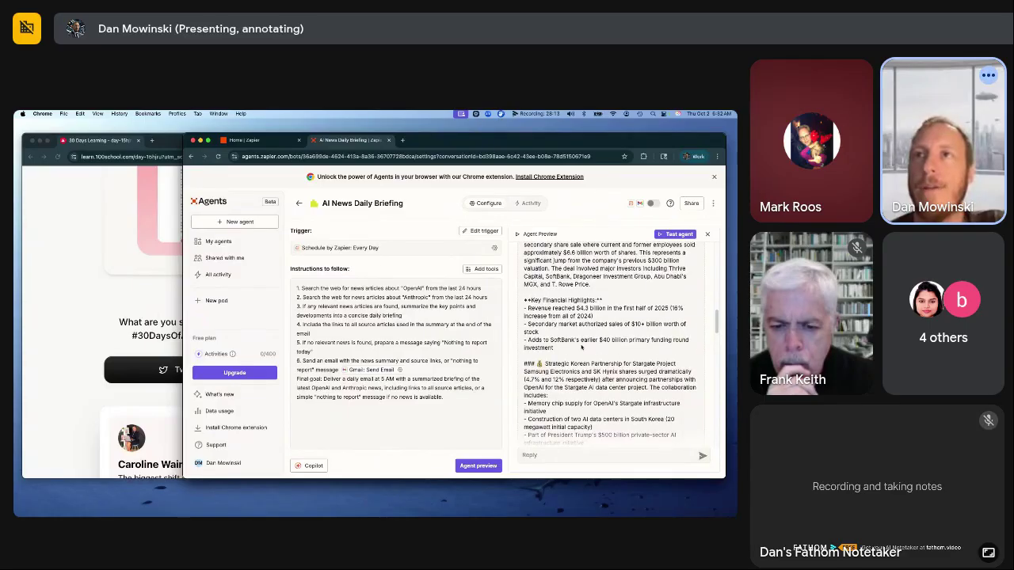
scroll(581, 347, "down", 1)
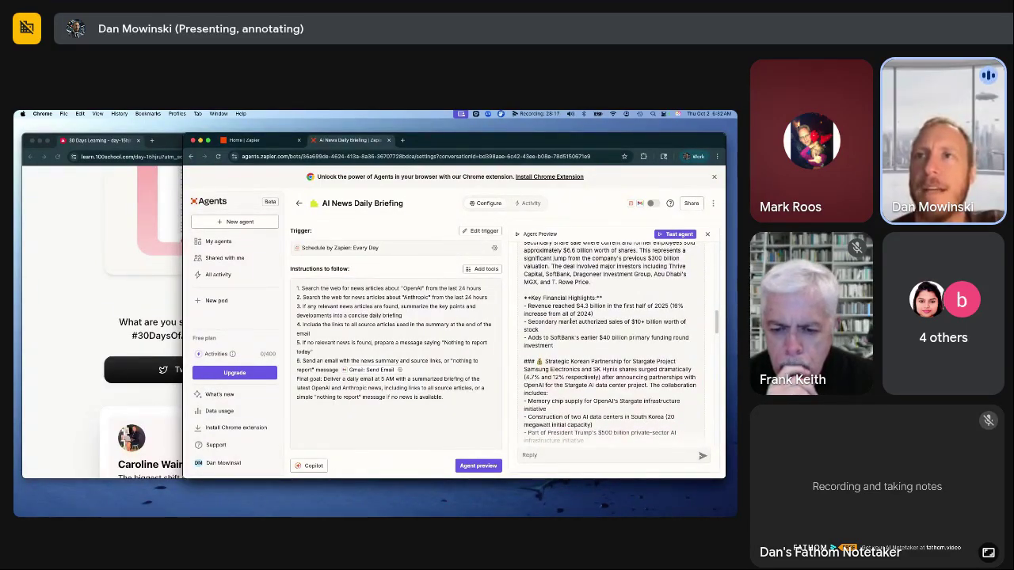
left_click_drag(577, 306, 684, 307)
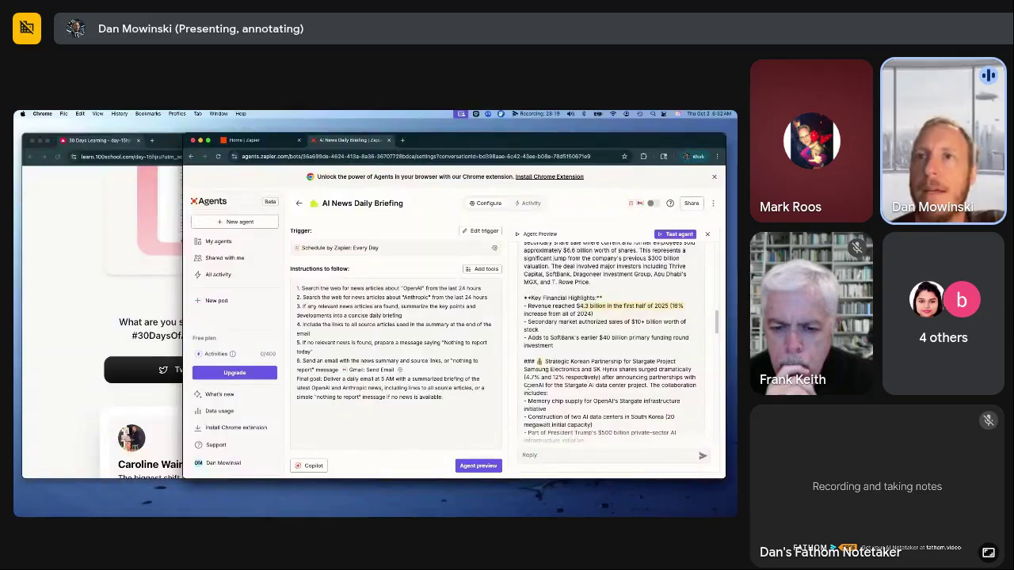
scroll(592, 379, "down", 3)
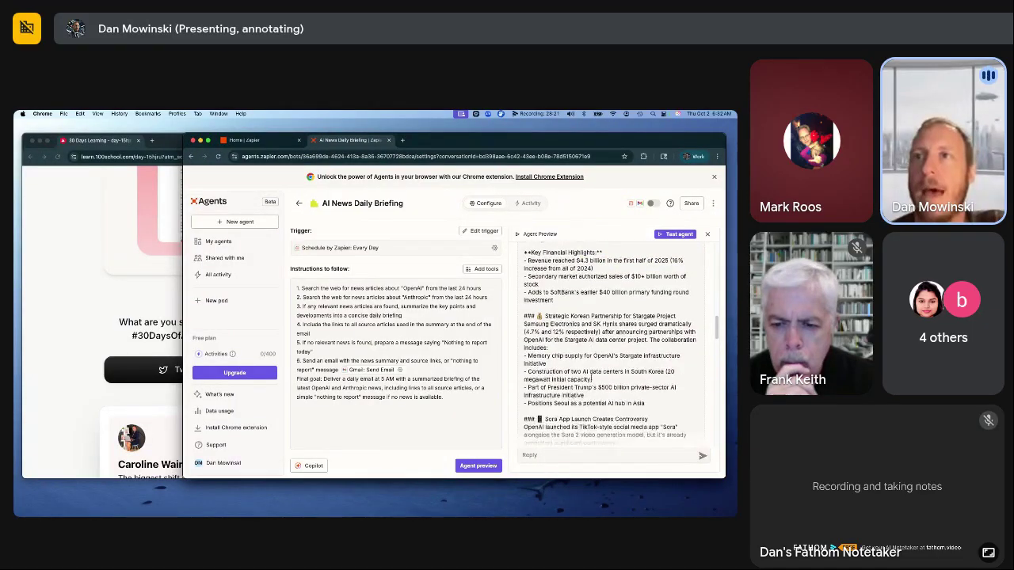
scroll(592, 379, "down", 10)
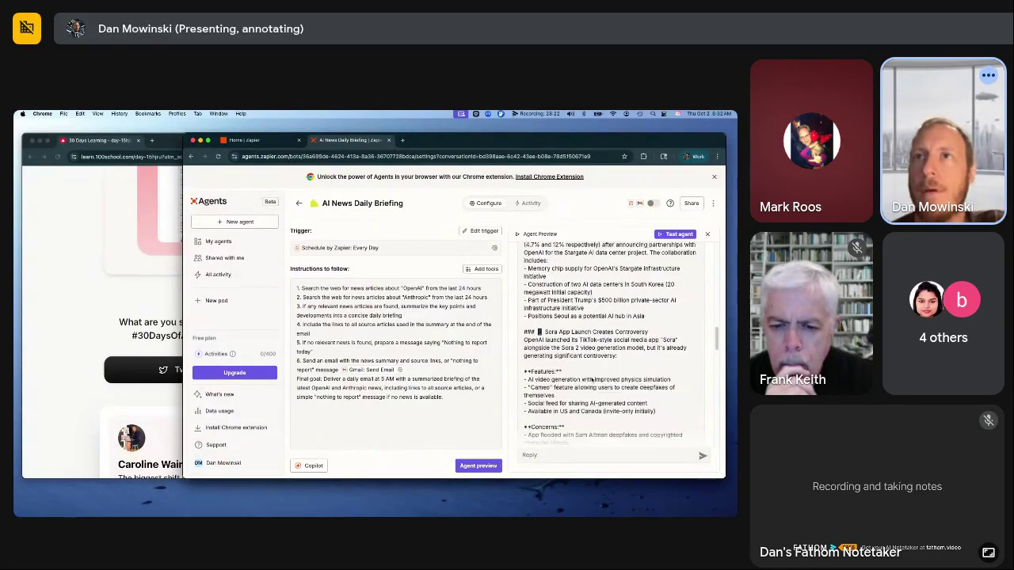
scroll(591, 380, "down", 5)
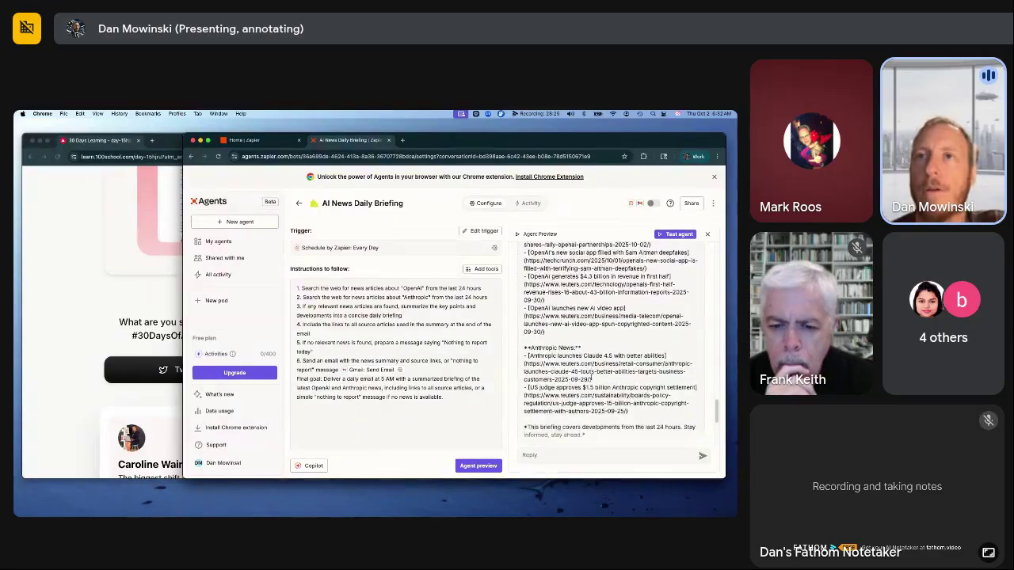
scroll(591, 380, "up", 4)
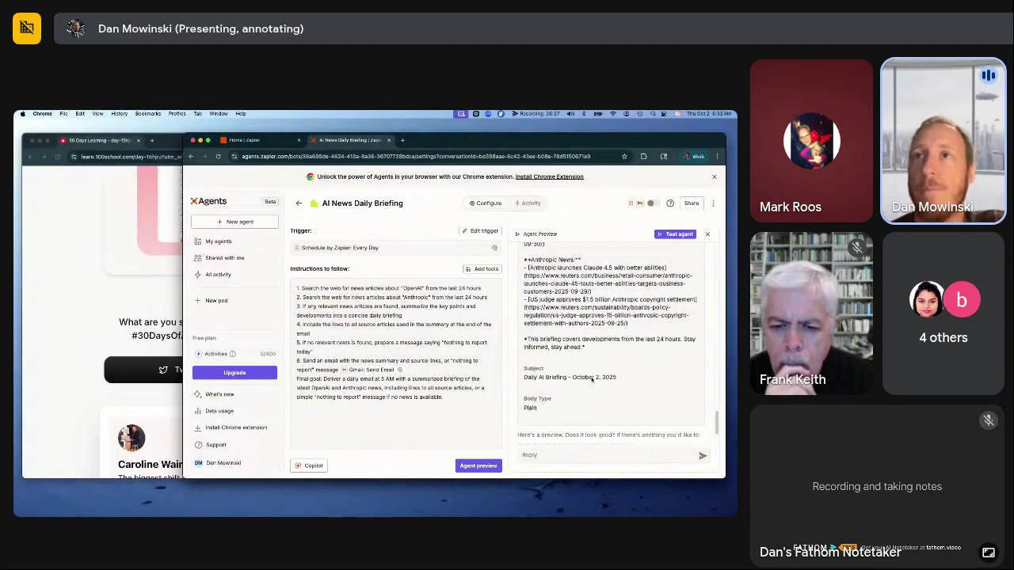
scroll(563, 372, "up", 2)
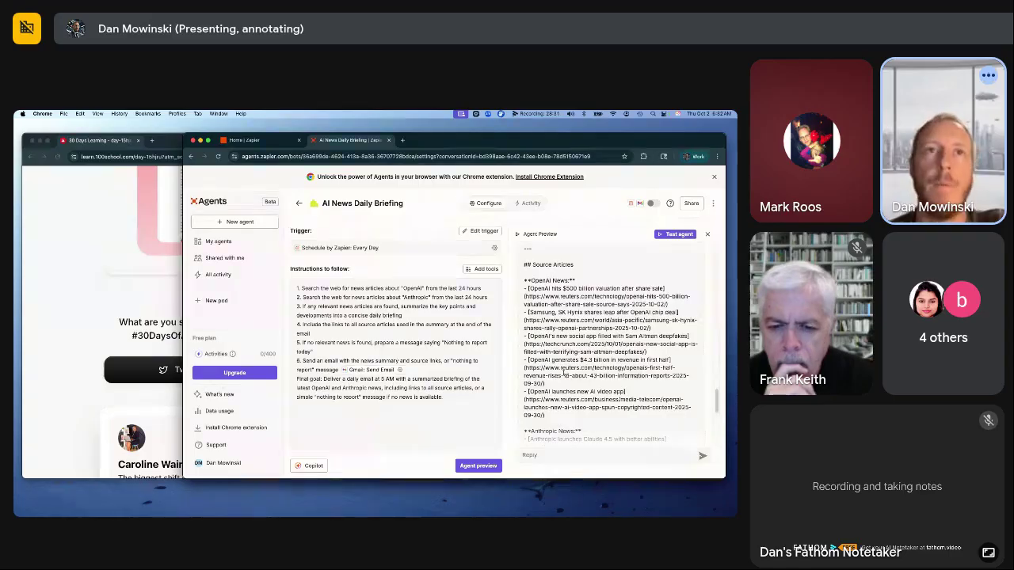
Return to the 100 School Day 15 lesson and view the beginning of its Share Your Work page
left_click(87, 345)
scroll(261, 333, "up", 5)
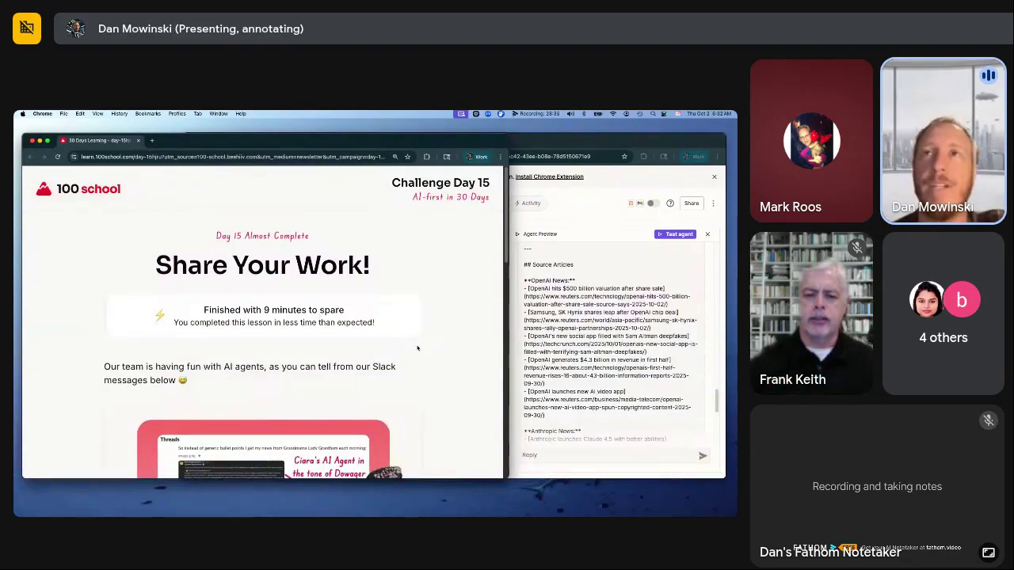